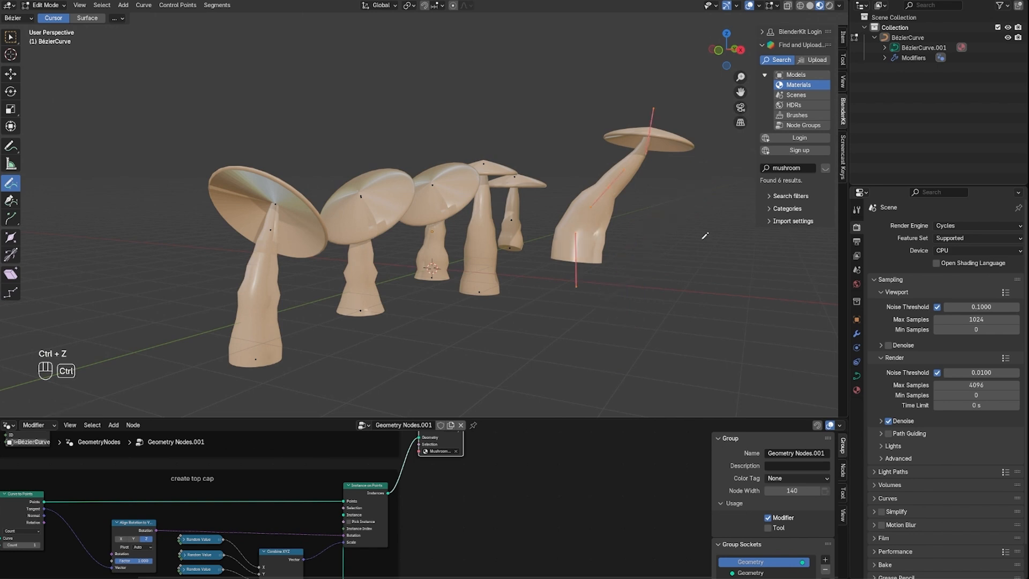
Draw more freehand curve strokes in the open space around the existing mushrooms to generate additional mushrooms
left_click_drag(686, 202, 647, 348)
left_click_drag(547, 289, 547, 397)
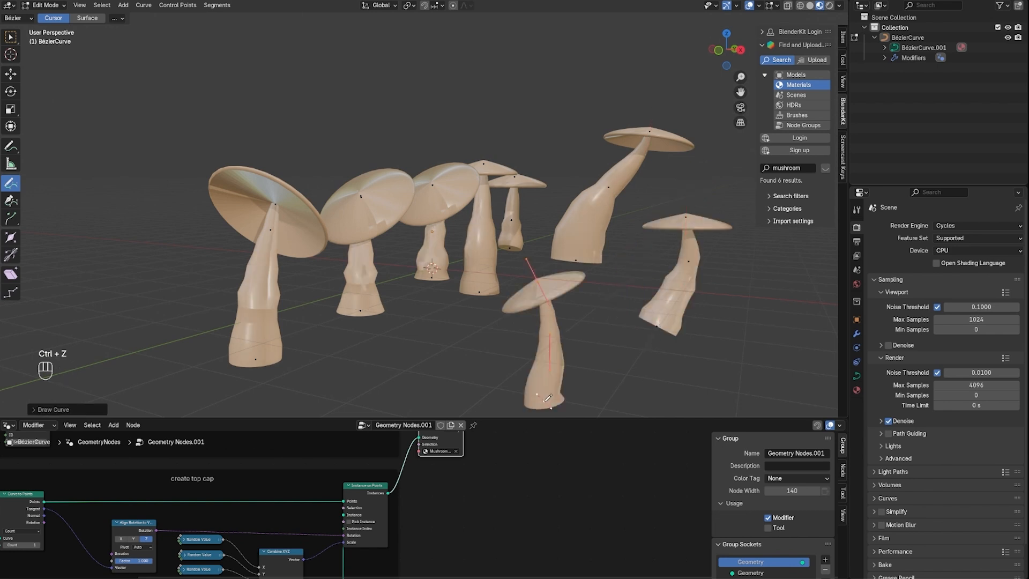
middle_click_drag(548, 396, 279, 359)
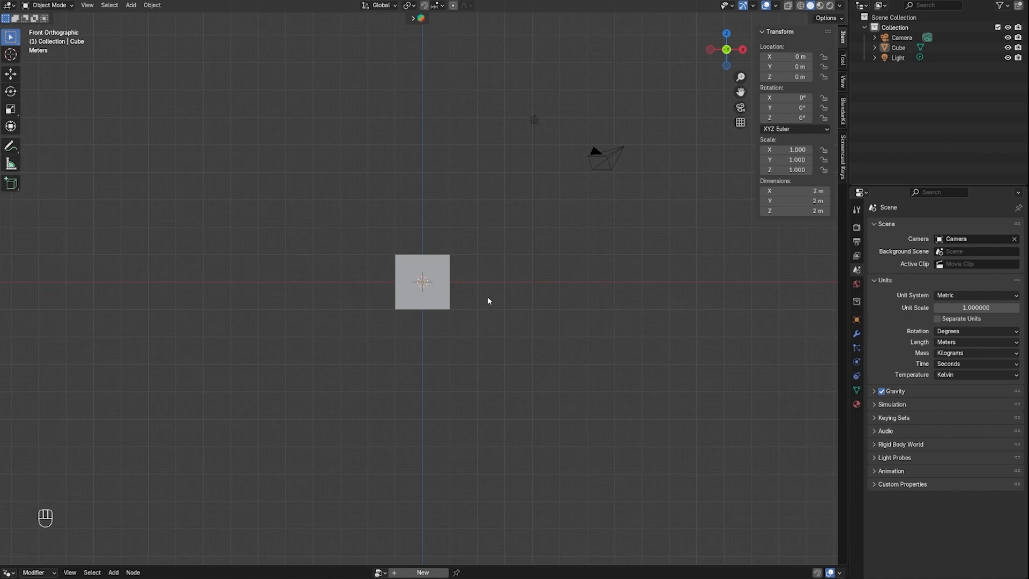
Delete all default scene objects and add a Bézier curve at the world origin
key("a")
key("Delete")
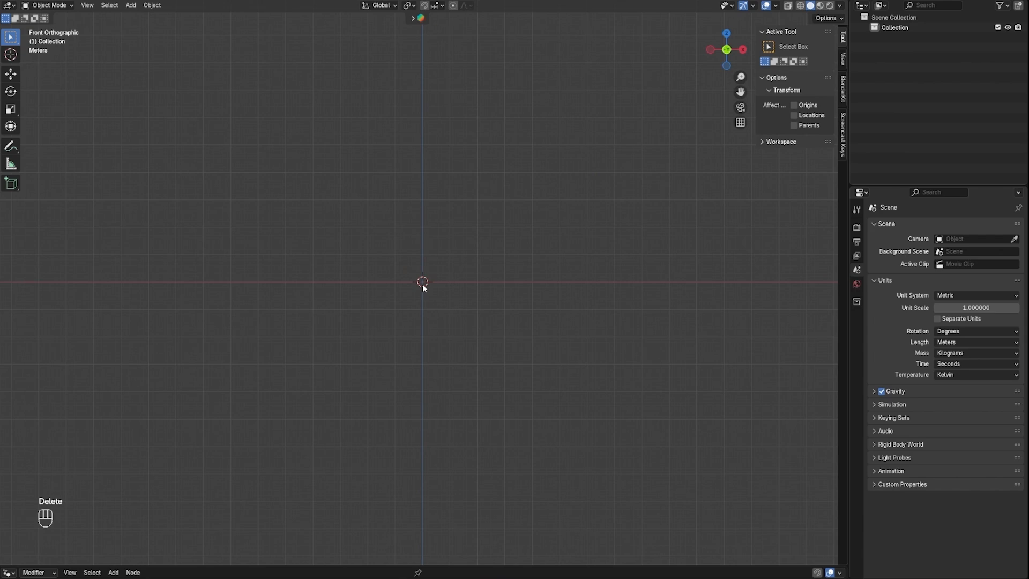
key("shift+a")
mouse_move(413, 297)
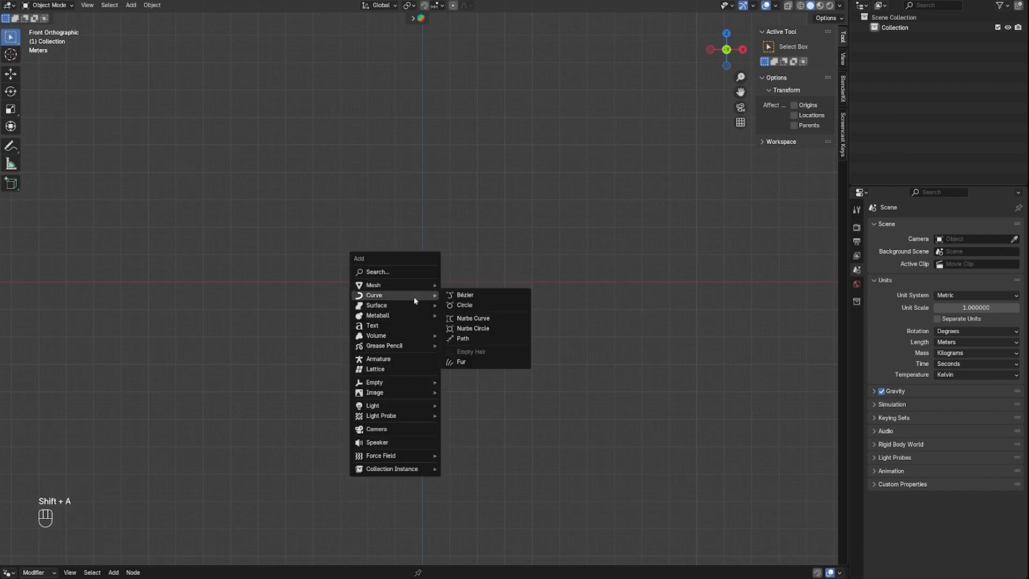
left_click(453, 297)
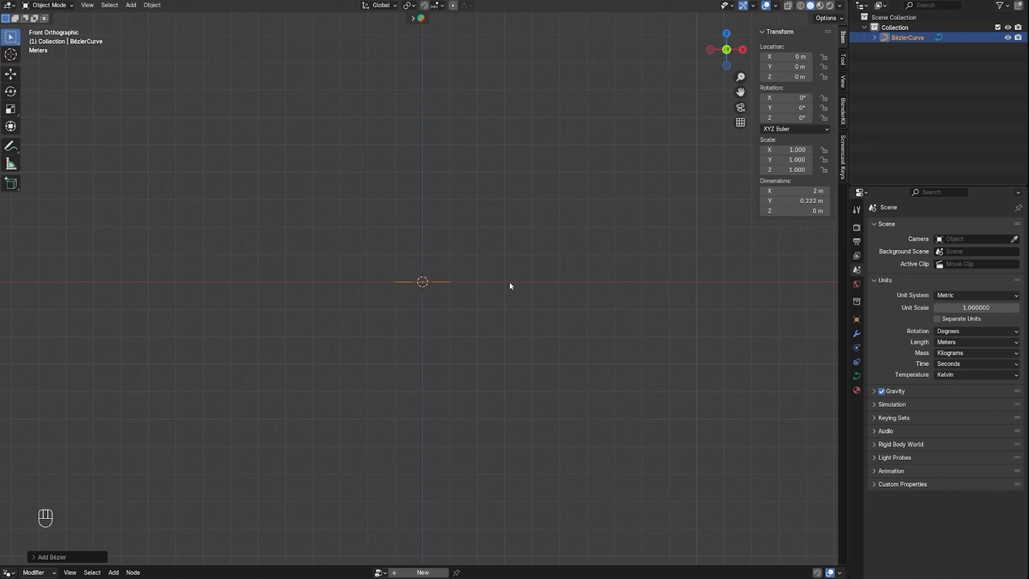
Rotate the Bézier curve about 90° around the Y axis so it stands upright
middle_click_drag(611, 238, 367, 298)
middle_click_drag(434, 294, 569, 217)
key("r")
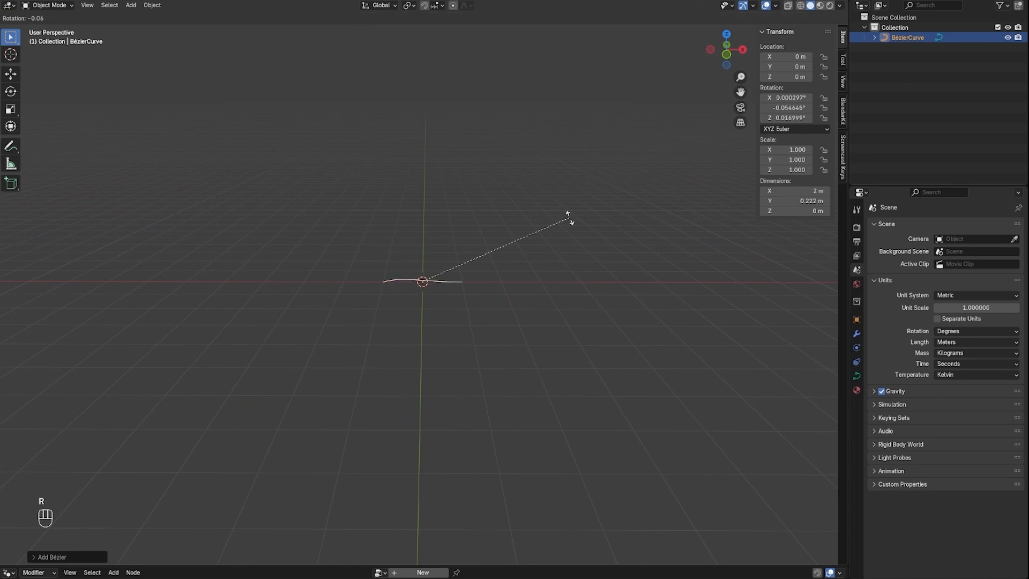
key("y")
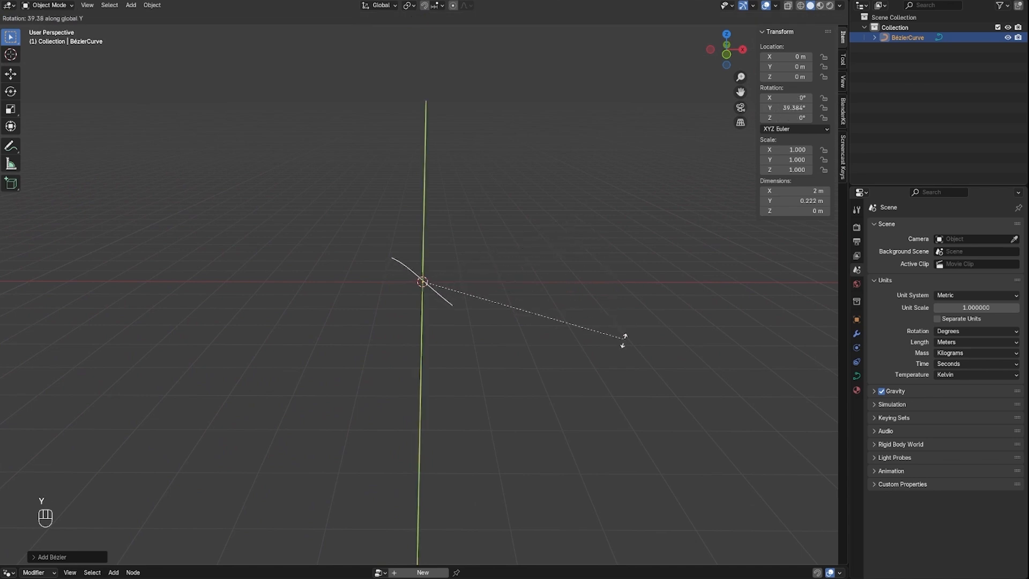
left_click(503, 472)
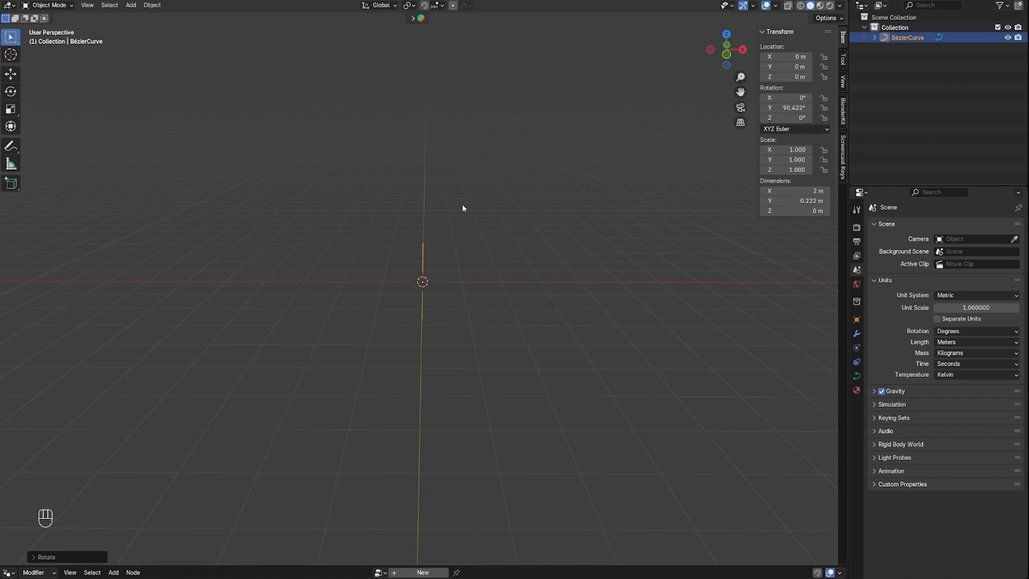
Raise the upright curve about 0.8 m along Z so its lower end sits near the world origin
middle_click_drag(463, 208, 437, 196)
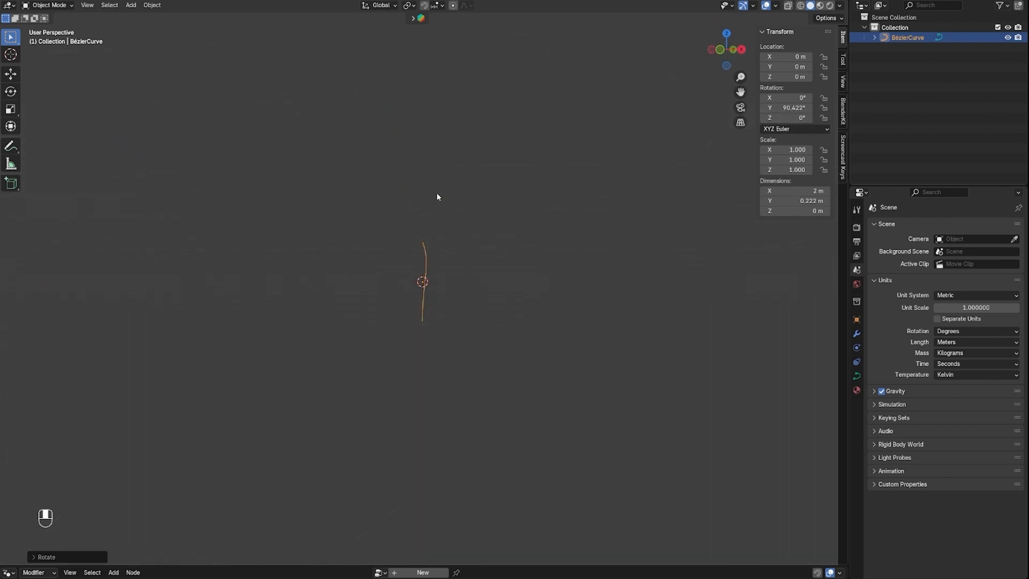
left_click(719, 50)
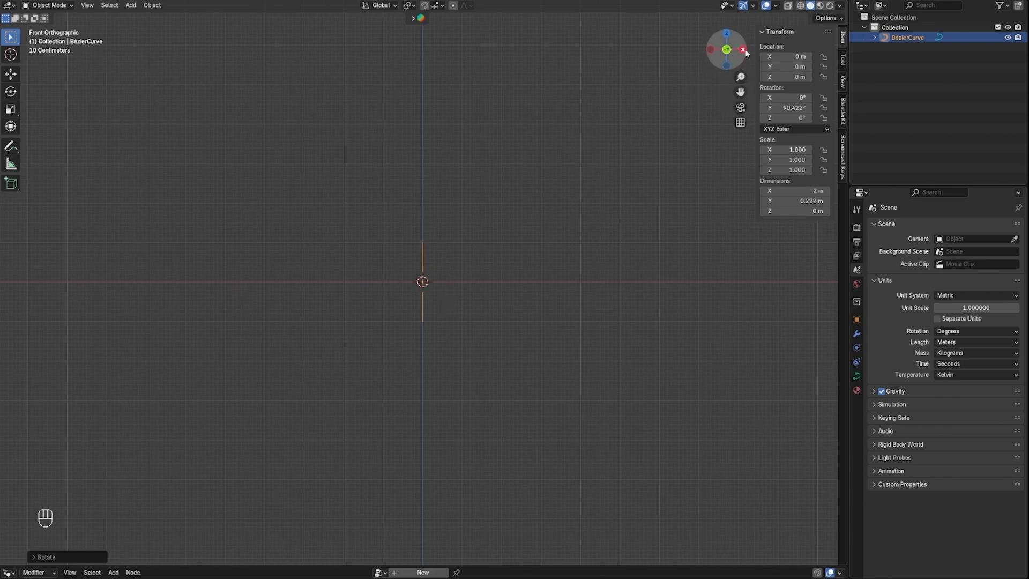
left_click(743, 52)
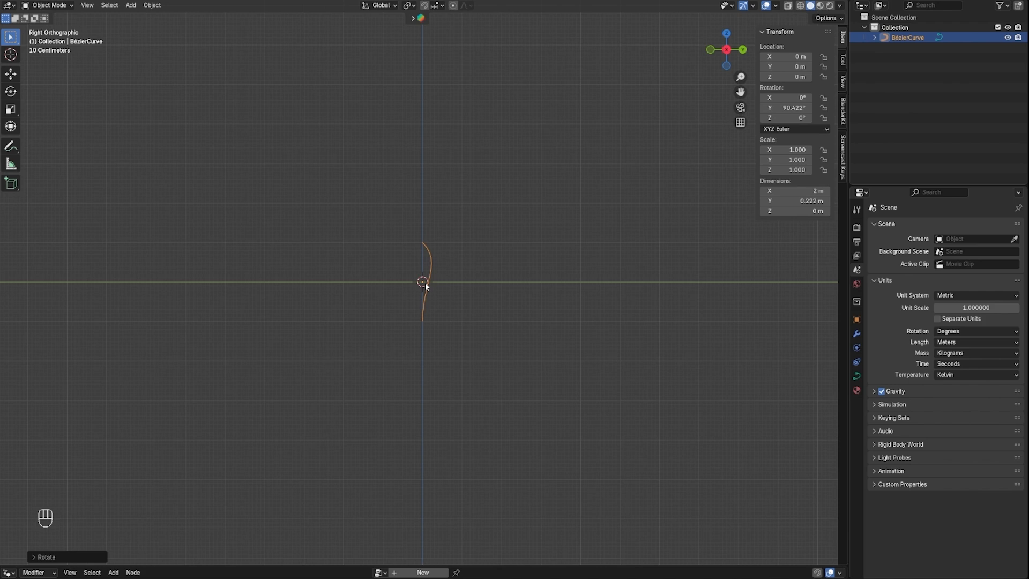
key("g")
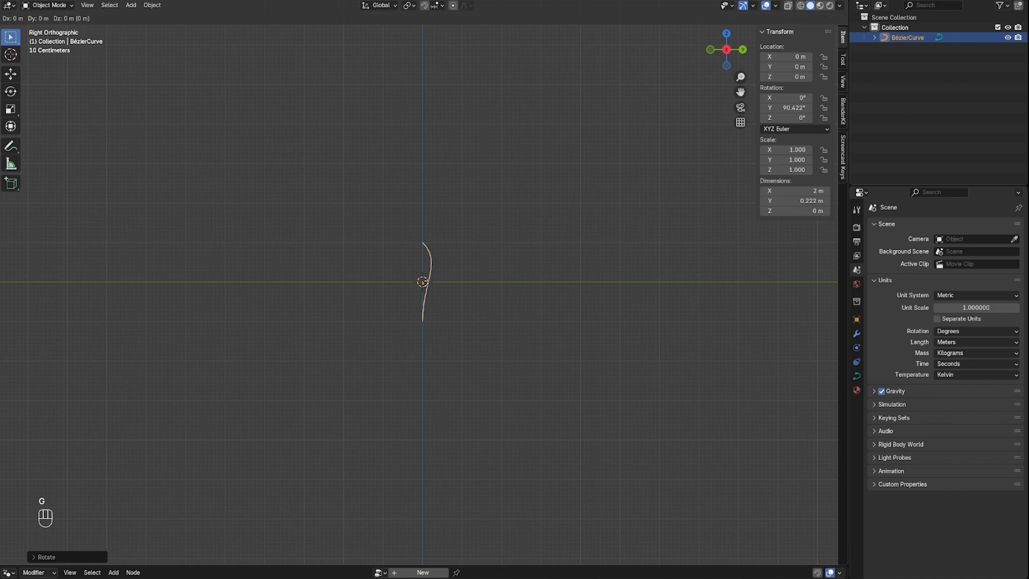
key("z")
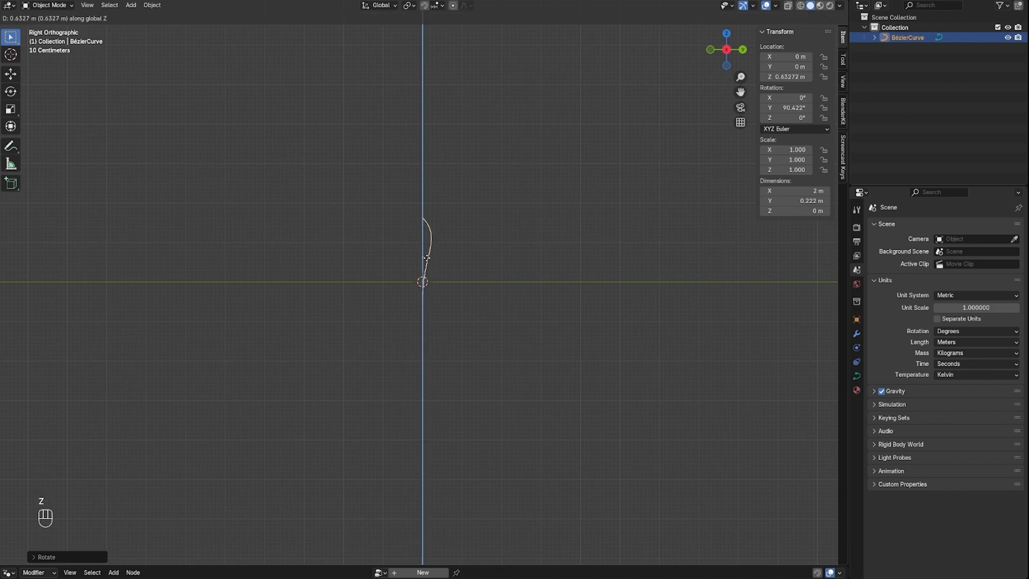
left_click(432, 325)
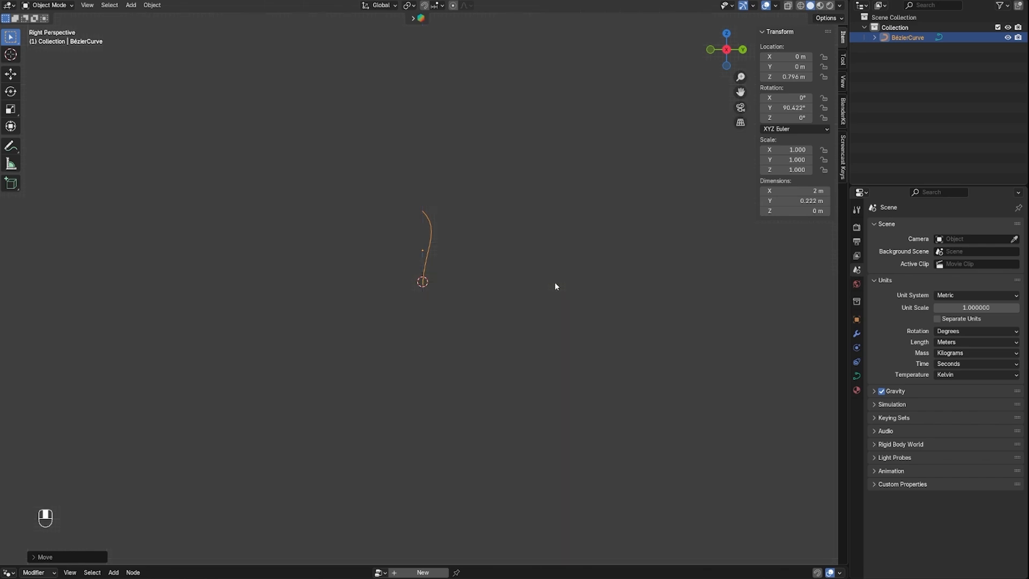
Add a Geometry Nodes modifier to the Bézier curve and create a new node tree for it
mouse_move(555, 284)
middle_mouse_down()
mouse_move(516, 296)
mouse_move(443, 294)
mouse_move(560, 290)
middle_mouse_up()
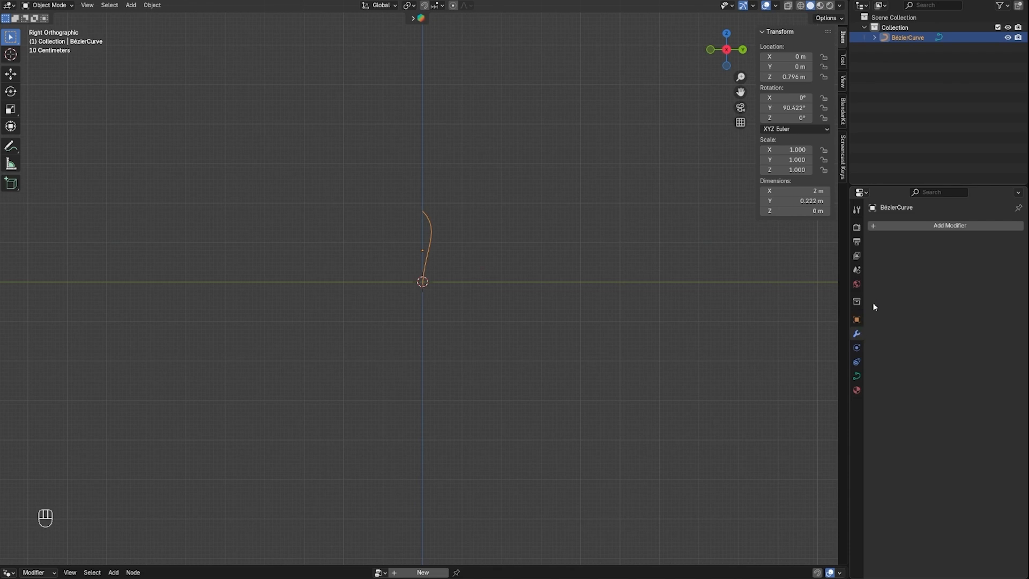
left_click(938, 225)
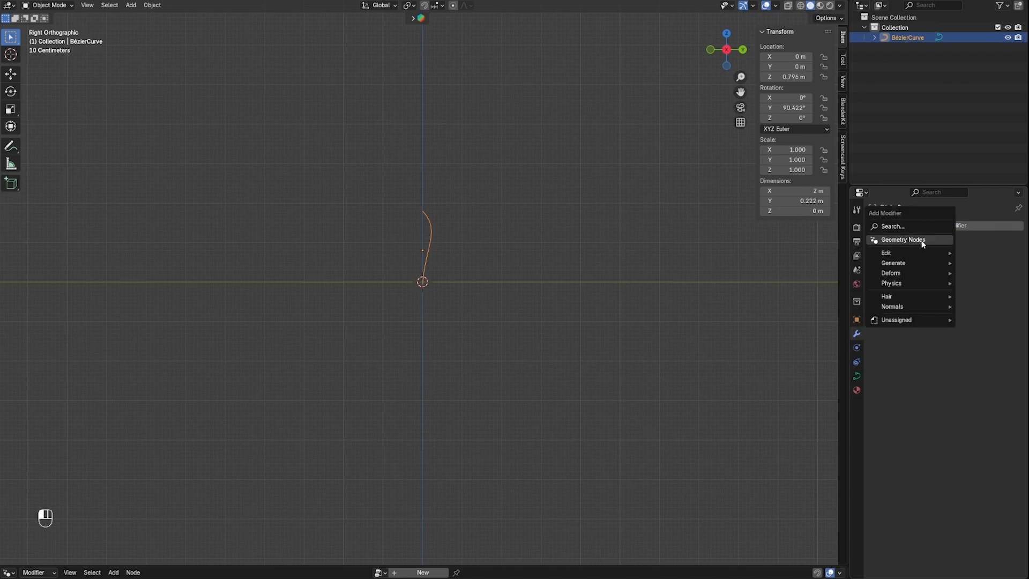
left_click(923, 241)
left_click(948, 259)
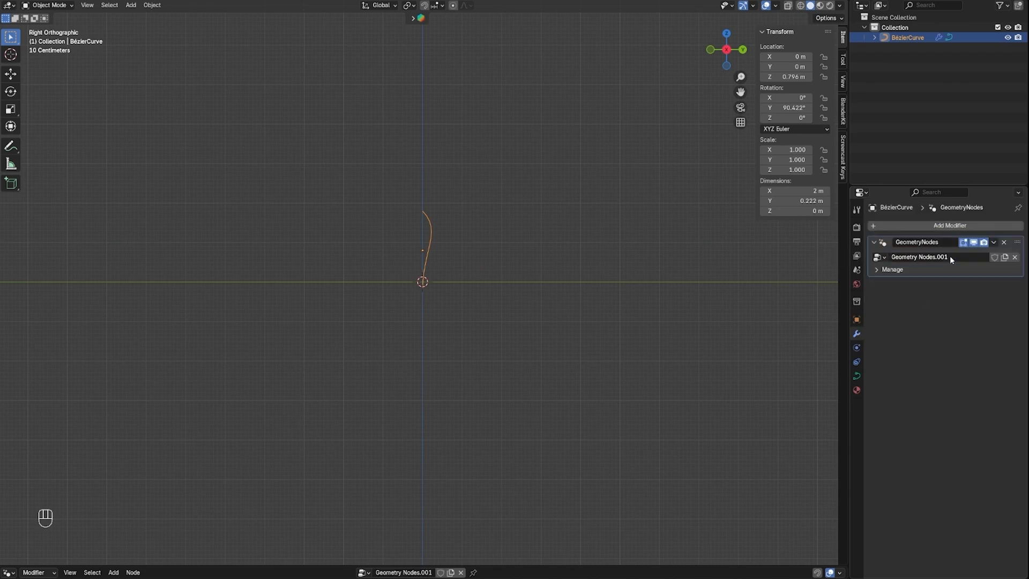
Enlarge the editor area below the 3D view and set its type to Geometry Node Editor
left_click_drag(492, 565, 562, 245)
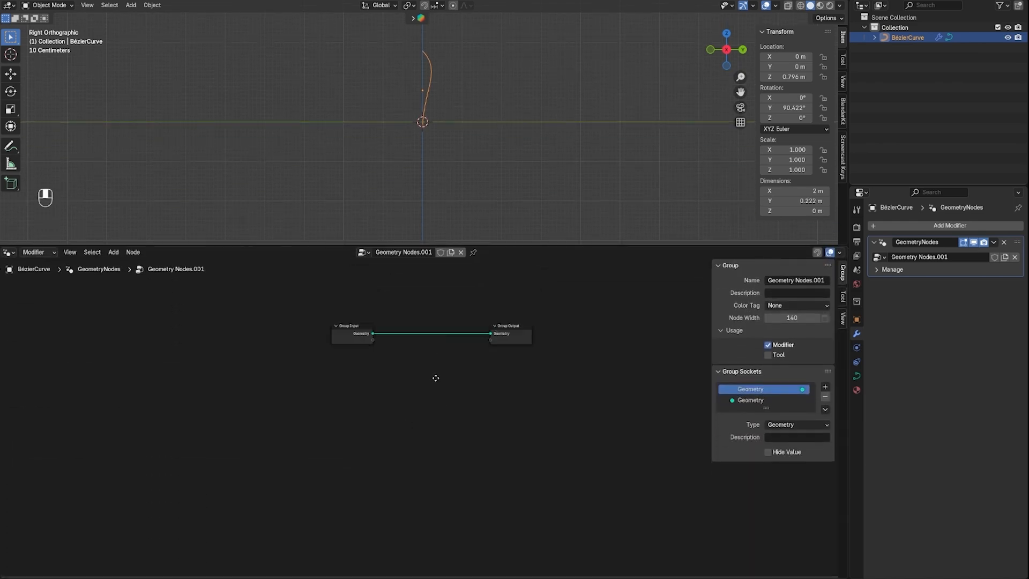
left_click(9, 251)
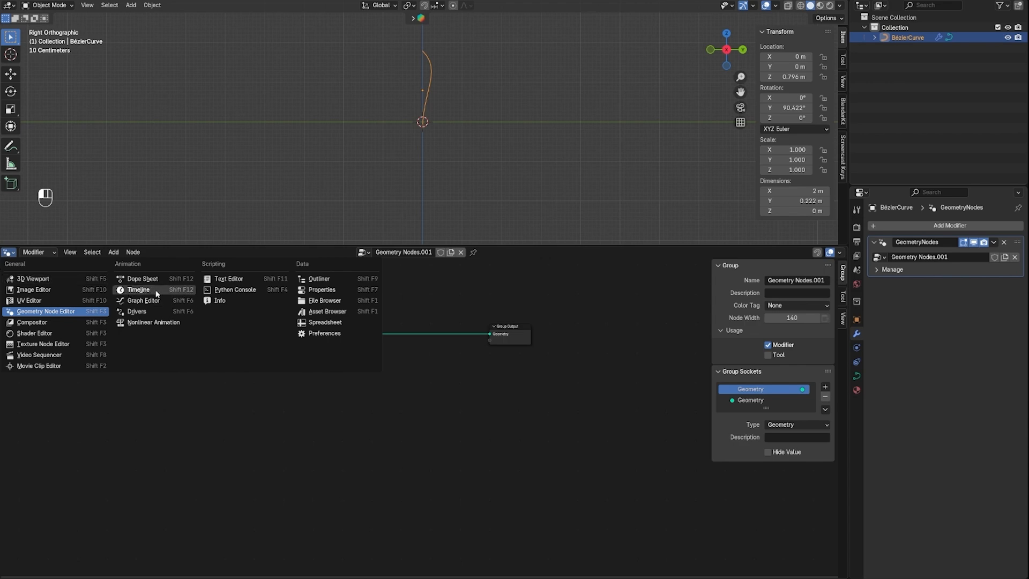
left_click(10, 256)
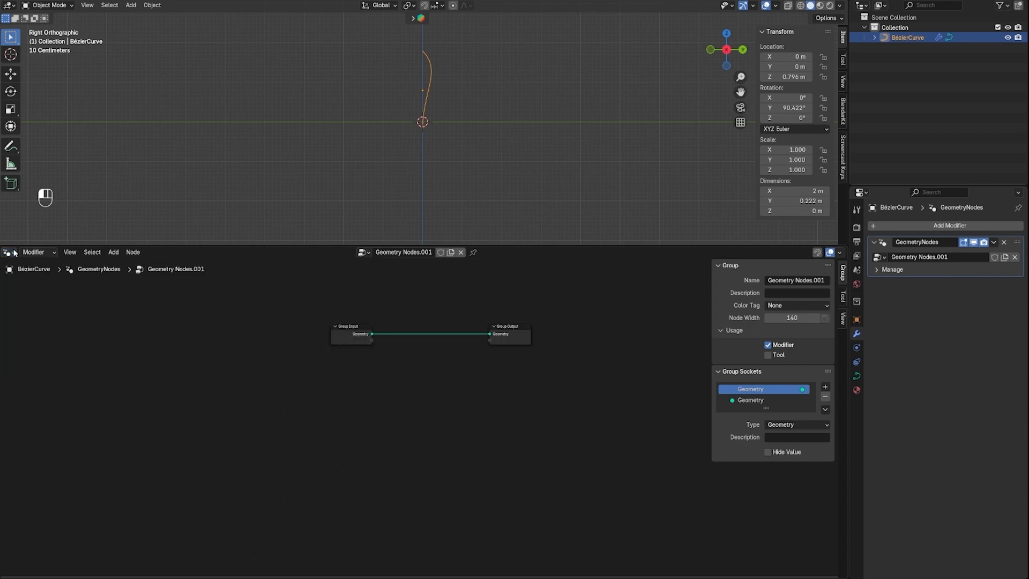
left_click(9, 256)
left_click(43, 312)
Deselect the Bézier curve and move the Group Input and Group Output nodes far apart
middle_click_drag(448, 112, 447, 114)
right_click(448, 114)
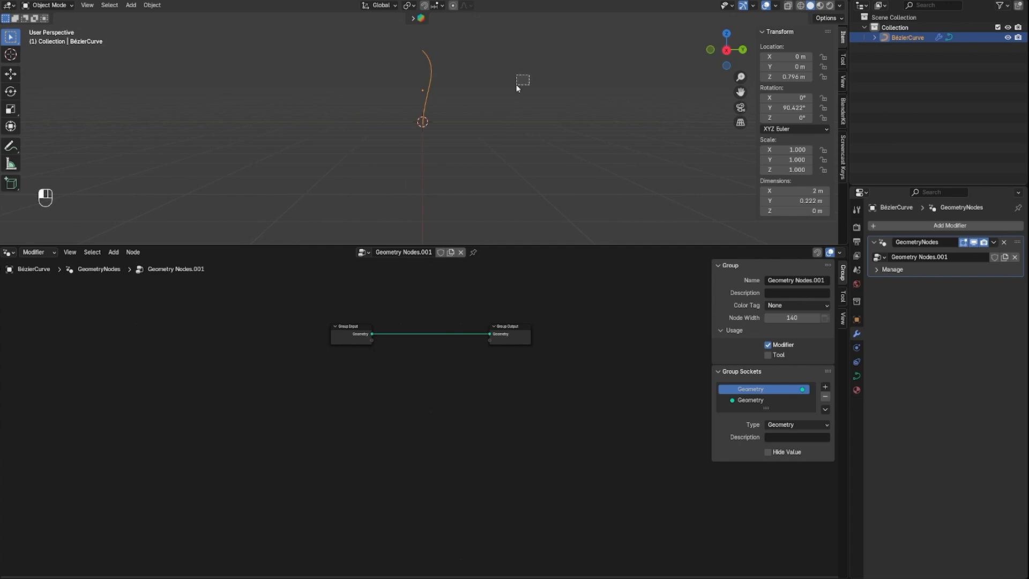
left_click(397, 92)
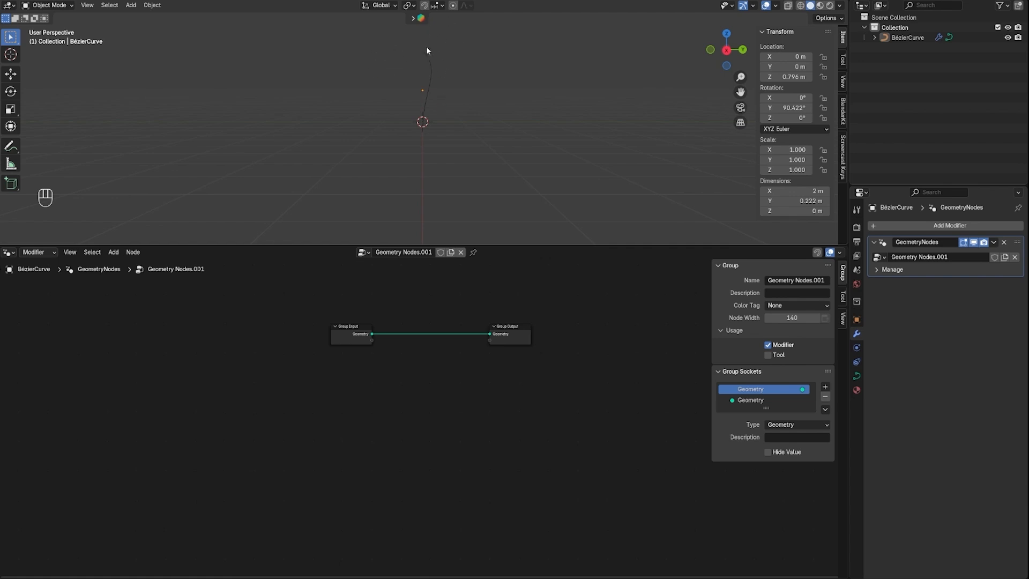
left_click_drag(338, 326, 125, 337)
left_click_drag(517, 325, 638, 335)
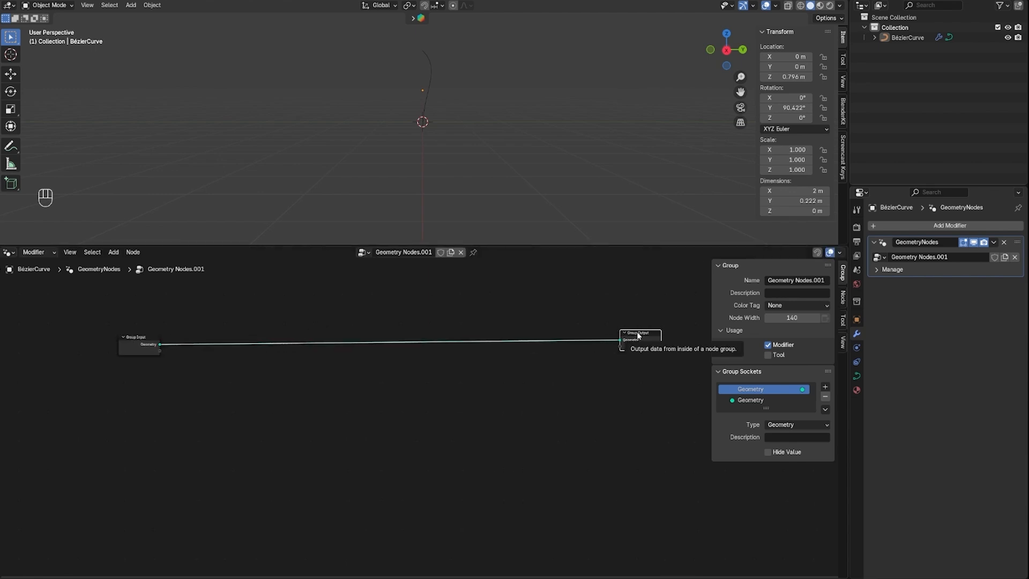
Insert a Resample Curve node on the link just after Group Input
left_click(351, 423)
key("shift+a")
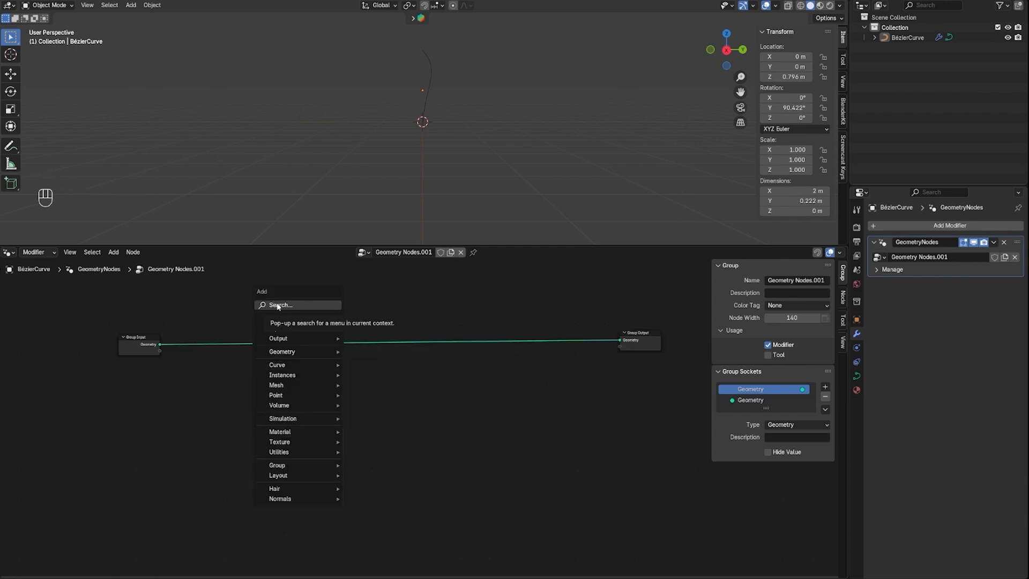
left_click(277, 306)
type("resa")
key("Return")
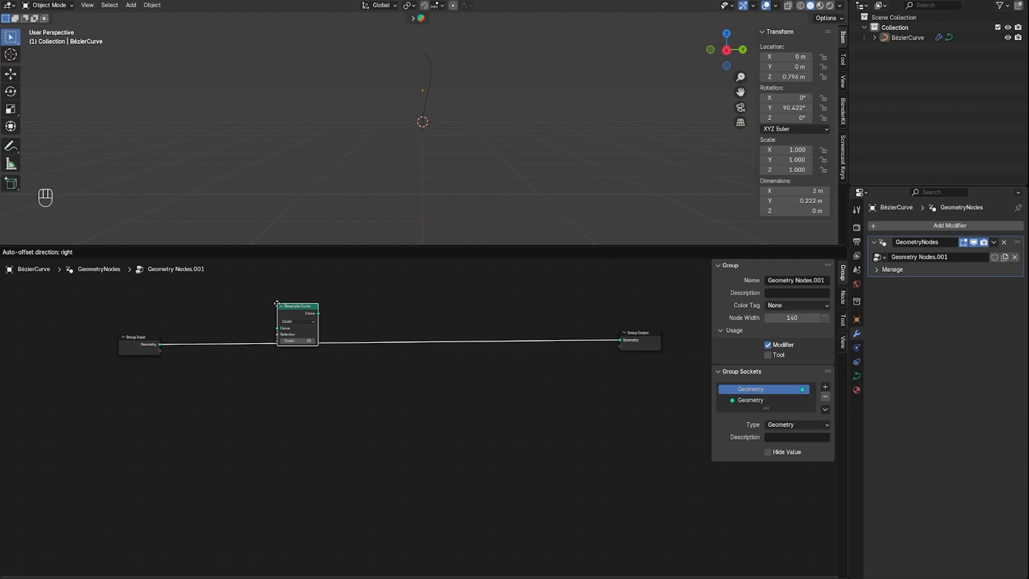
left_click(245, 327)
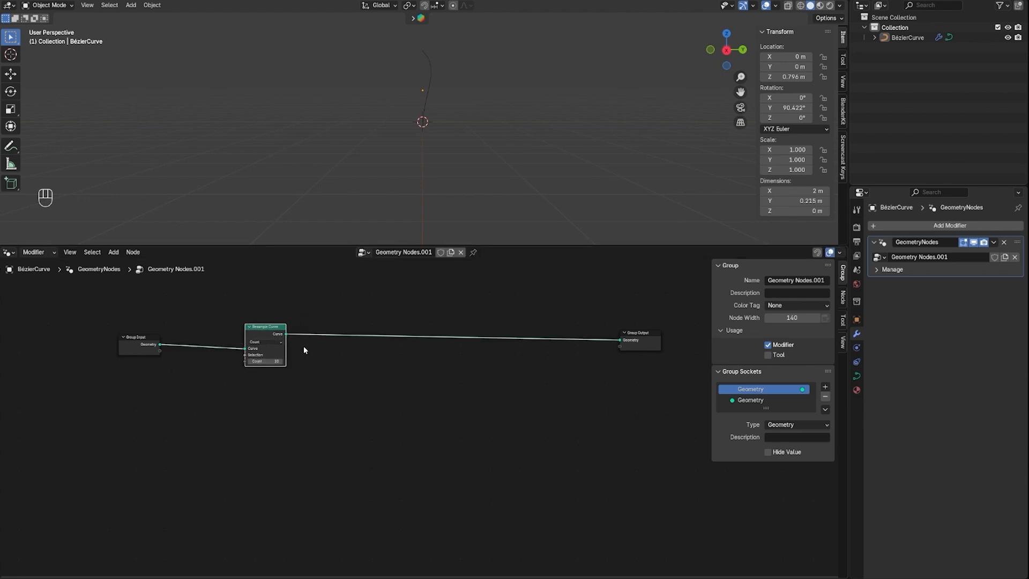
left_click_drag(265, 327, 250, 327)
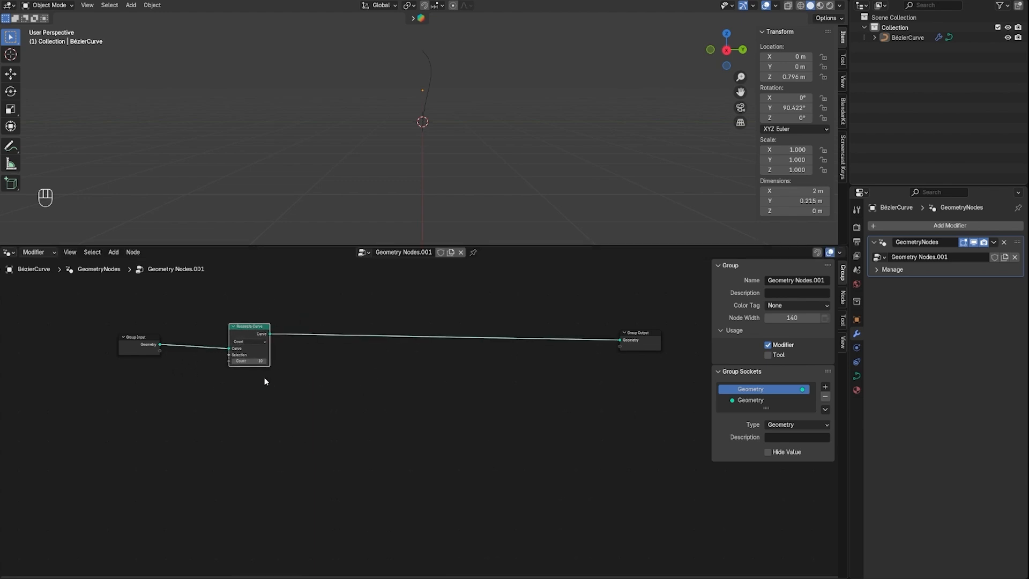
Set the Resample Curve node's count to 30
left_click(260, 362)
key("BackSpace")
type("30")
key("Return")
Insert a Set Curve Radius node on the link between Resample Curve and Group Output
key("shift+a")
left_click(337, 312)
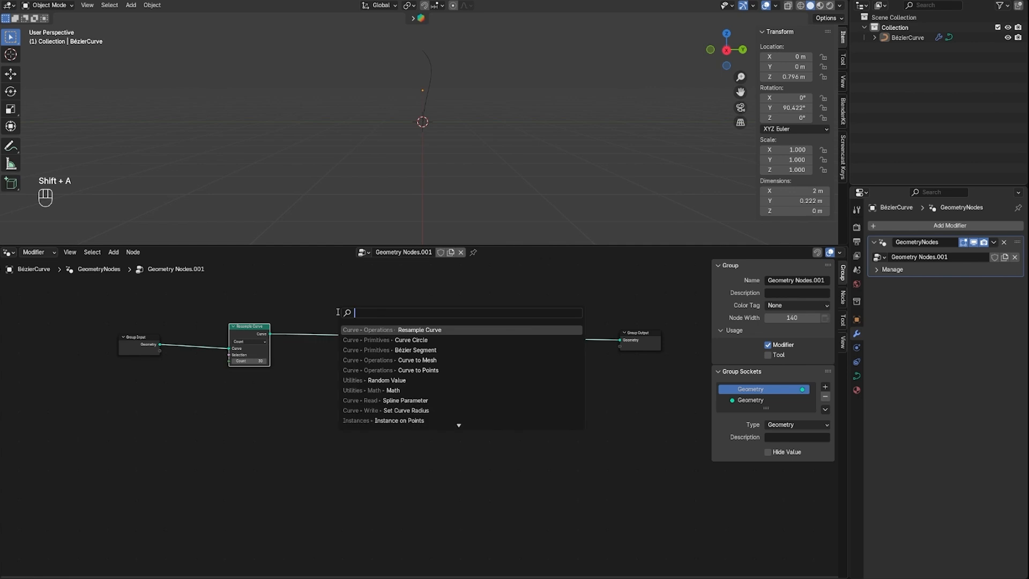
type("se")
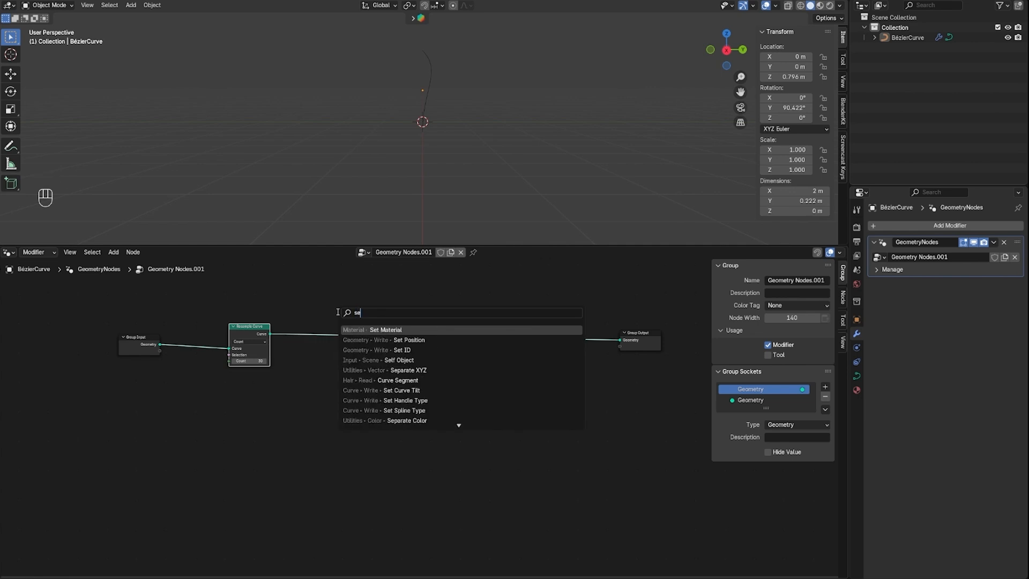
type("t cure")
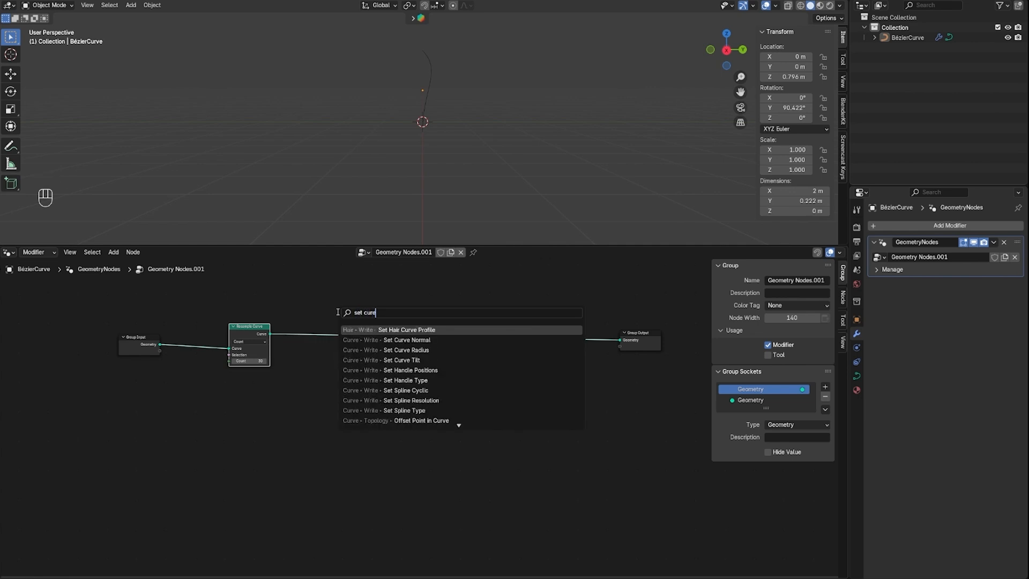
left_click(426, 350)
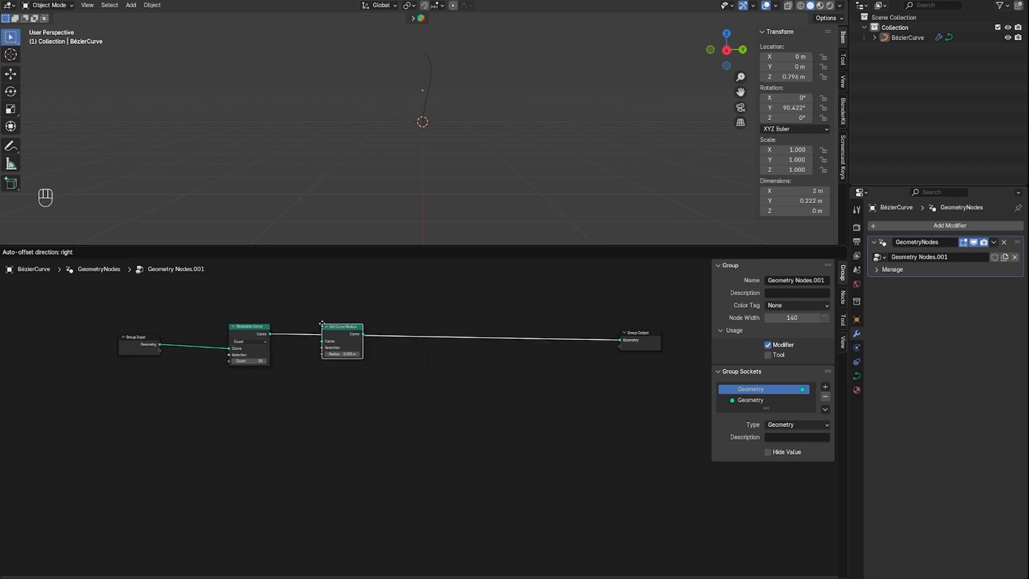
left_click(324, 322)
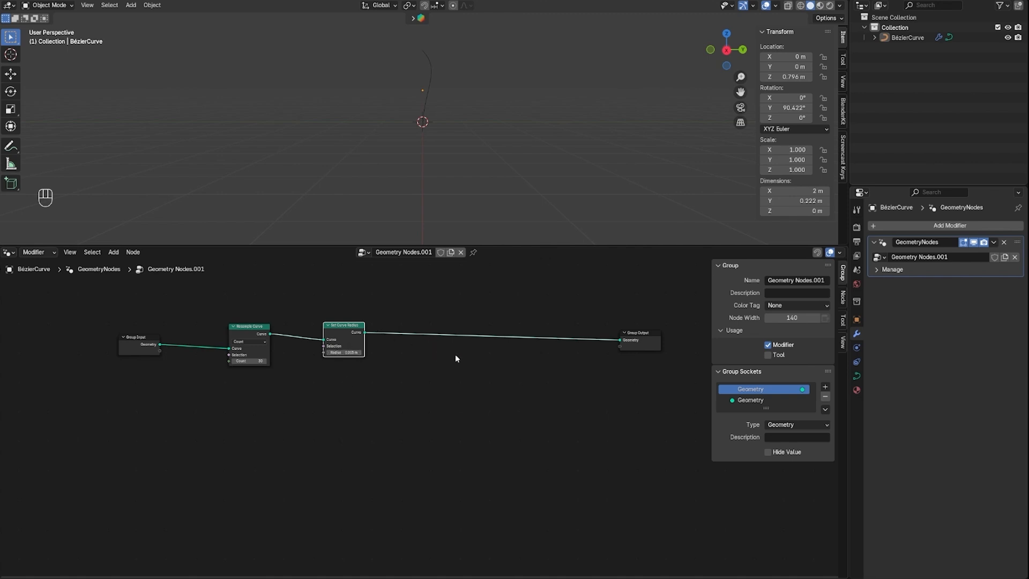
Insert a Curve to Mesh node on the link between Set Curve Radius and Group Output
left_click(476, 366)
key("shift+a")
left_click(471, 362)
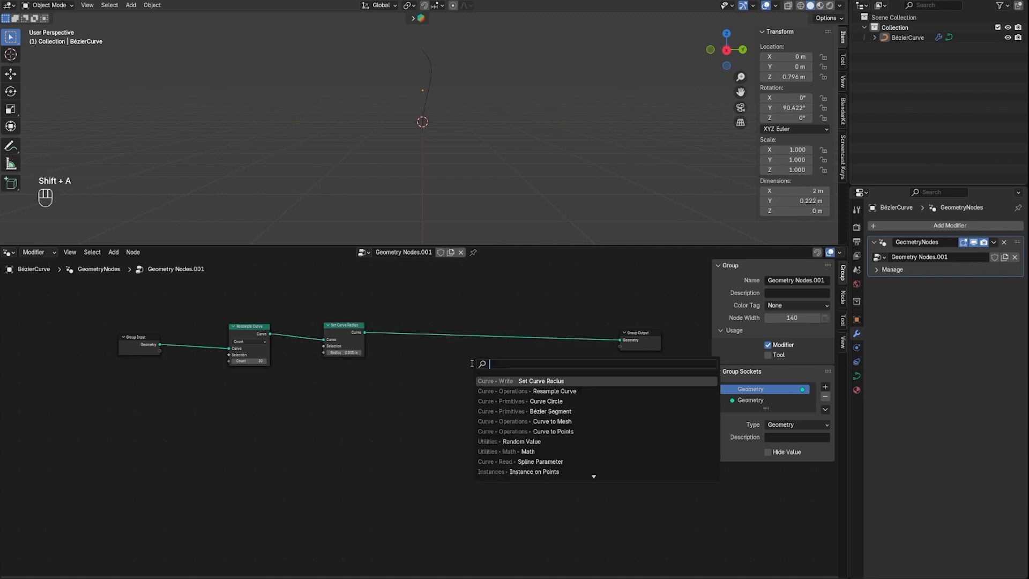
type("curve ")
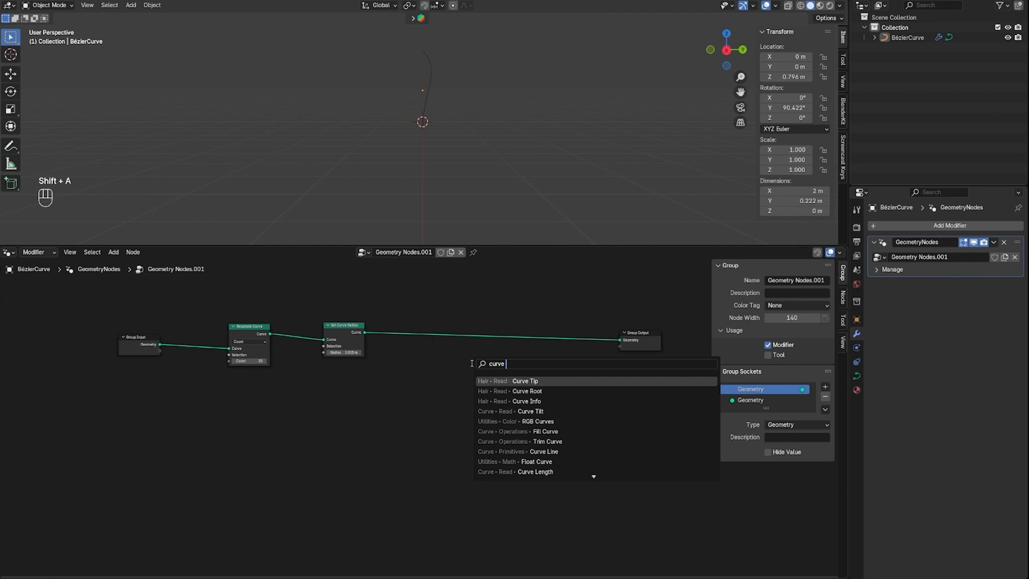
type("to mesh")
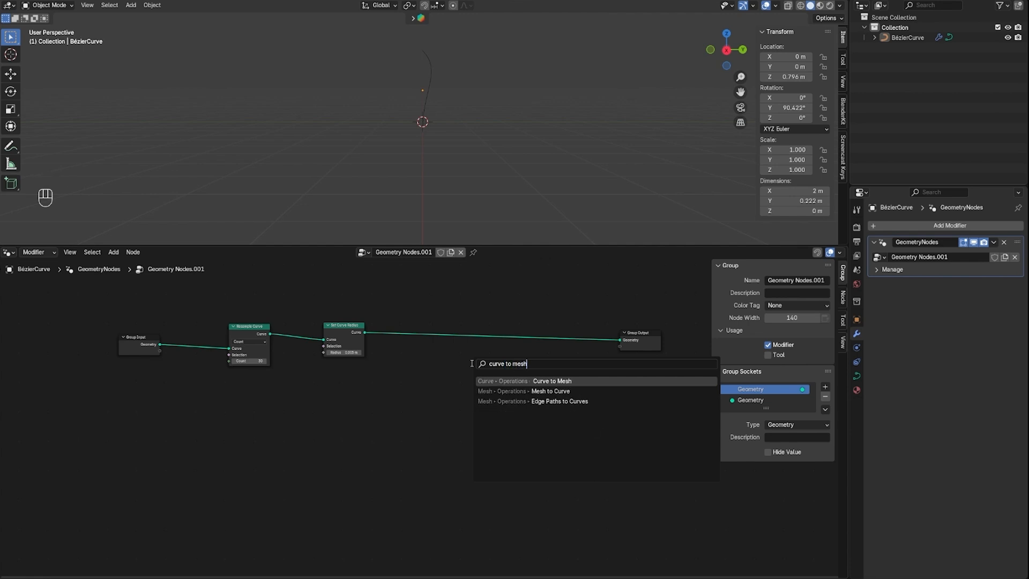
left_click(515, 381)
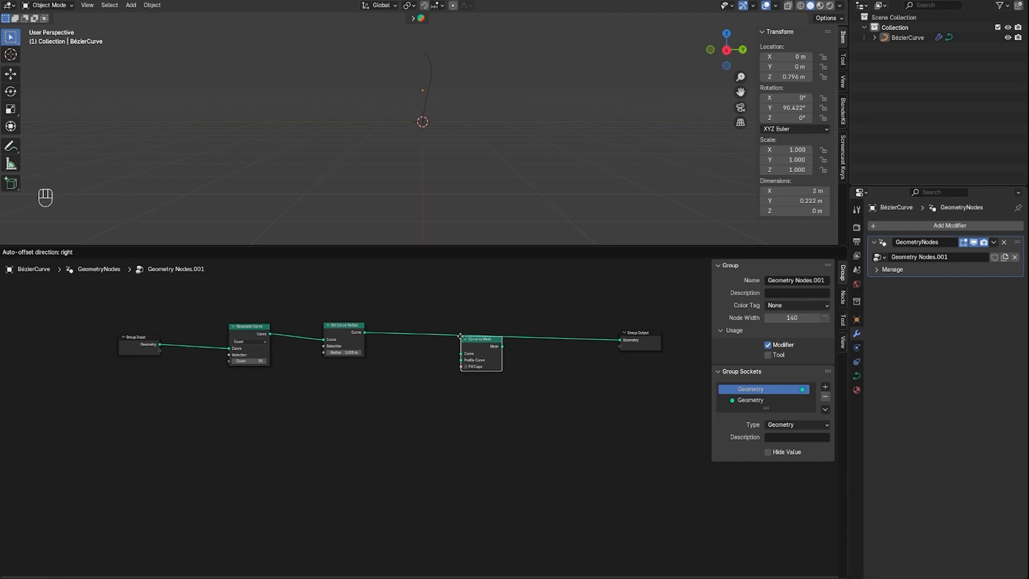
left_click(448, 327)
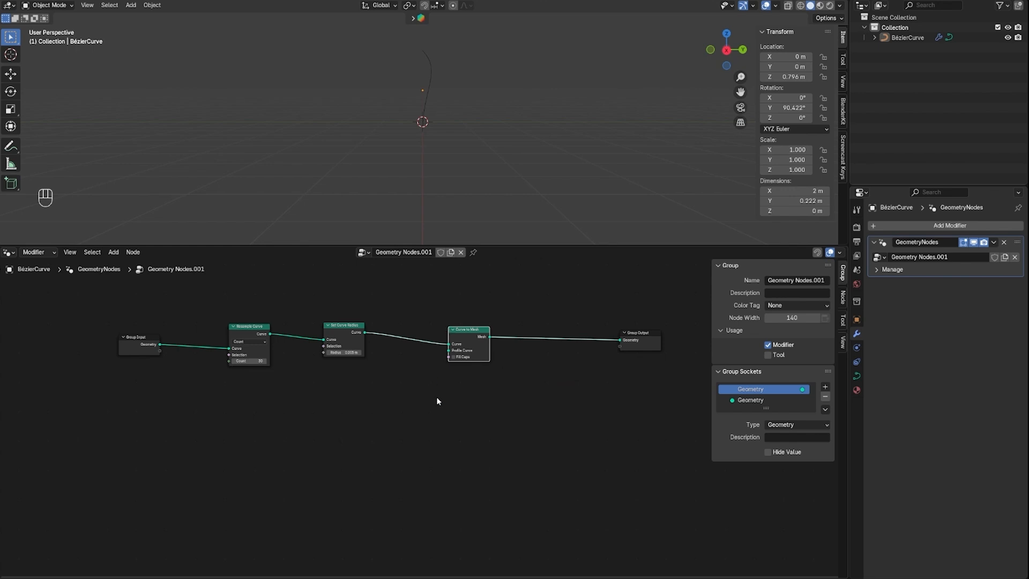
Add a Curve Circle node below Set Curve Radius and connect it to the Profile Curve input of Curve to Mesh
left_click(295, 406)
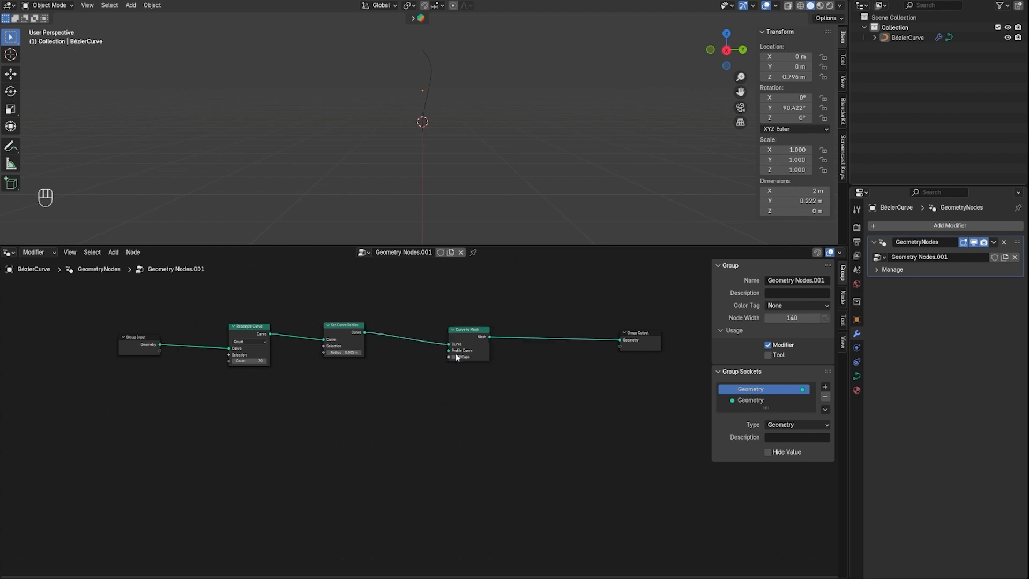
scroll(454, 354, "up", 2)
scroll(207, 445, "down", 1)
key("shift+a")
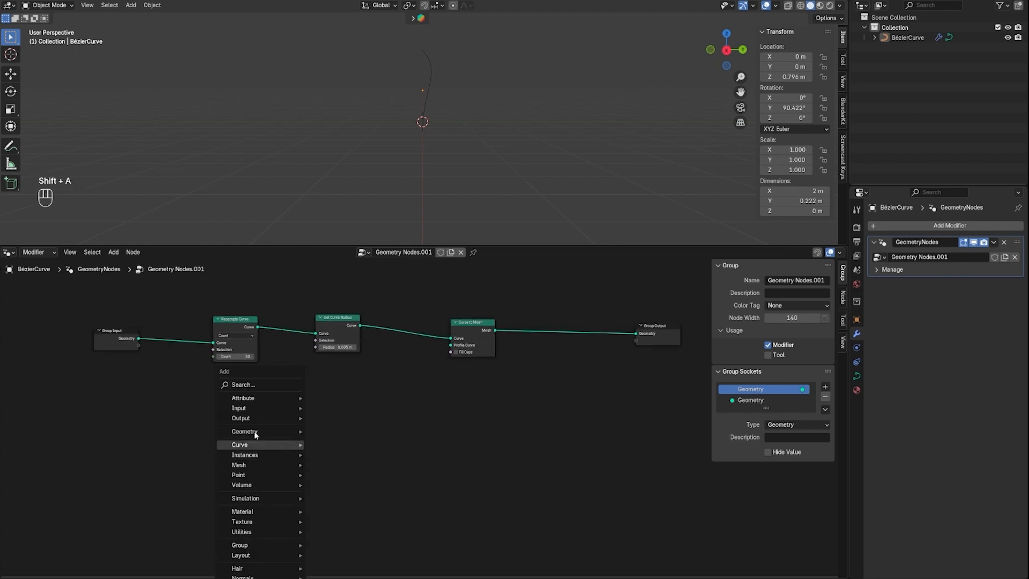
key("shift+a")
type("curve")
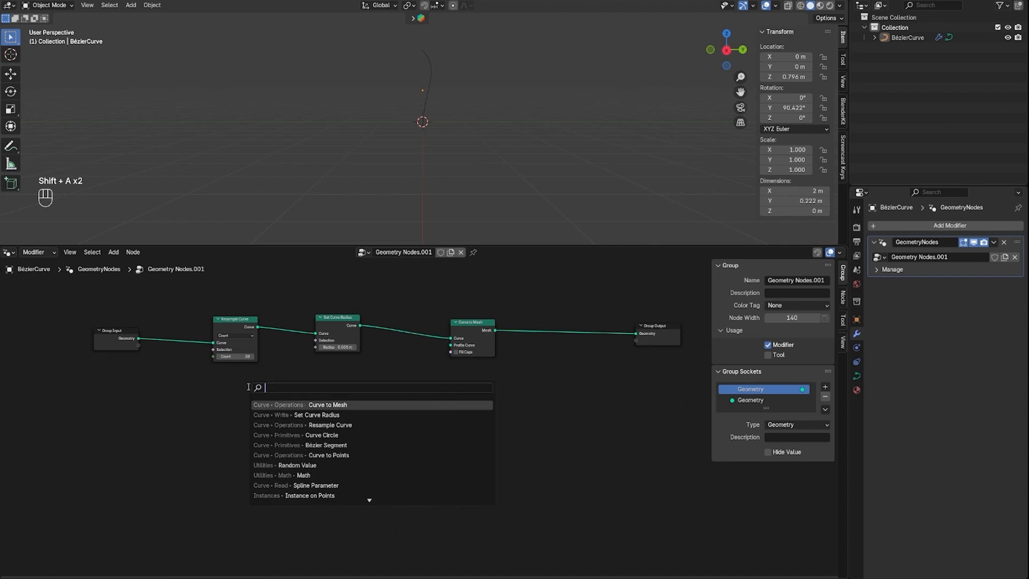
type(" c")
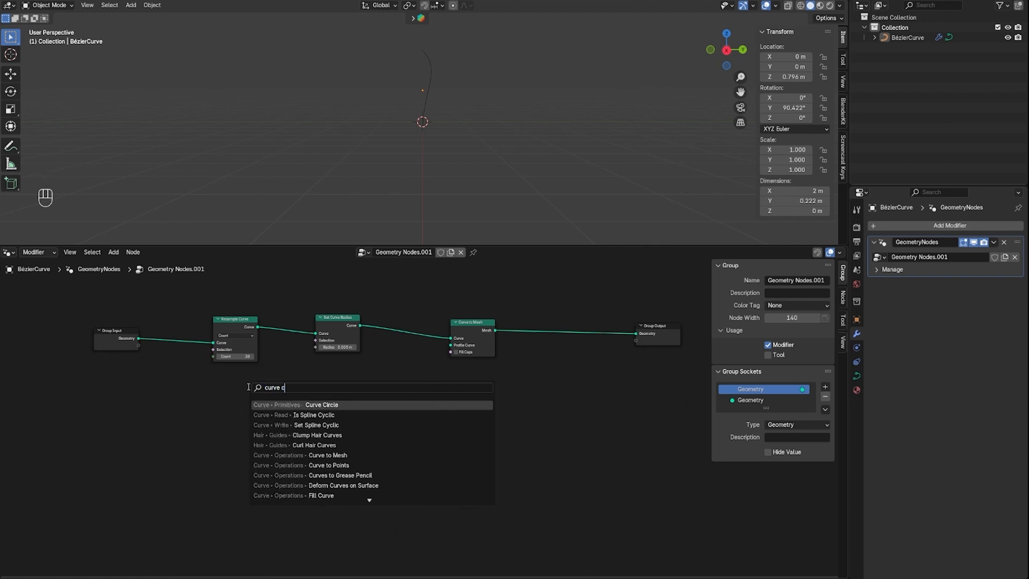
key("Return")
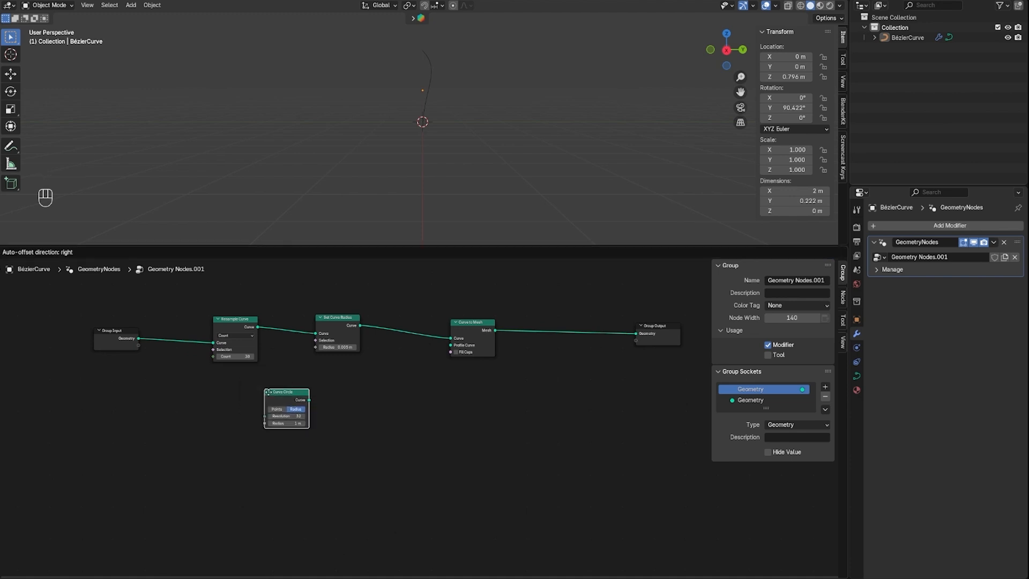
left_click(309, 385)
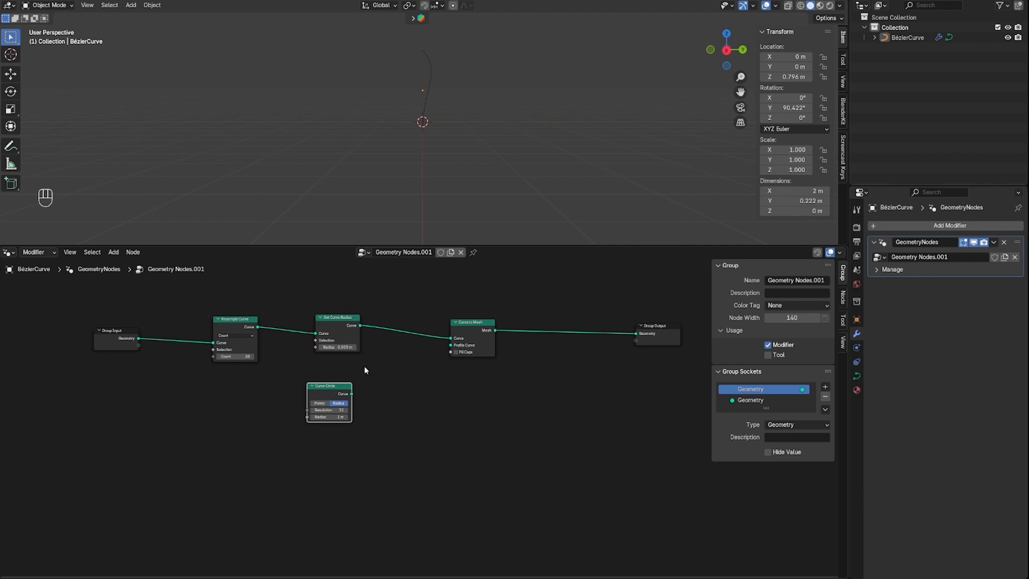
left_click_drag(351, 394, 455, 347)
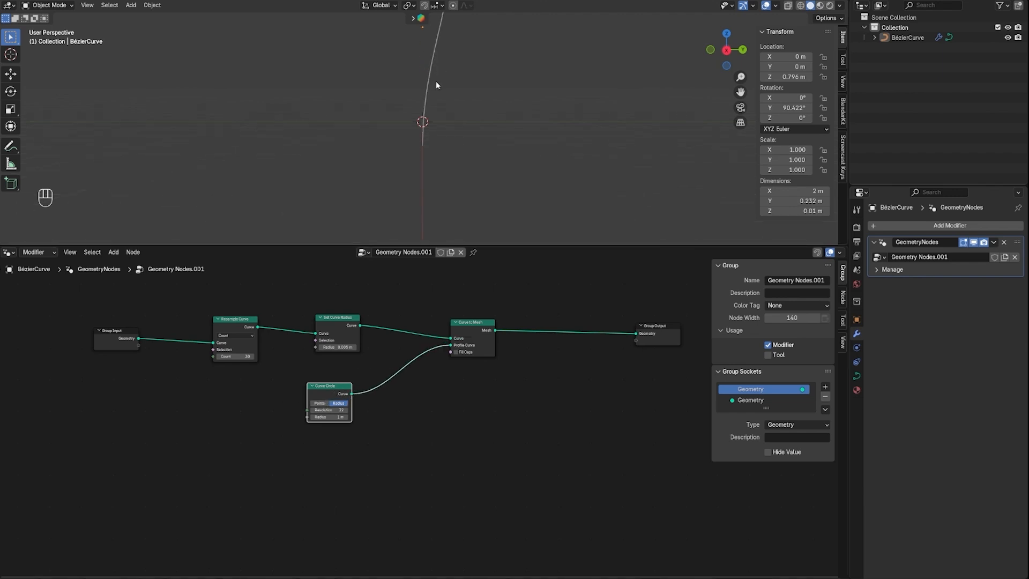
scroll(436, 82, "down", 5)
scroll(437, 78, "up", 5)
scroll(433, 85, "down", 6)
left_click(340, 410)
left_click(420, 435)
Add a Math node below Resample Curve and set its operation to Multiply Add
key("shift+a")
left_click(197, 386)
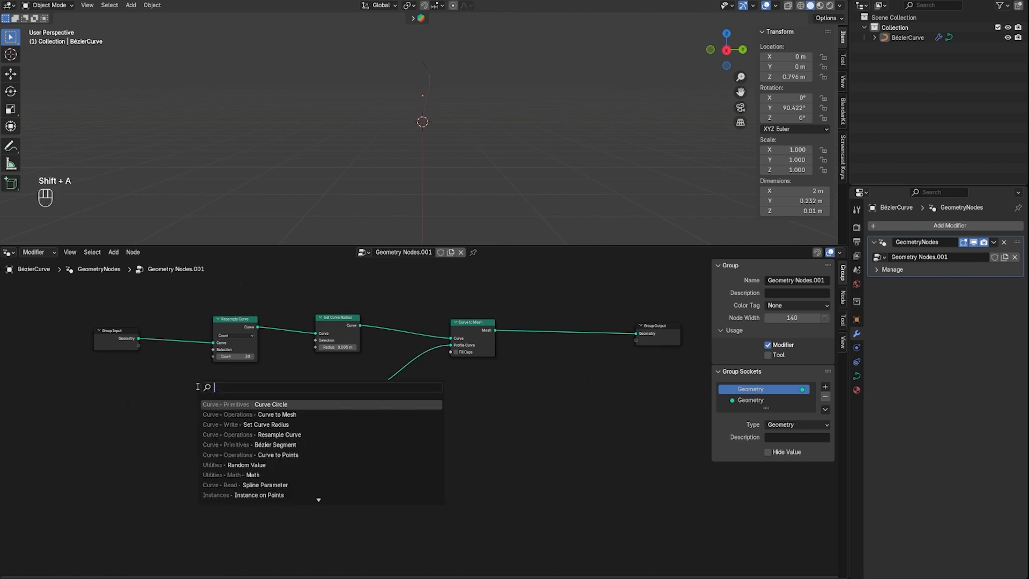
type("math")
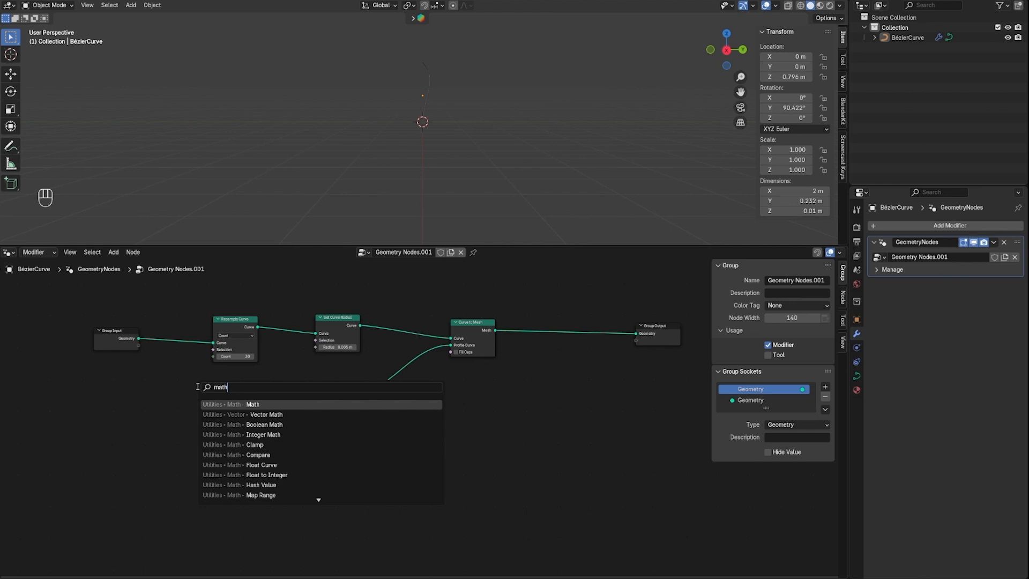
key("Return")
left_click(200, 398)
left_click(231, 414)
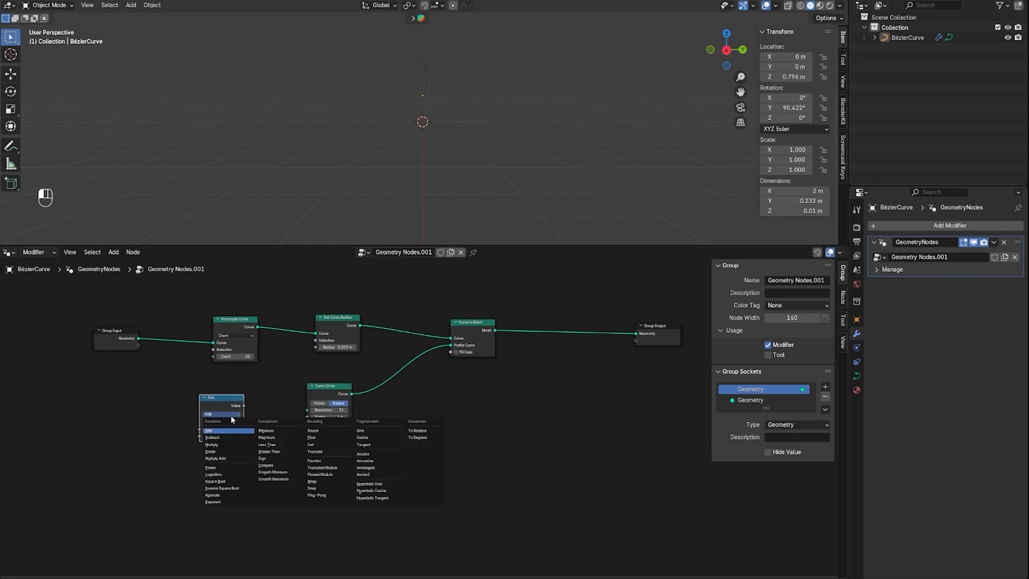
left_click(230, 458)
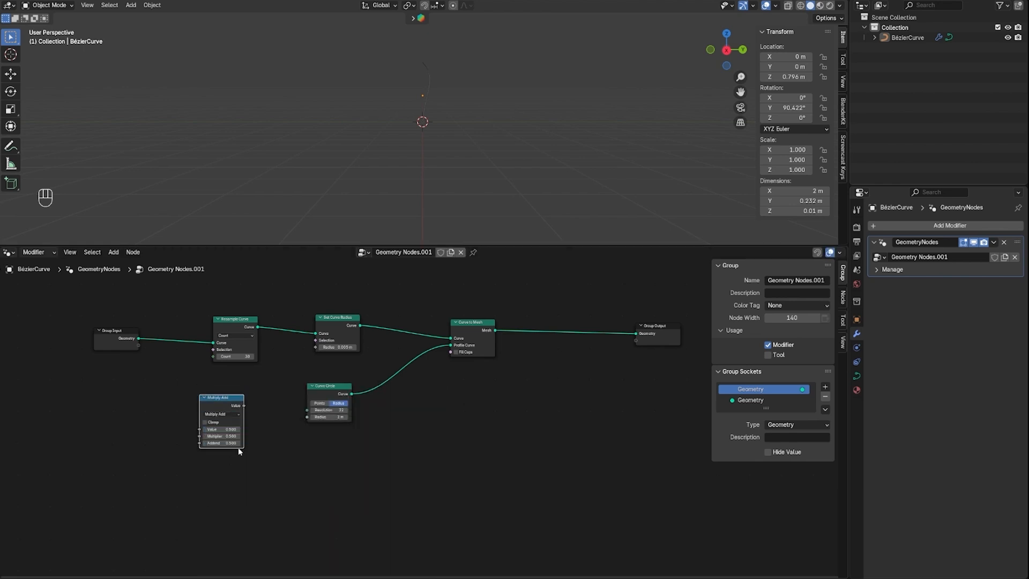
left_click(227, 429)
left_click(258, 446)
Add a Spline Parameter node below Group Input and connect its Length to the Value input of Multiply Add
key("shift+a")
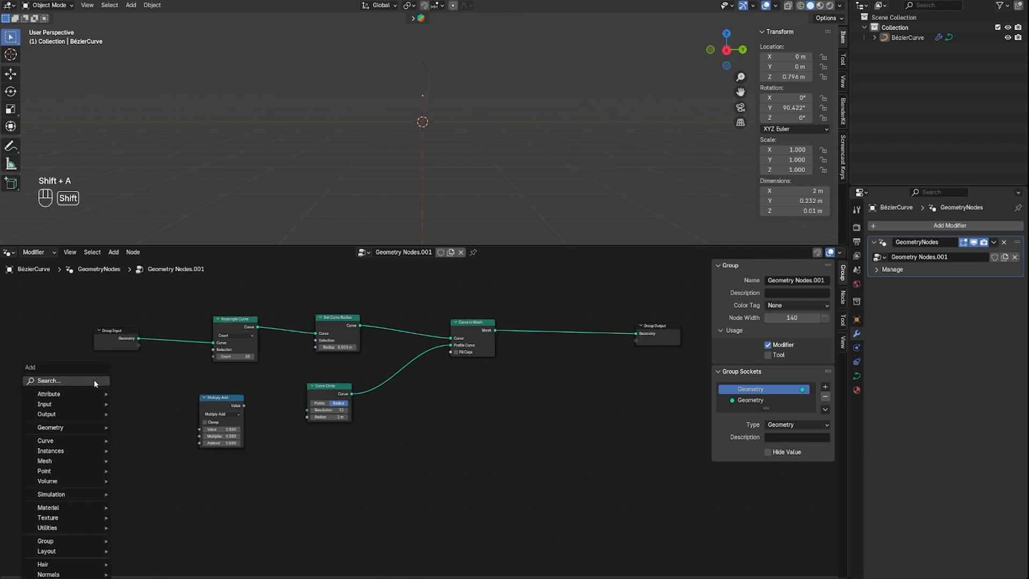
mouse_move(80, 379)
type("splin")
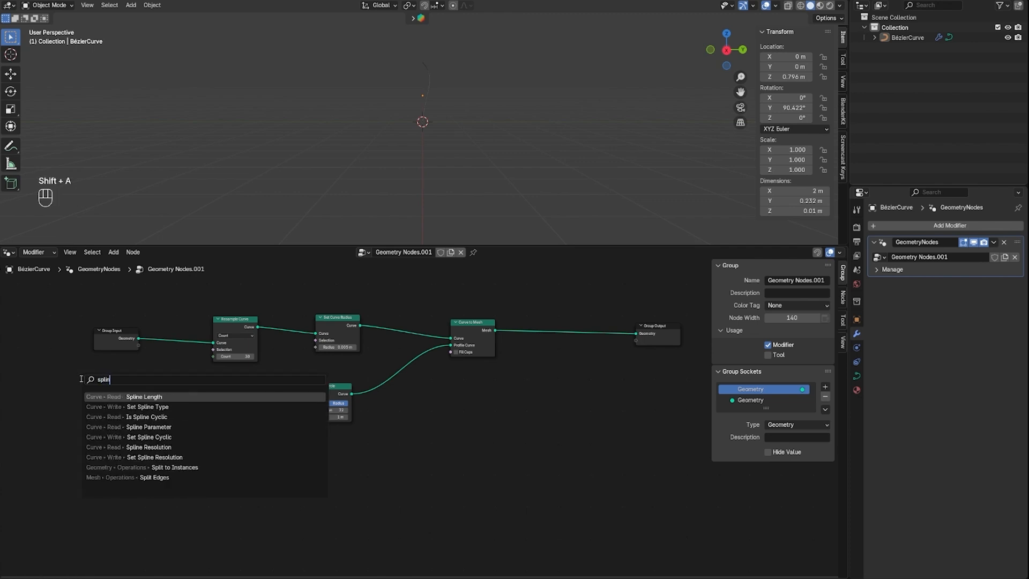
type("e para")
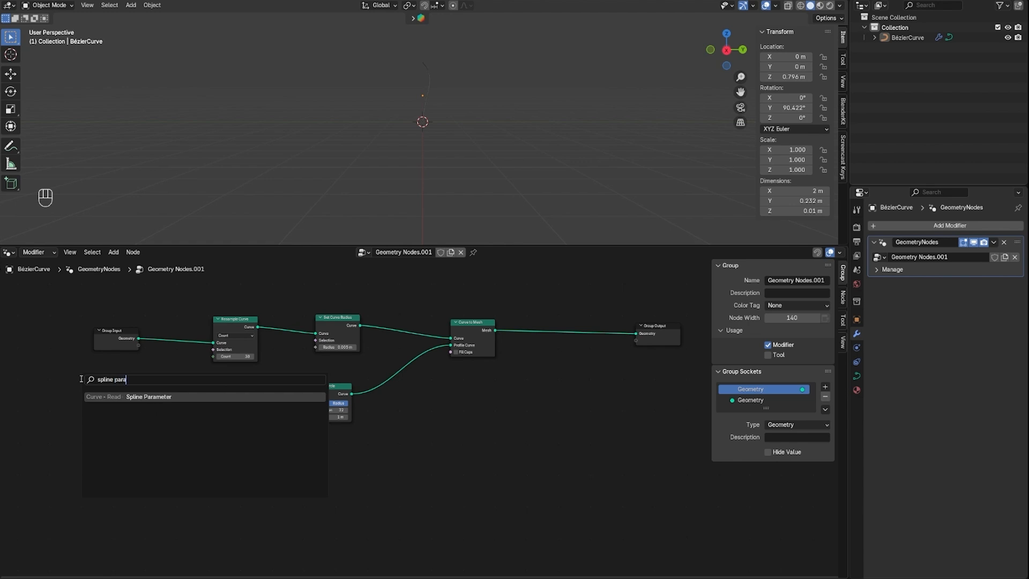
key("Return")
left_click(90, 383)
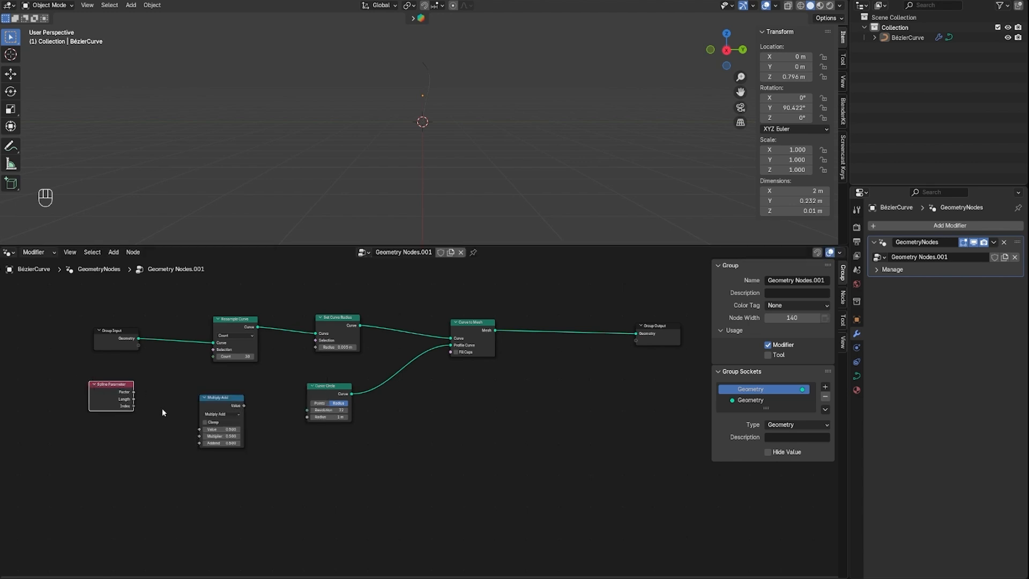
left_click_drag(133, 399, 201, 428)
Add a Random Value node and place it below the Spline Parameter node
left_click(63, 456)
key("shift+a")
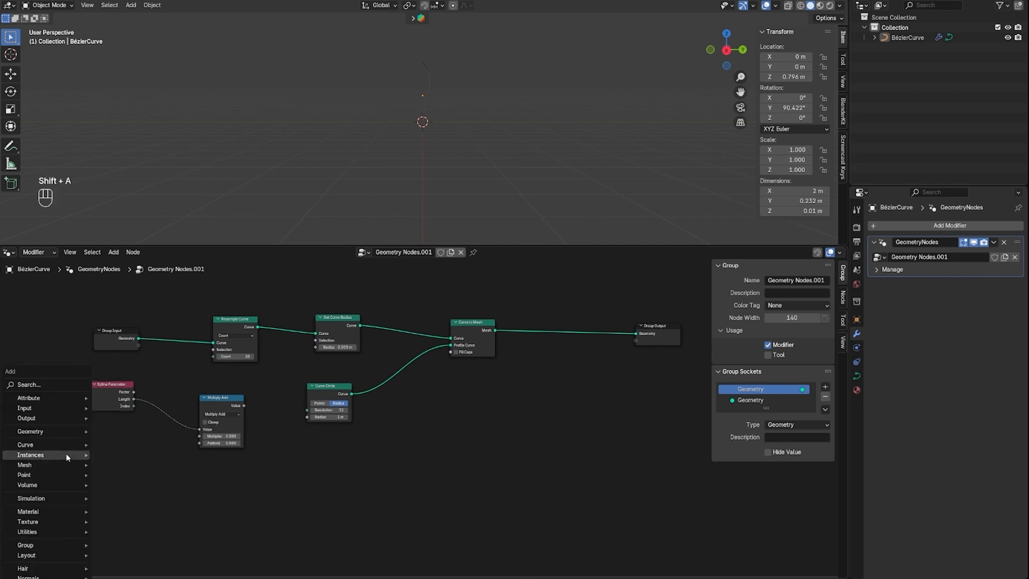
left_click(44, 383)
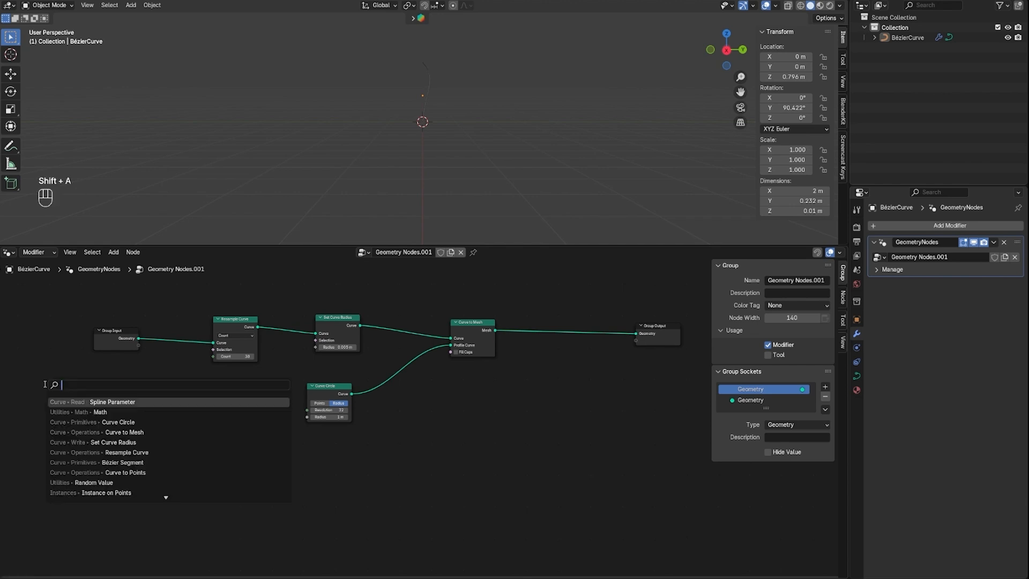
type("random")
key("Return")
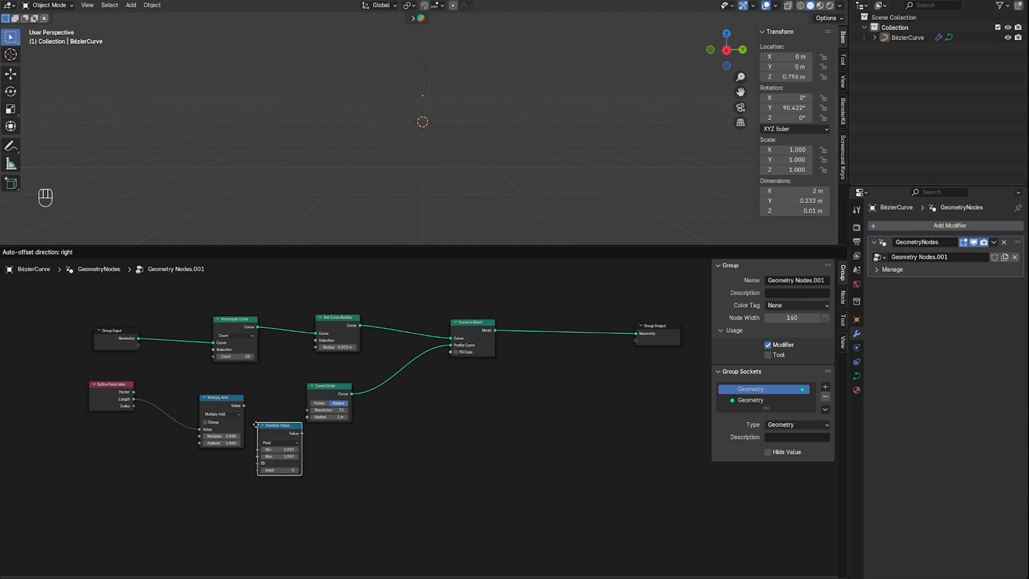
left_click(79, 437)
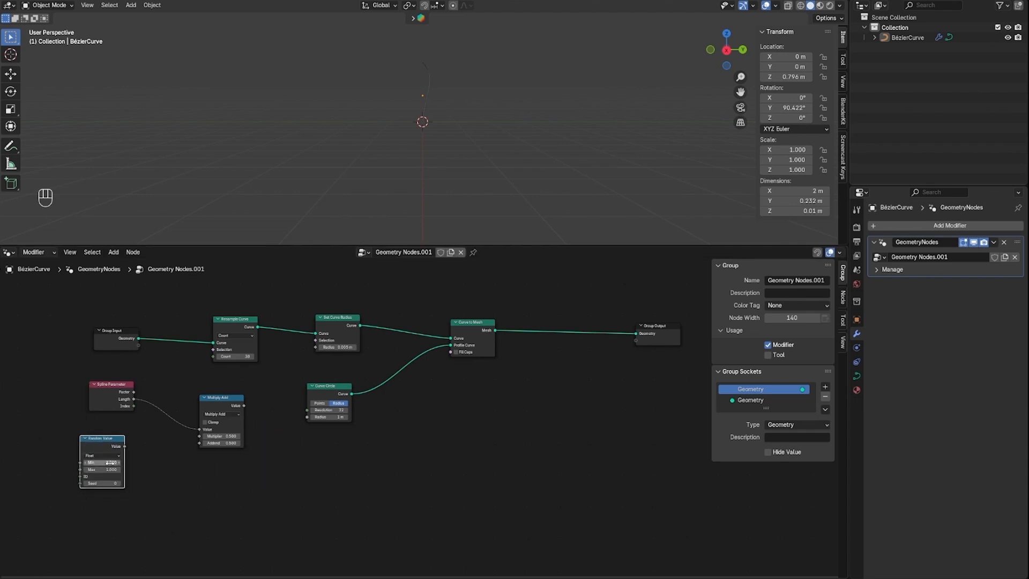
Set the Random Value node's minimum to 0.4 and maximum to 0.6, and change its seed
left_click(338, 498)
left_click(109, 469)
key("BackSpace")
type("0.6")
key("Return")
left_click_drag(88, 486, 93, 486)
left_click_drag(94, 484, 126, 484)
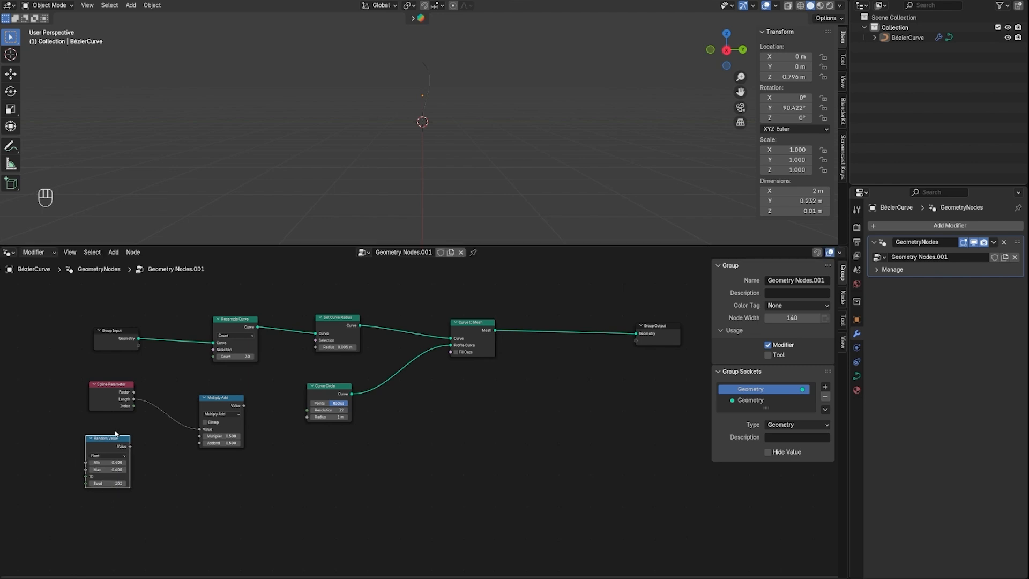
Connect Random Value to the Multiplier of Multiply Add, and the Multiply Add result to the Radius of Set Curve Radius
left_click_drag(112, 438, 197, 437)
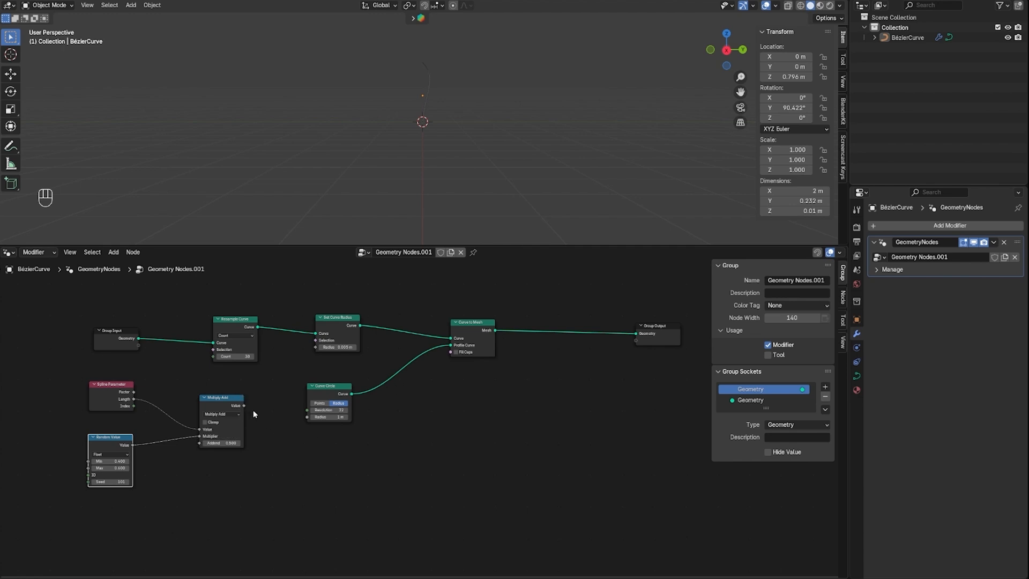
left_click_drag(244, 406, 317, 350)
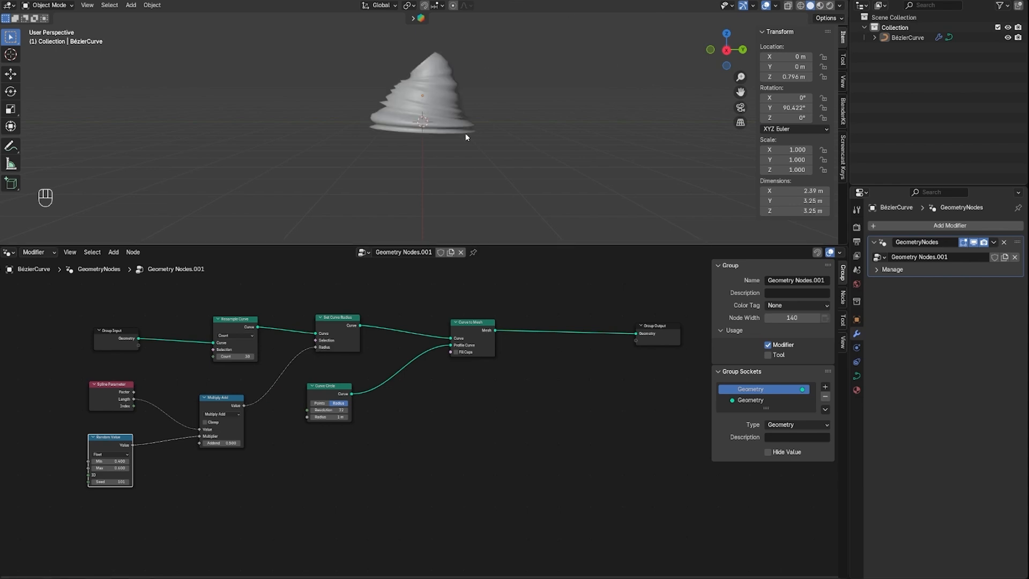
Enable Fill Caps on the Curve to Mesh node and inspect the closed end of the mesh
middle_click_drag(499, 114, 567, 229)
left_click(456, 352)
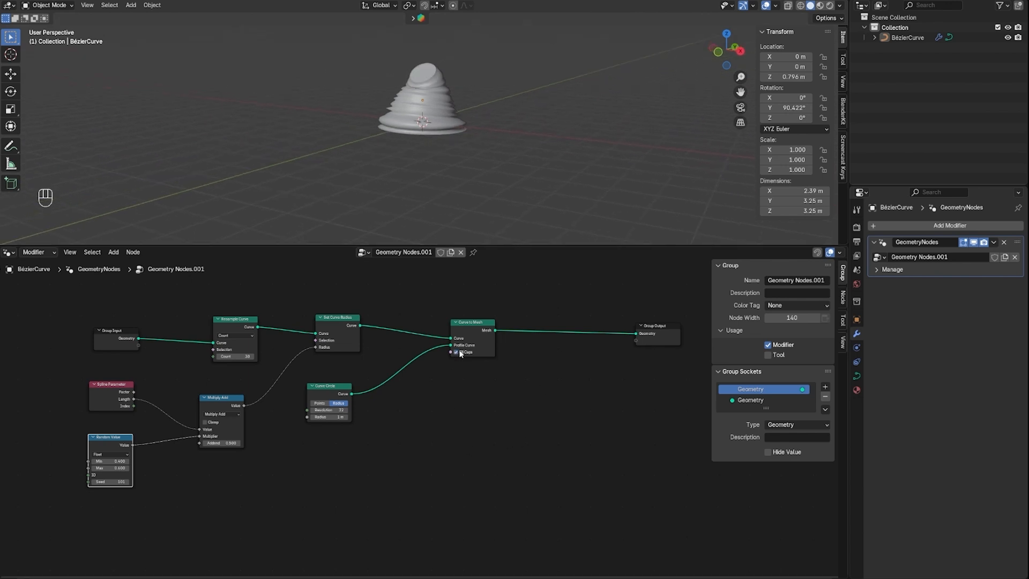
scroll(458, 356, "up", 2)
scroll(466, 348, "down", 2)
middle_click_drag(469, 82, 389, 199)
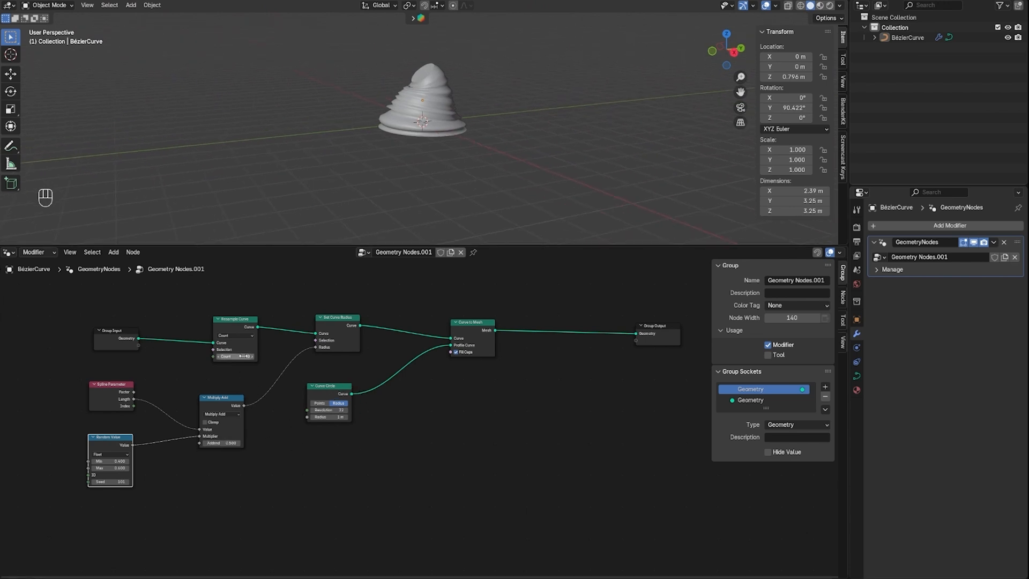
Move the Random Value node closer to Spline Parameter and set the Addend of Multiply Add to 0.4
left_click(115, 442)
left_click_drag(116, 441, 119, 430)
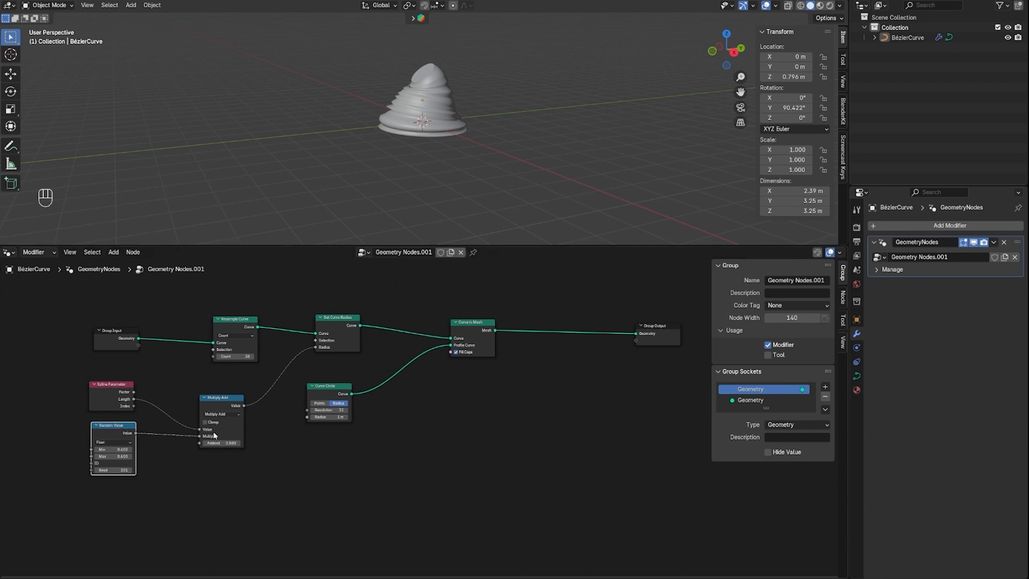
left_click(230, 443)
type("0.4")
key("Return")
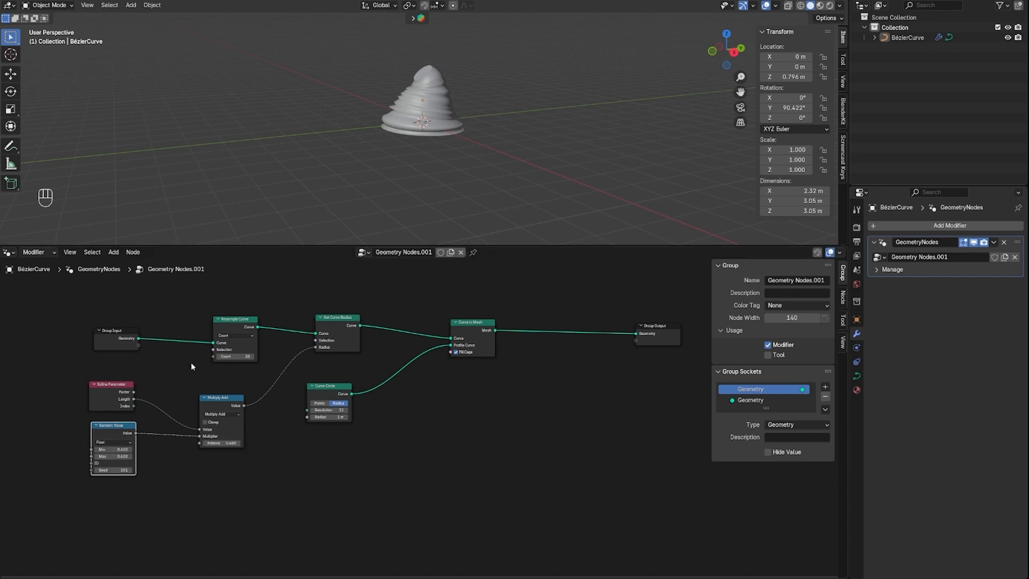
Reduce the Curve Circle radius to 0.3 m and the Resample Curve count to about 15
left_click_drag(337, 417, 310, 416)
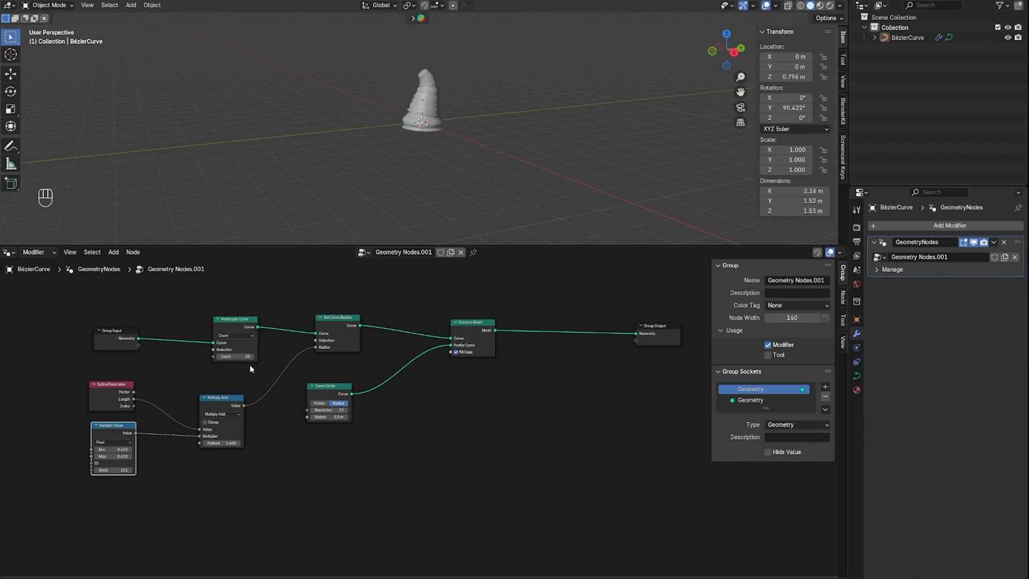
mouse_move(236, 356)
left_mouse_down()
mouse_move(206, 356)
mouse_move(236, 356)
mouse_move(222, 357)
left_mouse_up()
left_click_drag(337, 417, 326, 417)
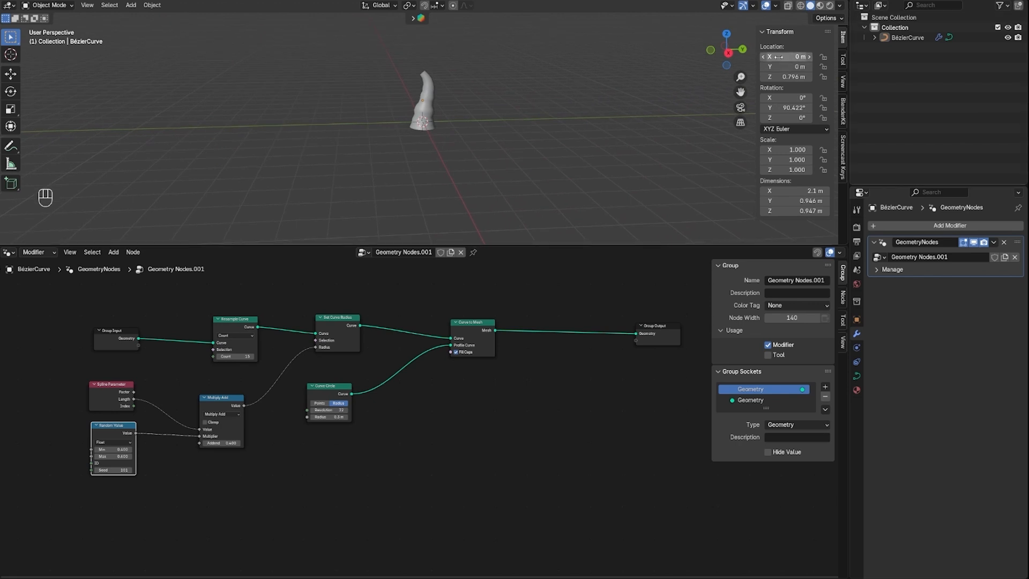
Switch the 3D viewport to the right orthographic view
left_click(732, 53)
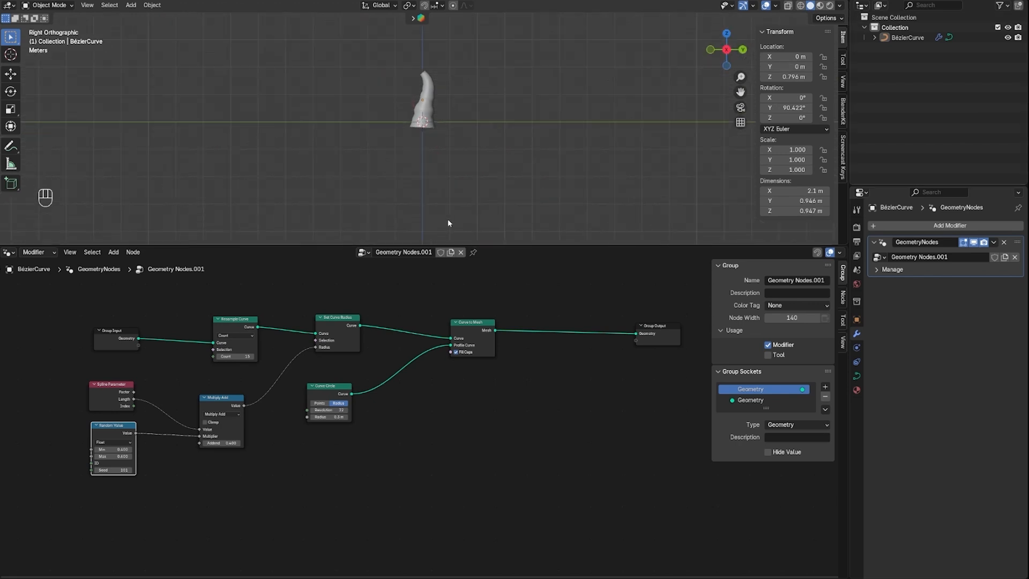
scroll(491, 353, "down", 1)
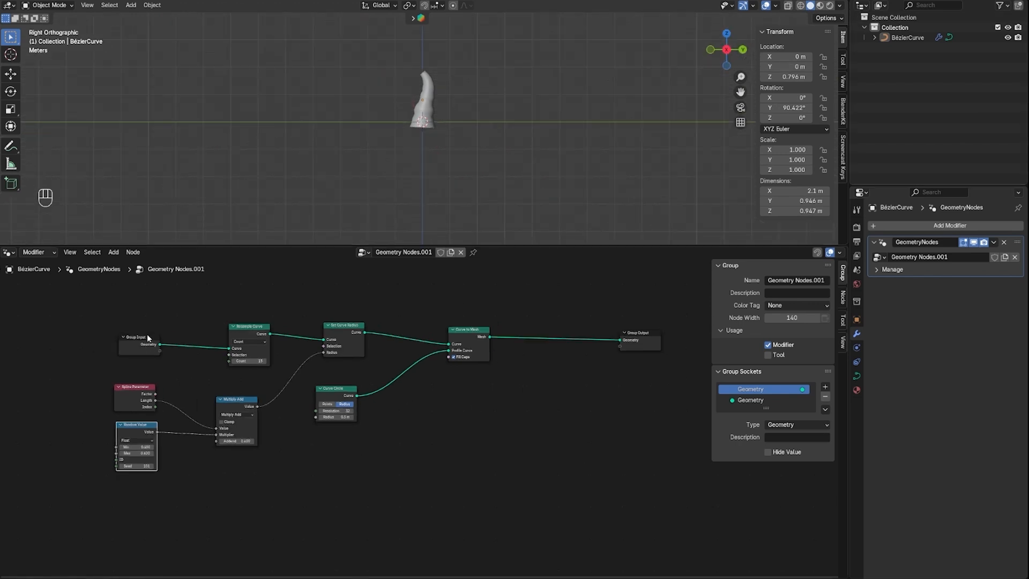
Spread out the stem nodes by moving Group Input farther from Resample Curve and repositioning the Curve Circle and Multiply Add nodes
left_click_drag(148, 338, 14, 341)
left_click_drag(362, 392, 410, 394)
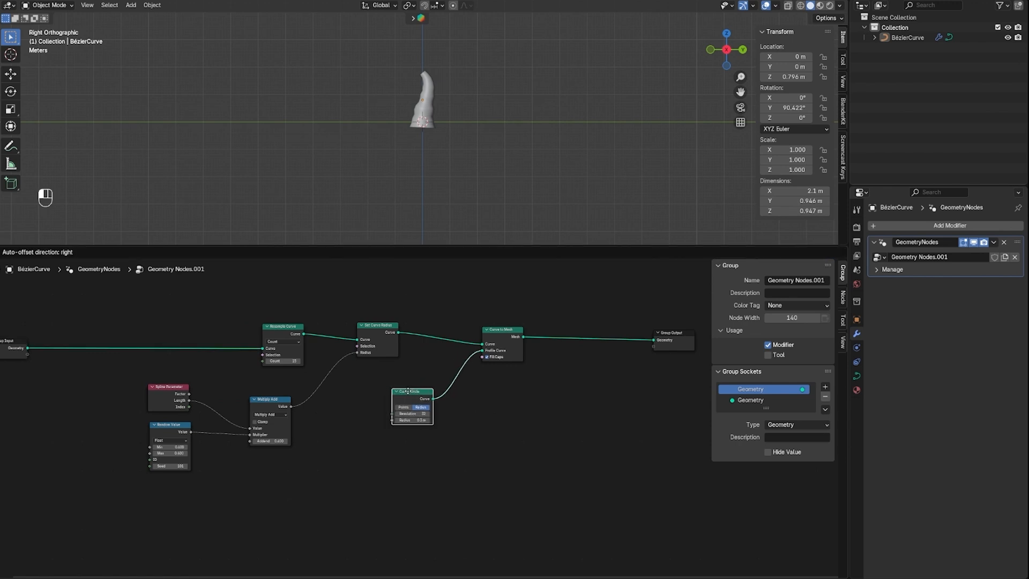
left_click_drag(272, 400, 314, 392)
left_click_drag(161, 400, 200, 431)
scroll(590, 434, "right", 5)
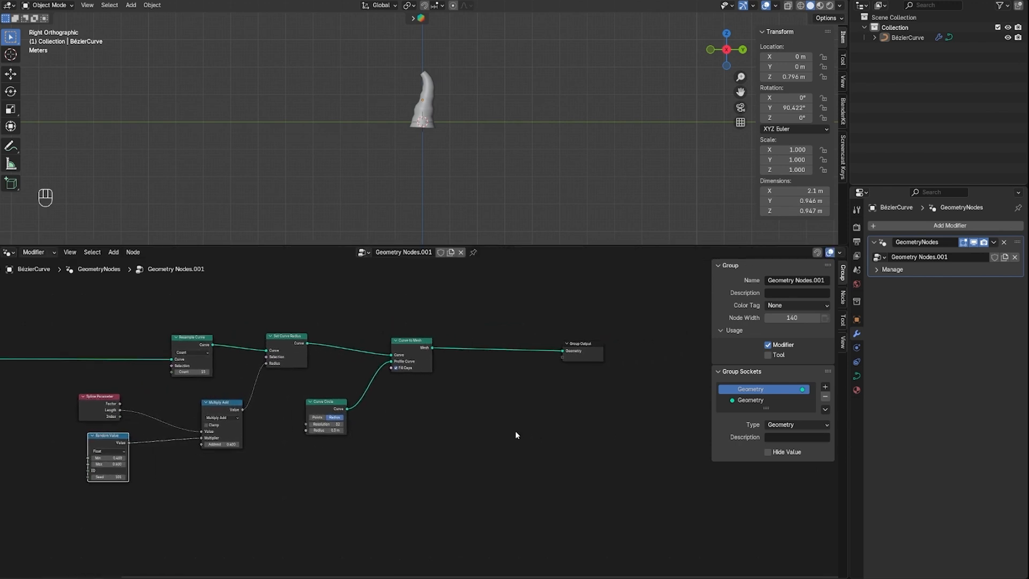
Insert a Join Geometry node between Curve to Mesh and Group Output, and move Group Output farther away
key("shift+a")
left_click(489, 384)
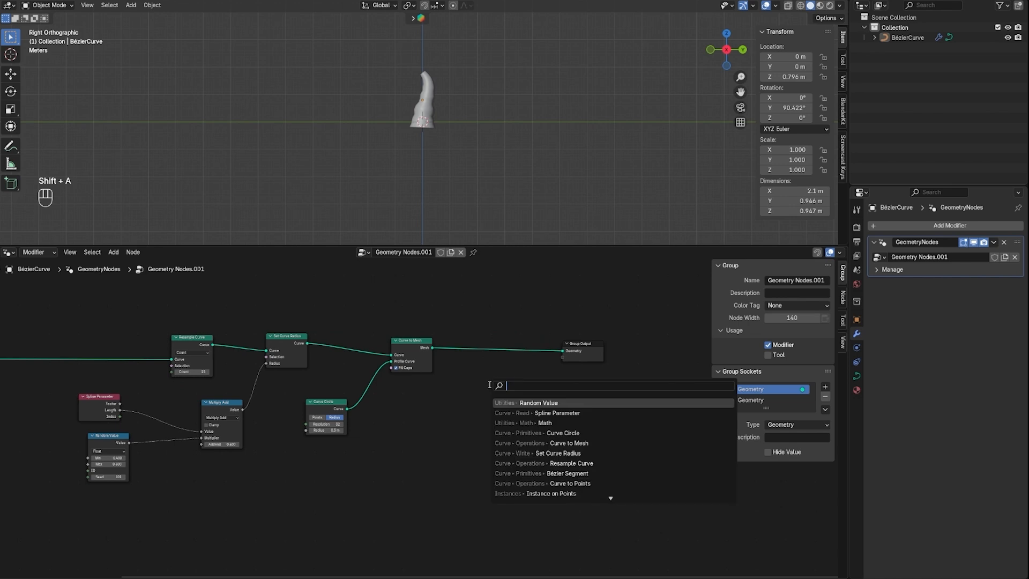
type("join")
key("Return")
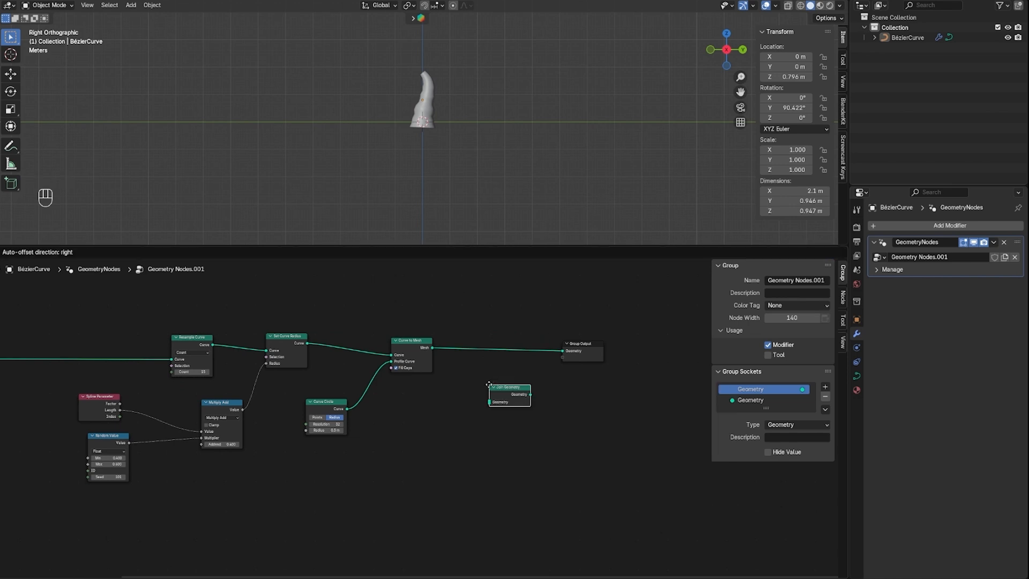
left_click(477, 357)
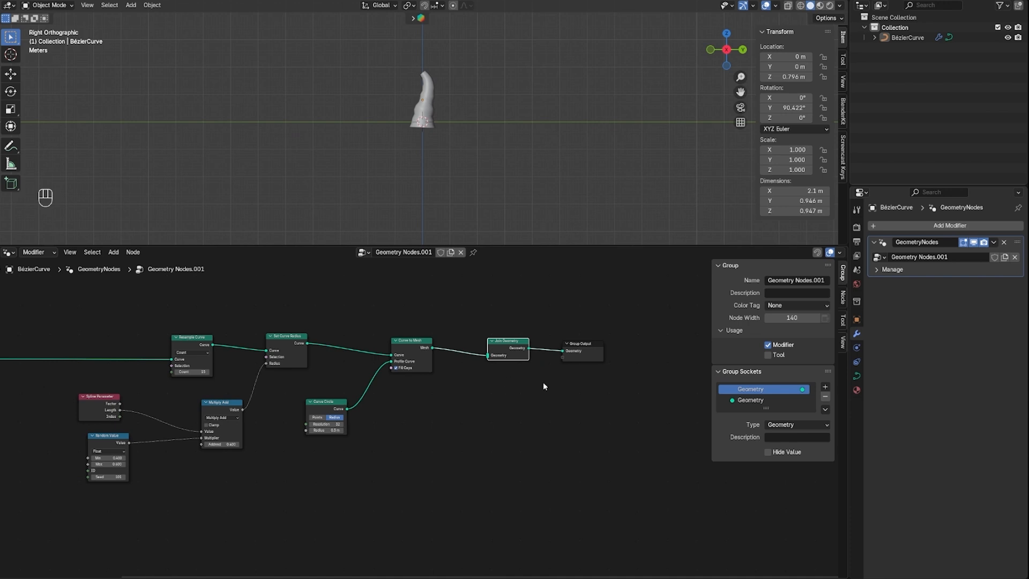
scroll(506, 375, "down", 1)
left_click_drag(579, 358, 647, 357)
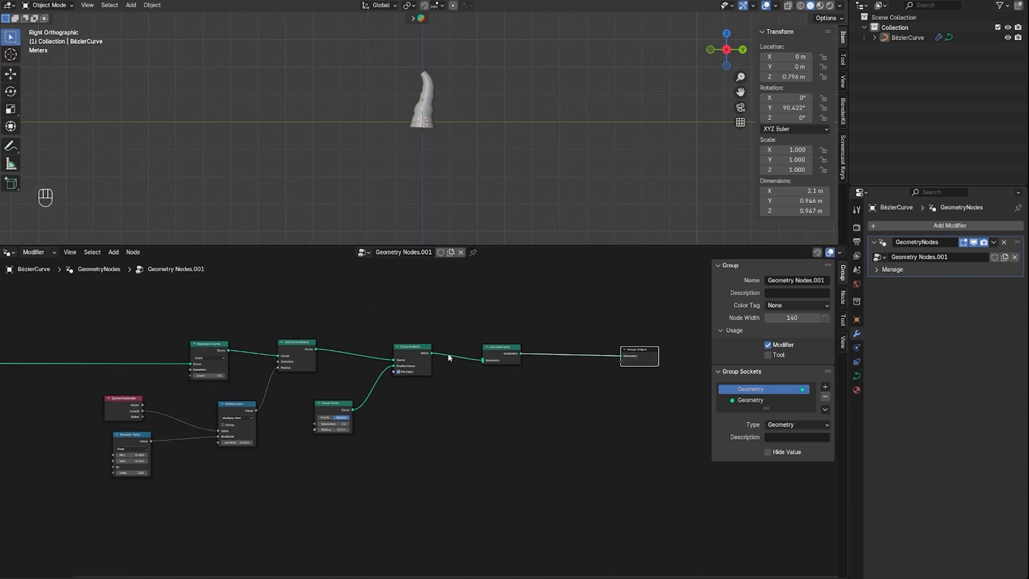
Join all stem nodes from Spline Parameter through Curve to Mesh in a new frame, excluding Group Input and Join Geometry
scroll(421, 321, "down", 1)
middle_click_drag(436, 377, 530, 386)
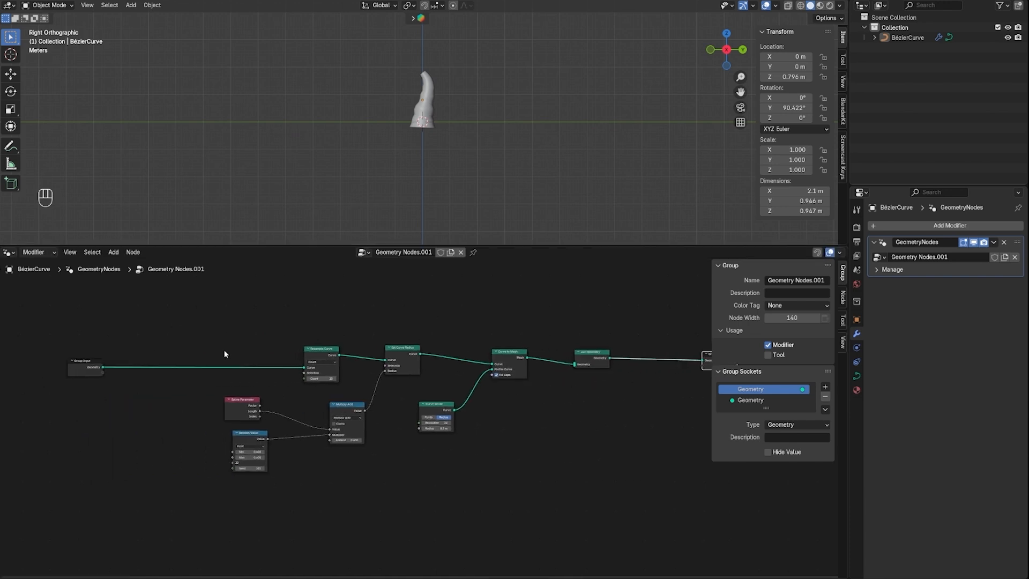
left_click_drag(170, 323, 538, 528)
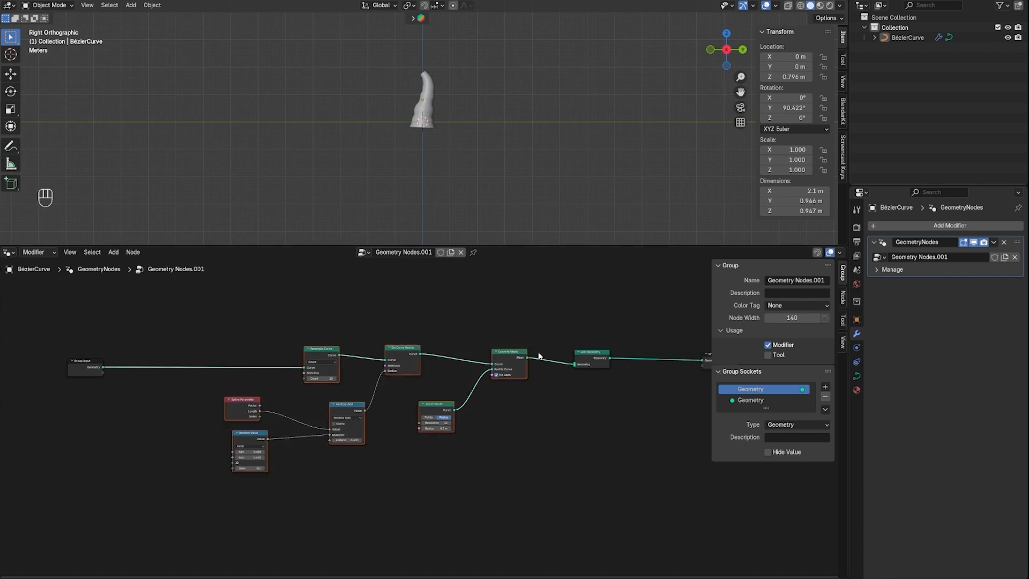
key("ctrl+j")
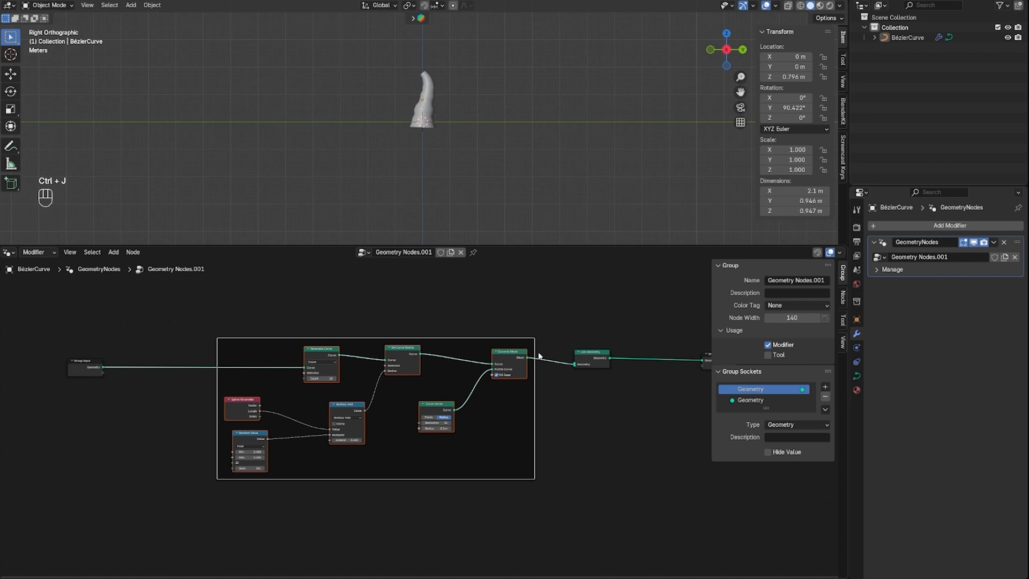
mouse_move(472, 340)
left_mouse_down()
mouse_move(483, 341)
mouse_move(468, 340)
left_mouse_up()
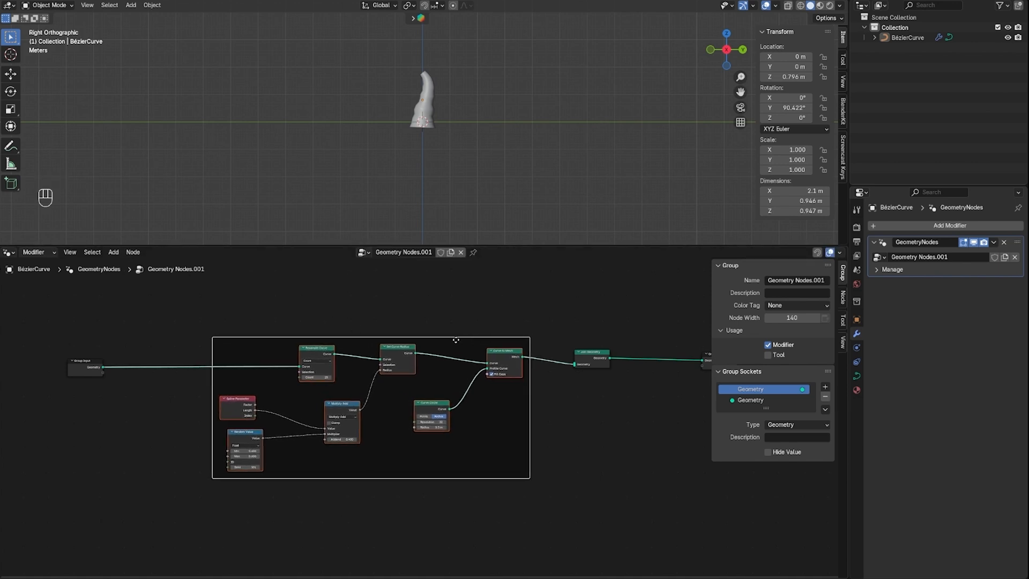
Label the new frame "create stem"
key("XF86KbdBrightnessDown")
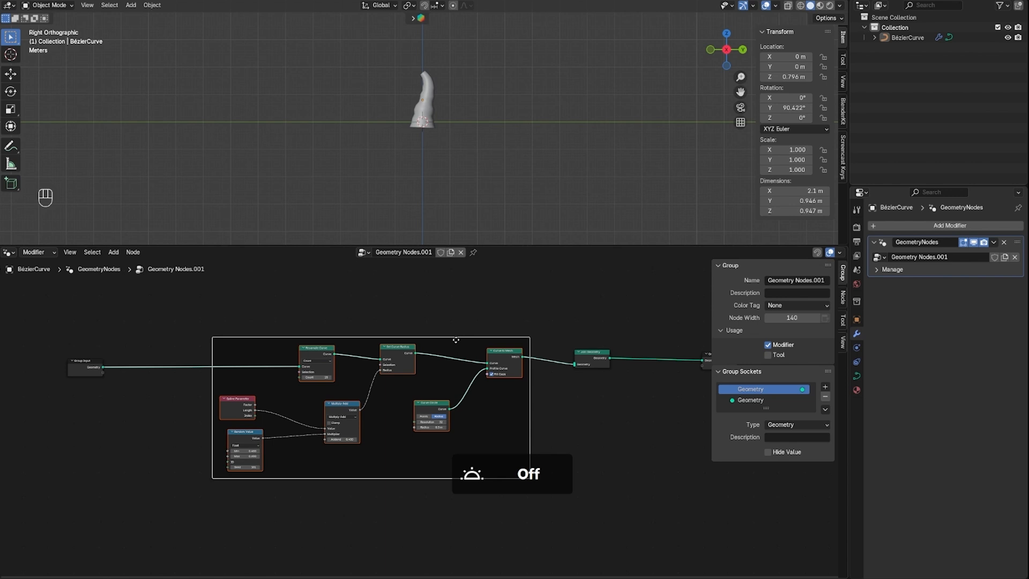
right_click(455, 339)
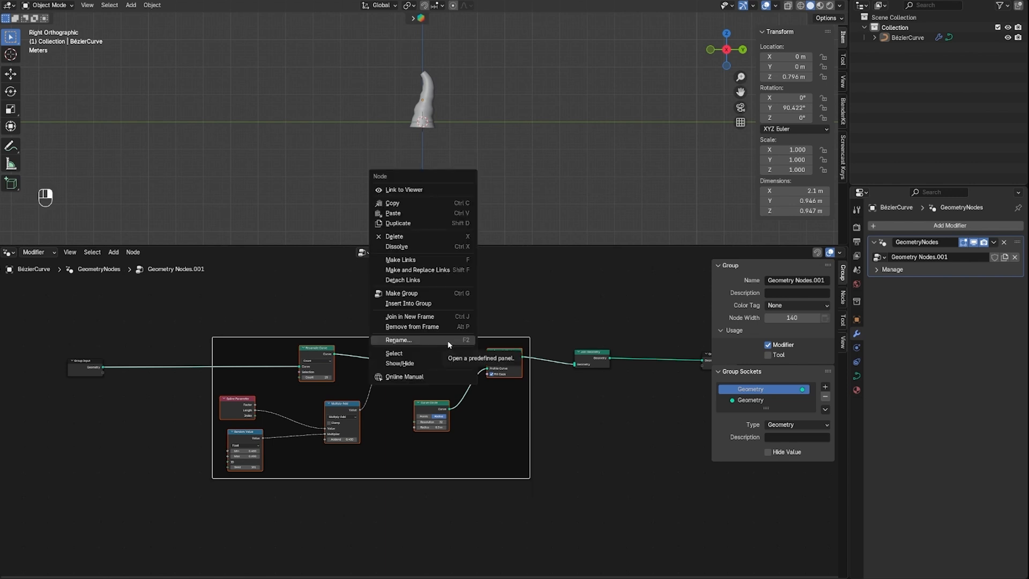
left_click(438, 339)
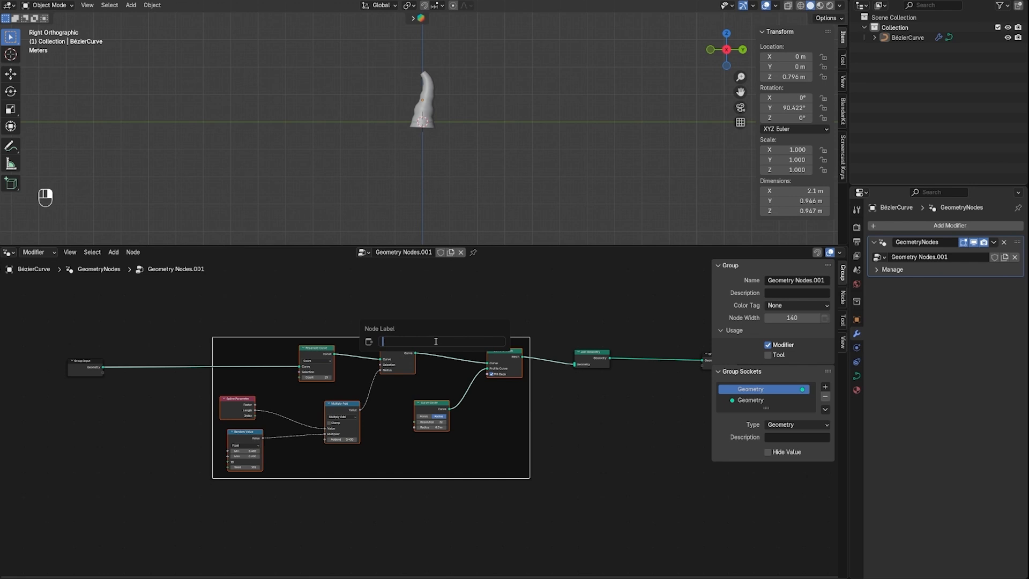
type("create stem")
key("Return")
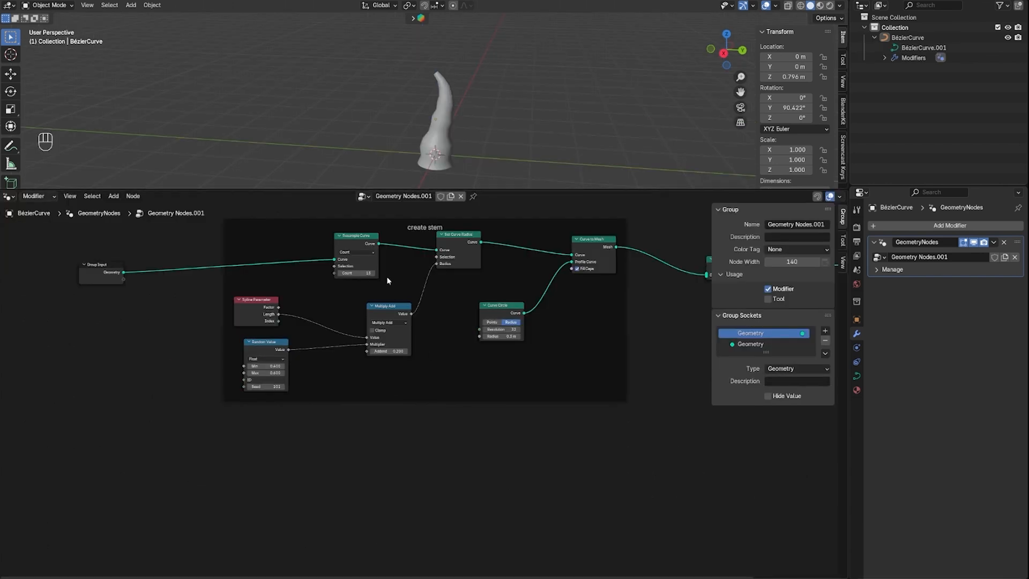
Align the Random Value node directly beneath Spline Parameter inside the create stem frame and review the framed nodes
scroll(281, 289, "up", 2)
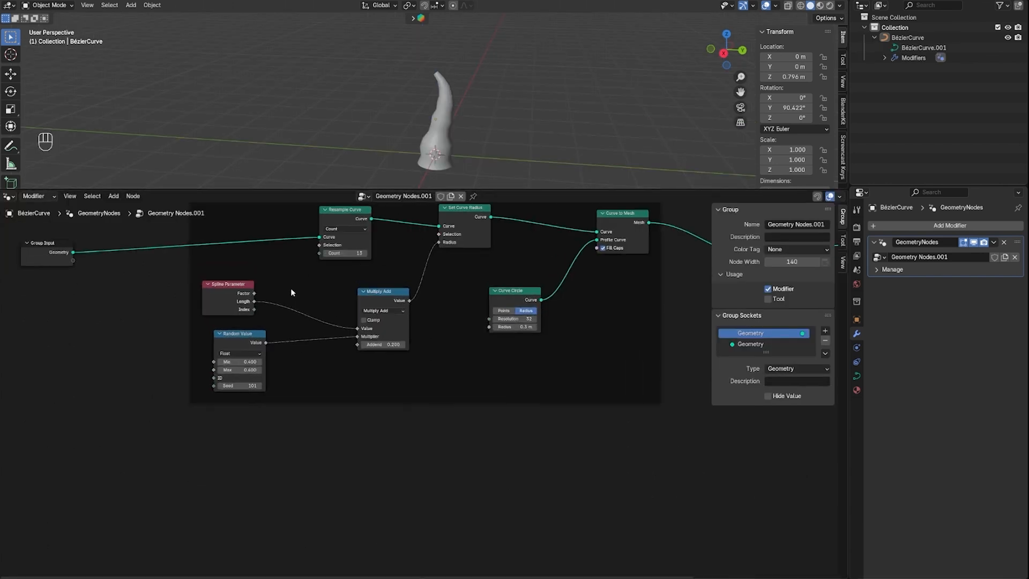
middle_click_drag(293, 290, 358, 332)
scroll(376, 324, "up", 1)
scroll(377, 325, "up", 1)
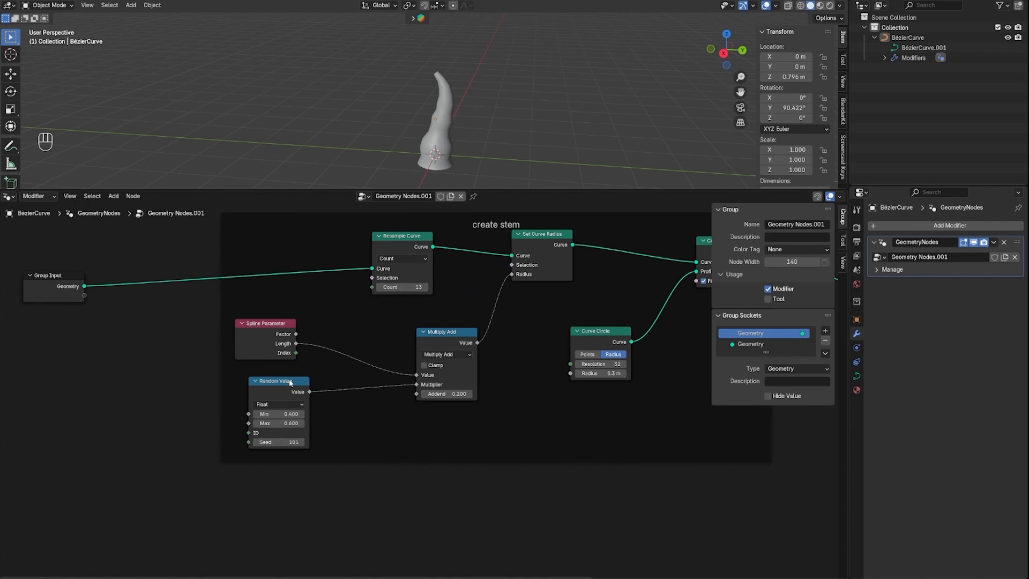
left_click_drag(290, 382, 275, 376)
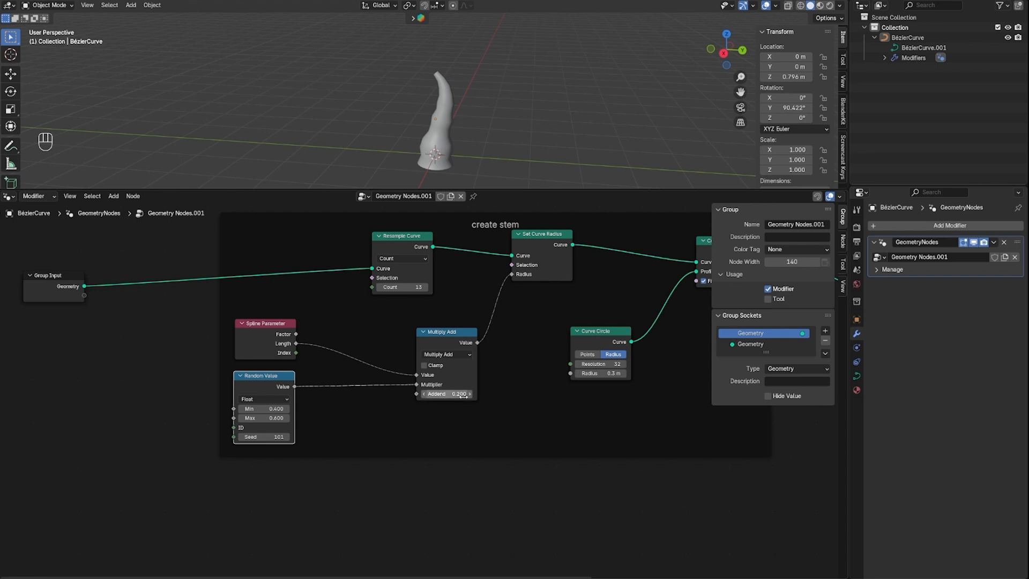
middle_click_drag(578, 390, 518, 402)
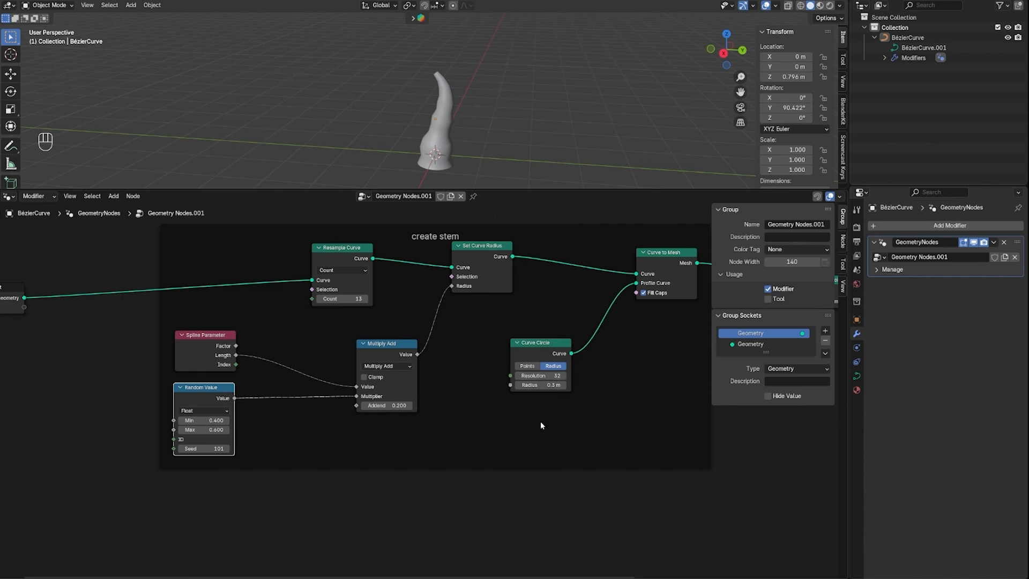
scroll(541, 421, "down", 2)
middle_click_drag(457, 405, 480, 368)
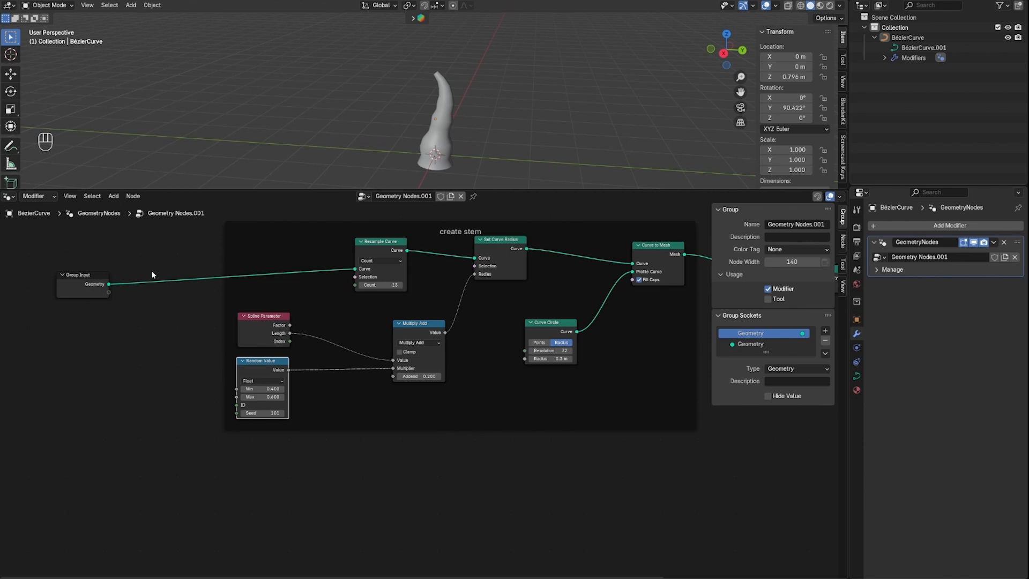
Add a reroute on the Group Input geometry link and branch it into a new Curve to Points node below the frame
key("shift")
right_click_drag(160, 263, 161, 347, "shift")
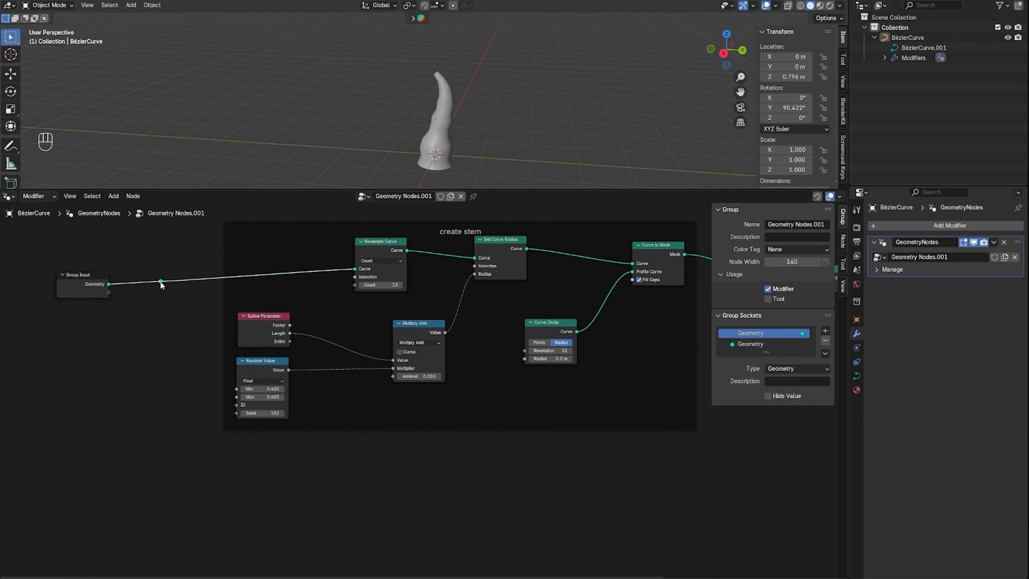
left_click_drag(160, 281, 214, 483)
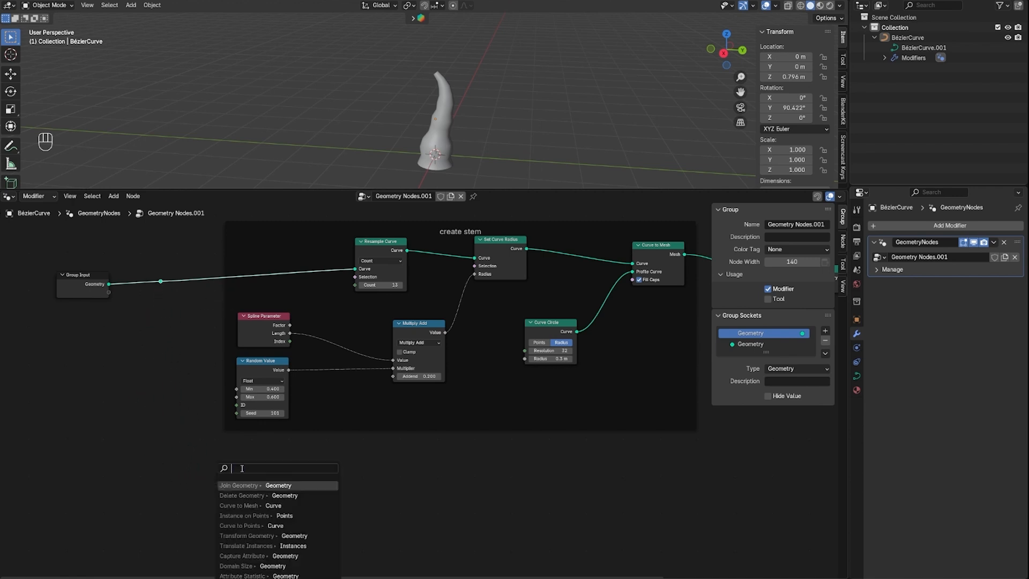
type("curve to po")
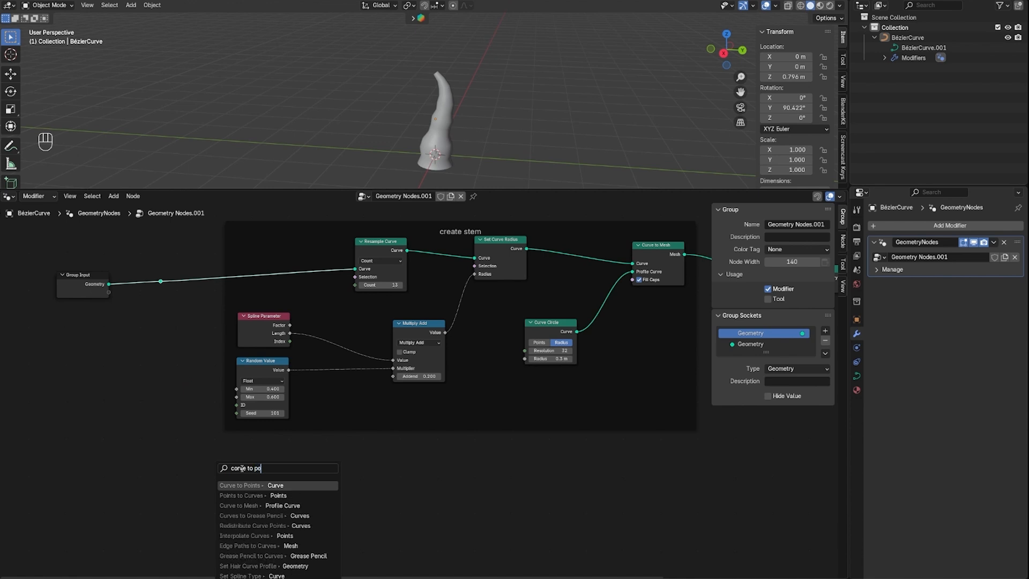
key("Return")
left_click(254, 460)
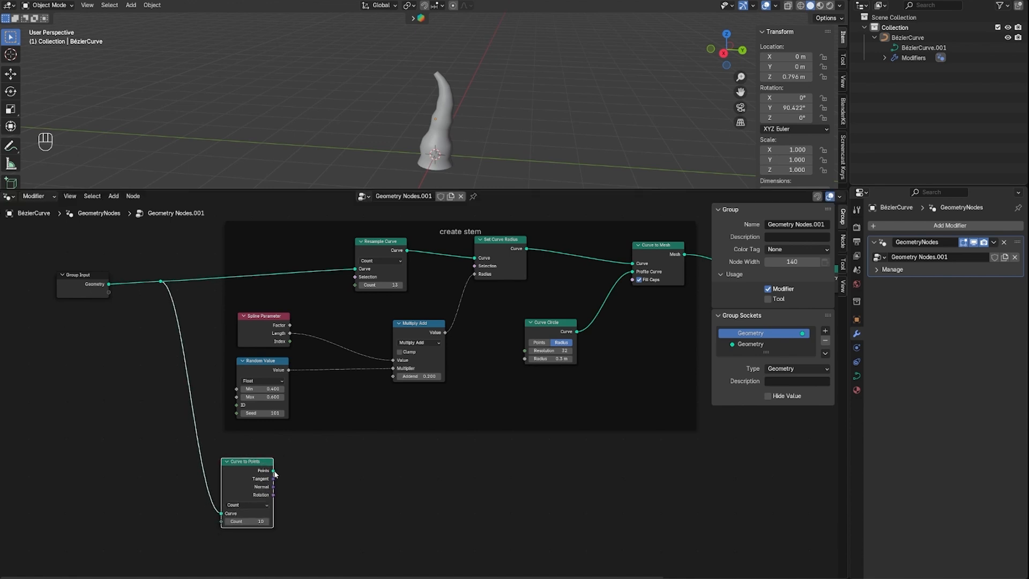
Add an Instance on Points node fed by the Points output of Curve to Points
left_click_drag(274, 472, 473, 467)
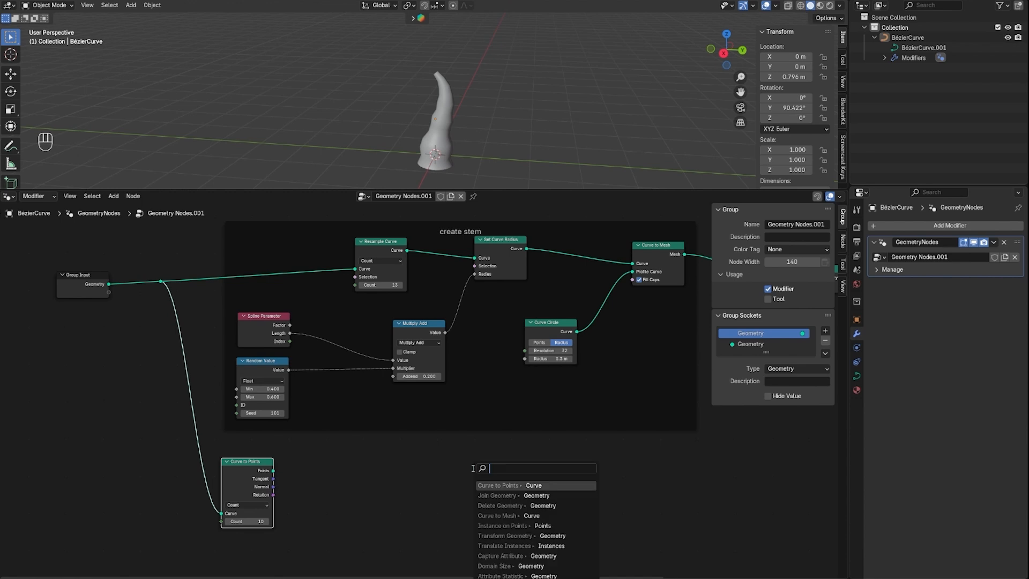
type("instance")
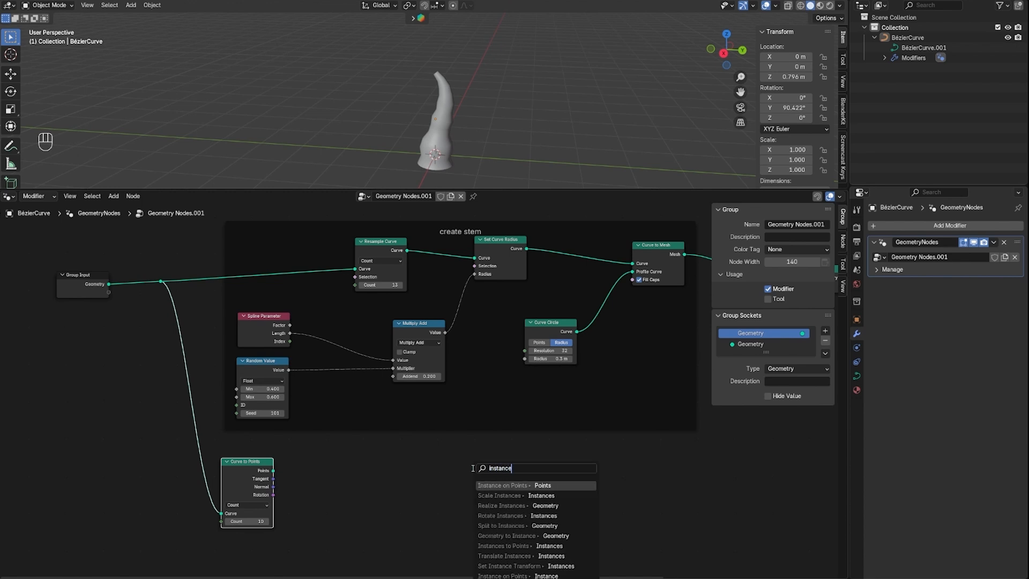
type(" on points")
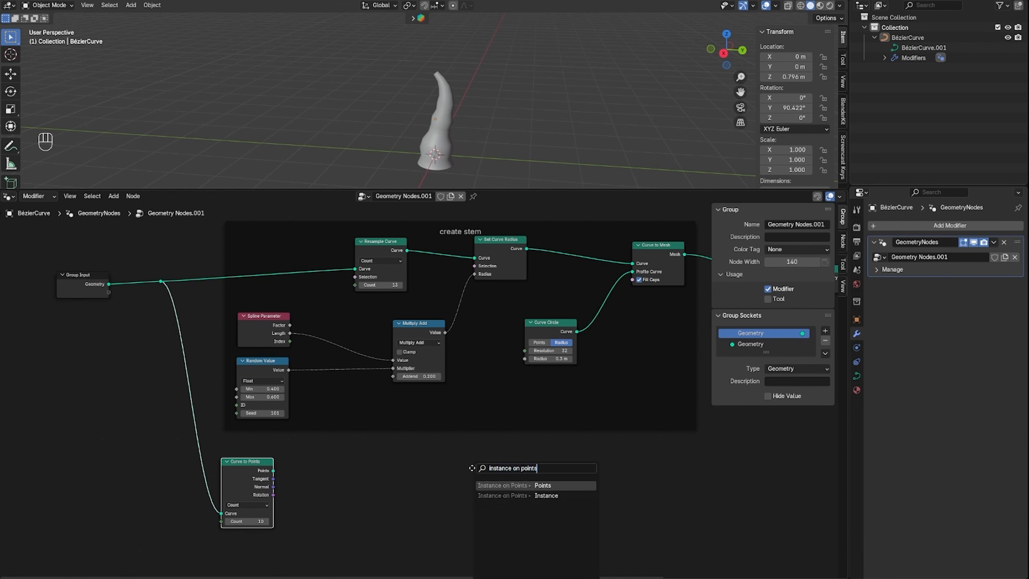
key("Return")
left_click(509, 447)
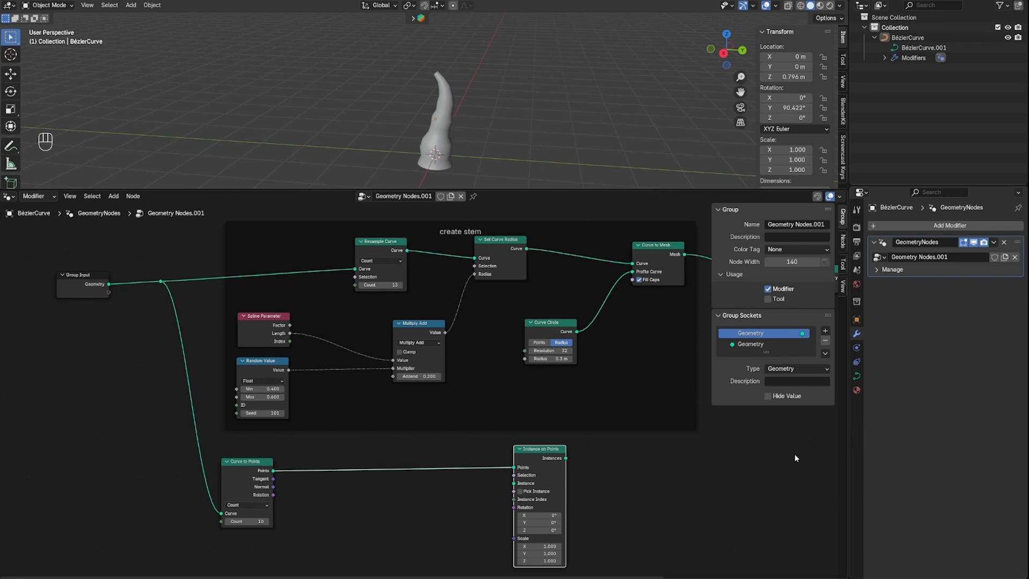
Add a second Curve Circle node below the Curve to Points node
key("Home")
middle_click_drag(782, 461, 826, 397)
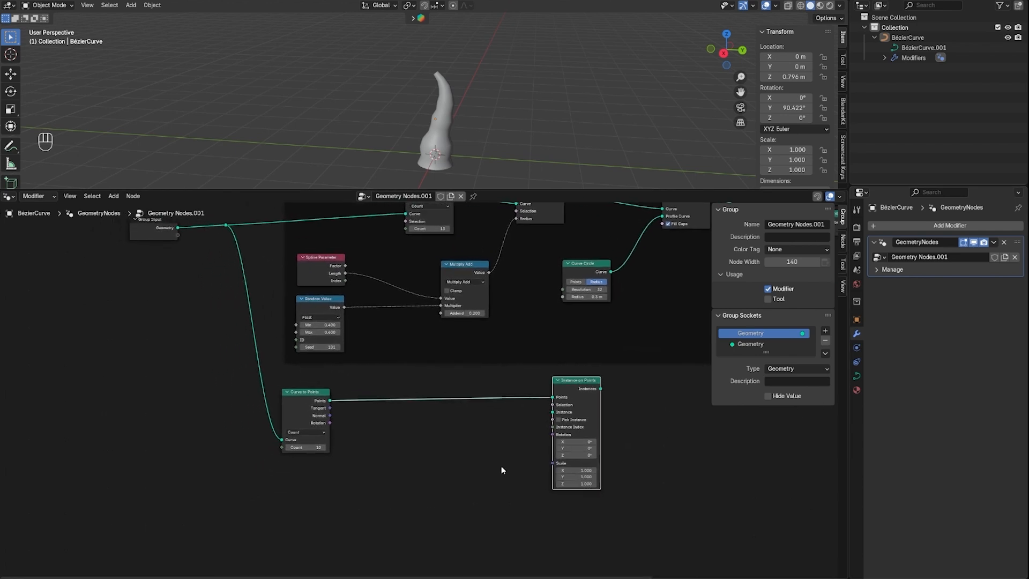
middle_click_drag(307, 488, 372, 472)
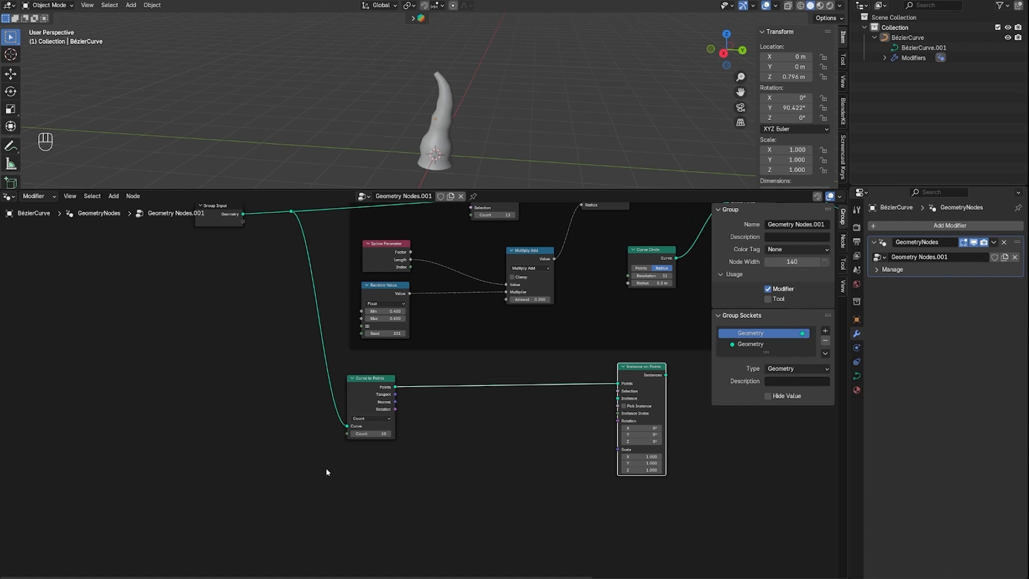
left_click(361, 469)
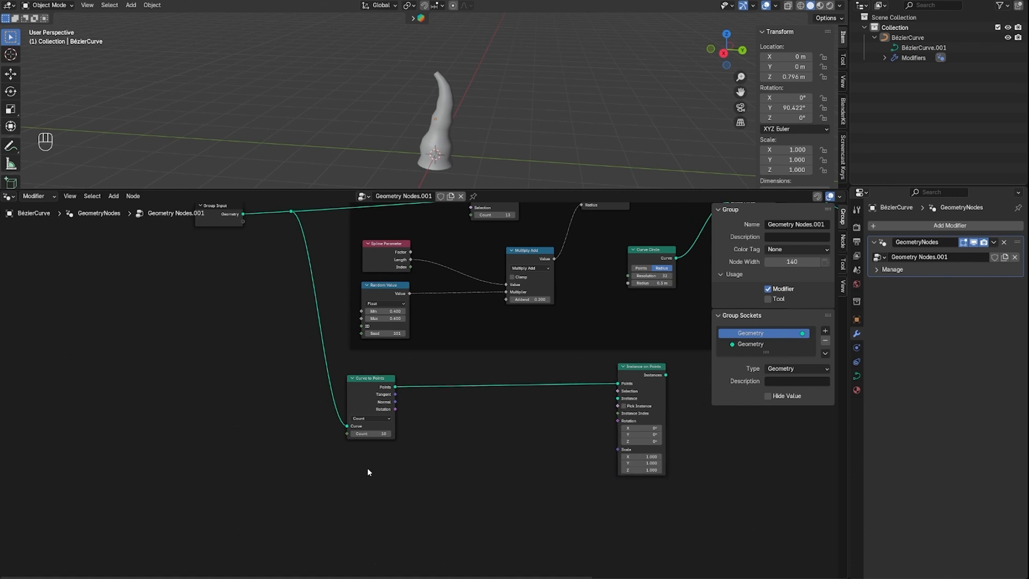
middle_click_drag(368, 470, 390, 427)
key("shift+a")
left_click(333, 385)
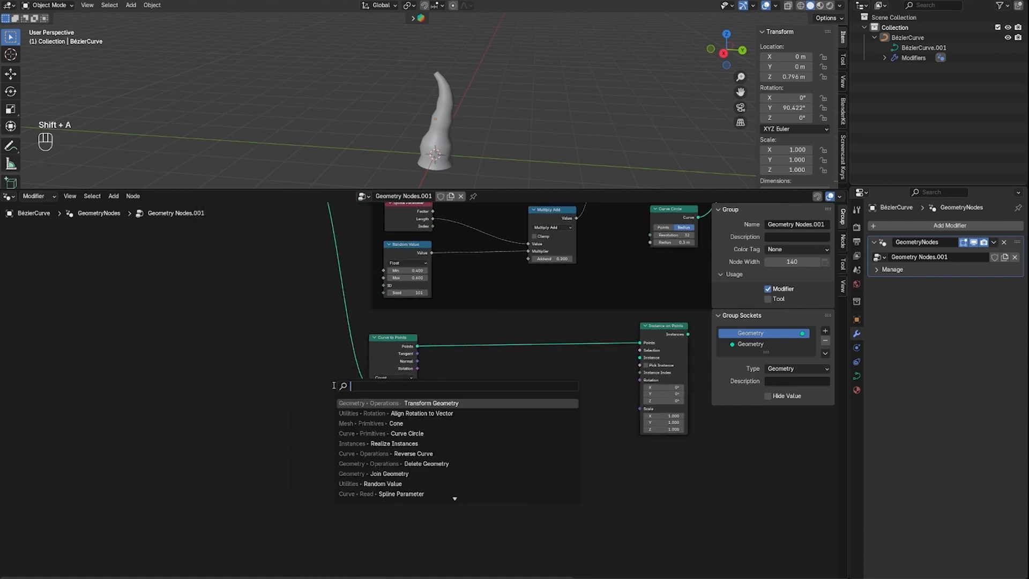
type("curve cil")
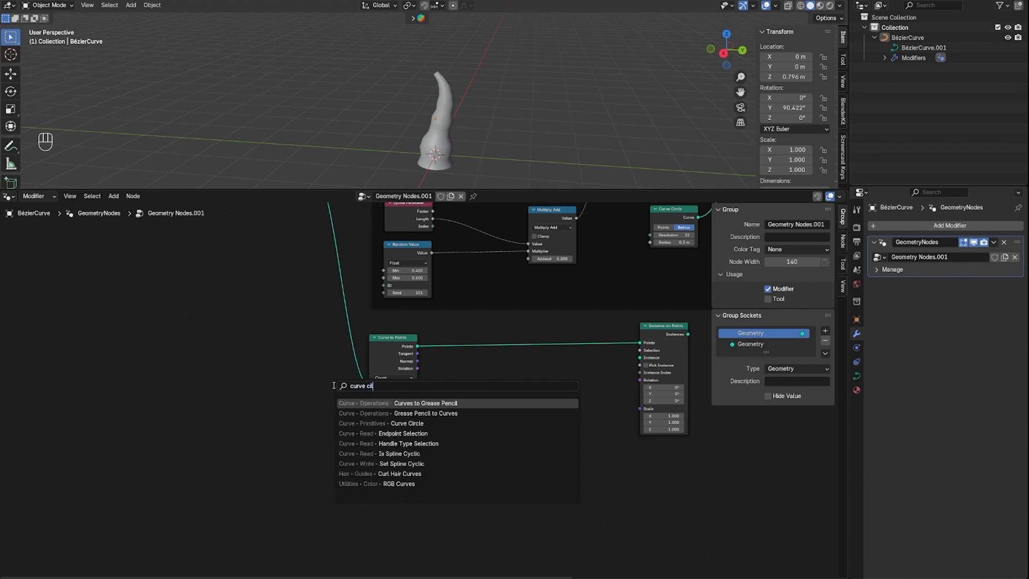
key("BackSpace")
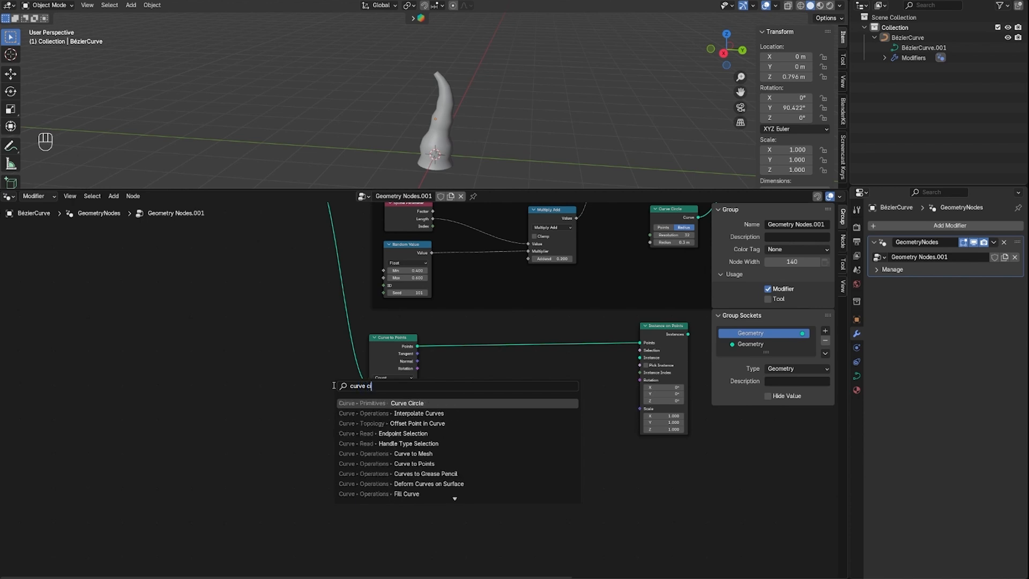
key("Return")
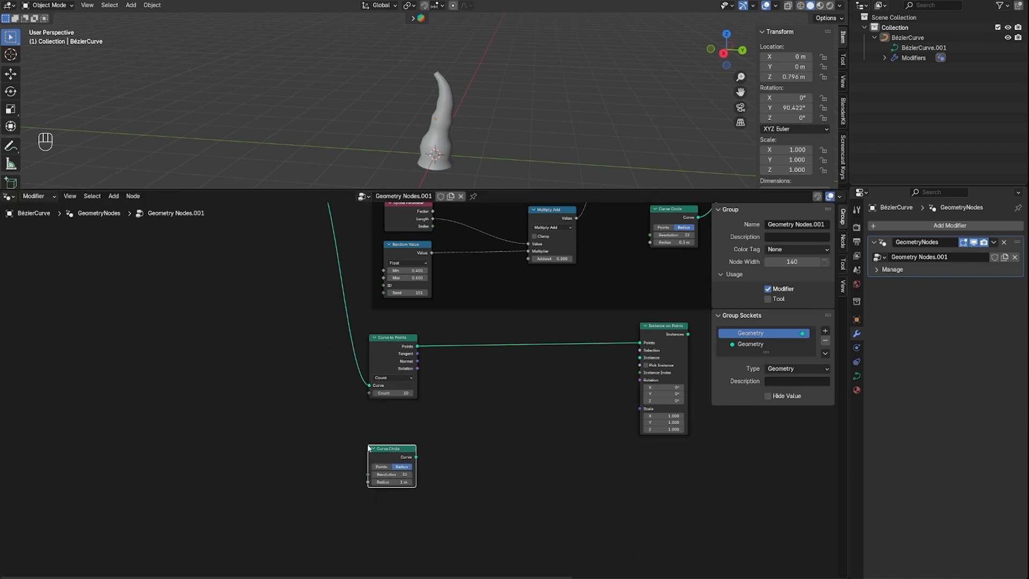
Add a Curve to Mesh node beside the lower Curve Circle, fed by that circle's Curve output
left_click_drag(416, 457, 519, 467)
type("curve to mesh")
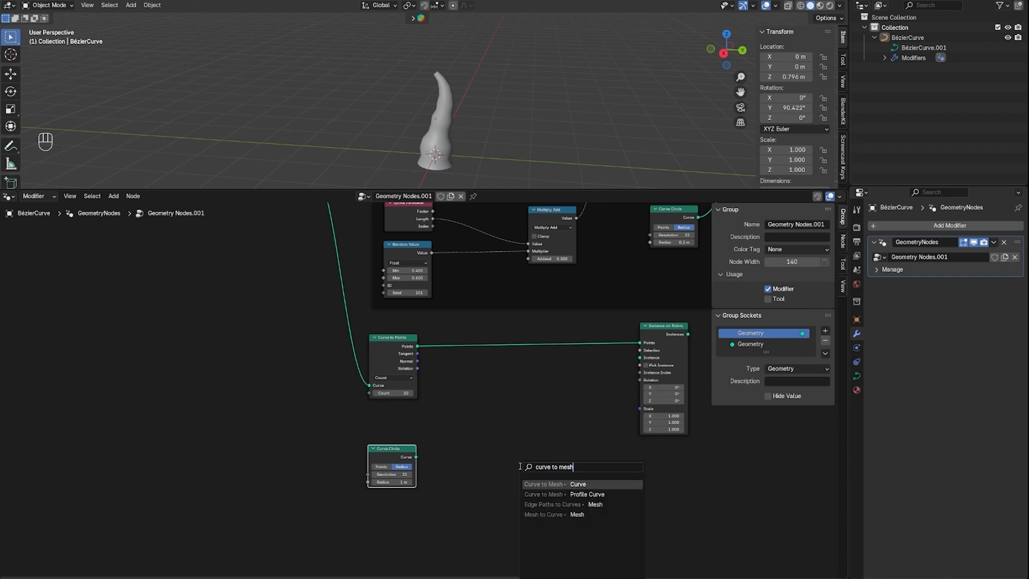
key("Return")
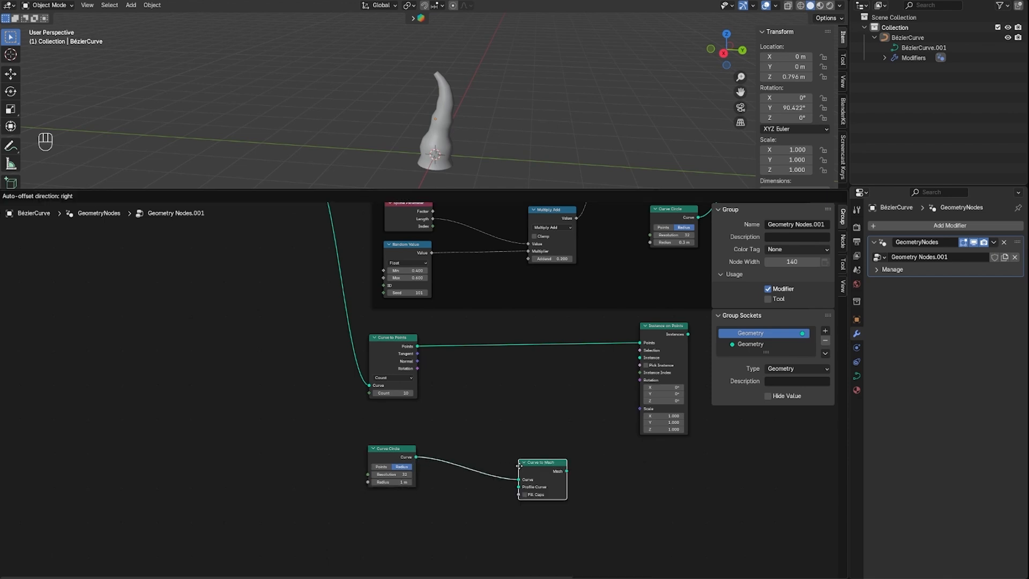
left_click(489, 479)
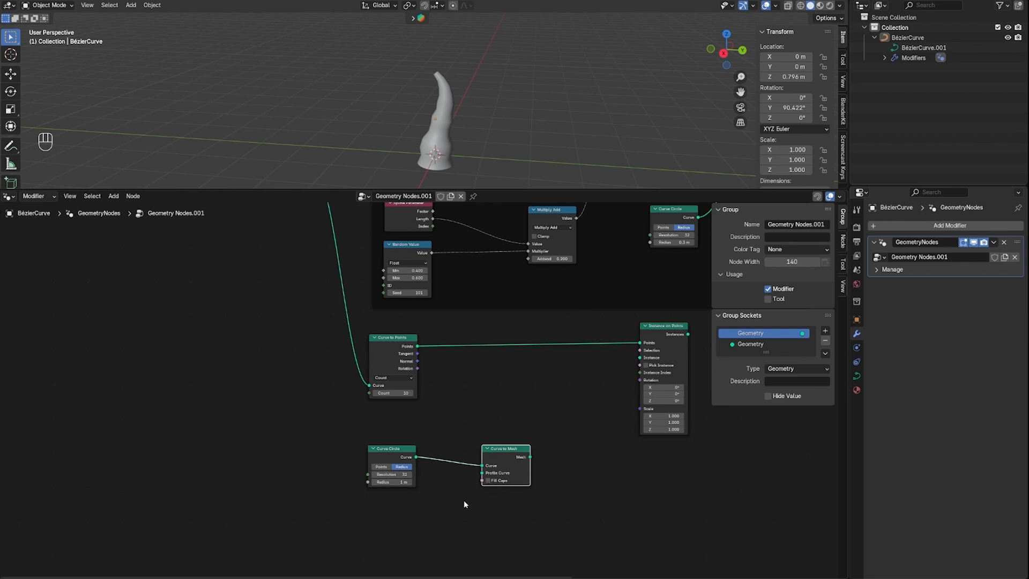
Add a Bézier Segment node feeding the new Curve to Mesh's Profile Curve input and align it beneath the Curve Circle
left_click_drag(482, 473, 382, 525)
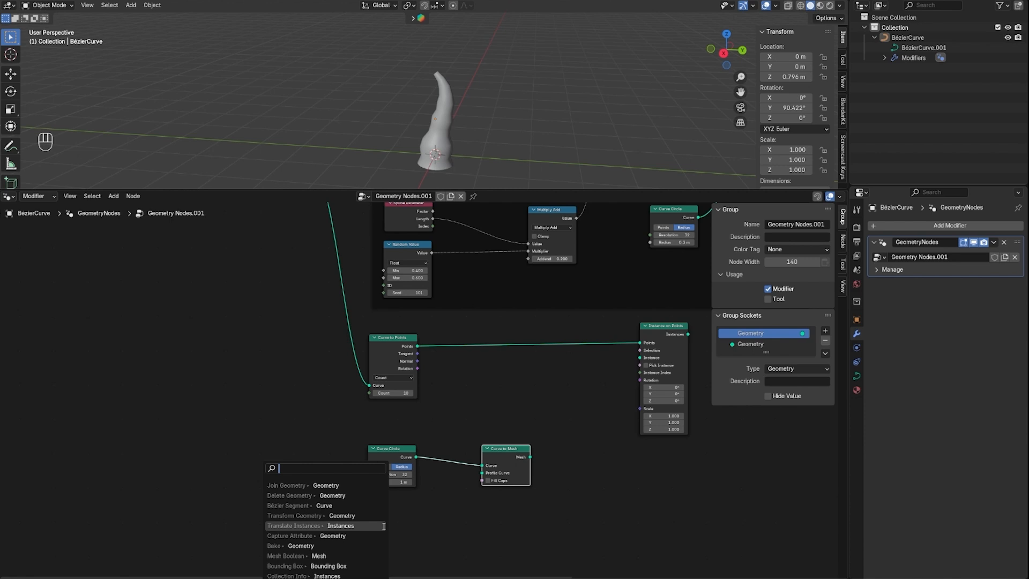
type("bezier")
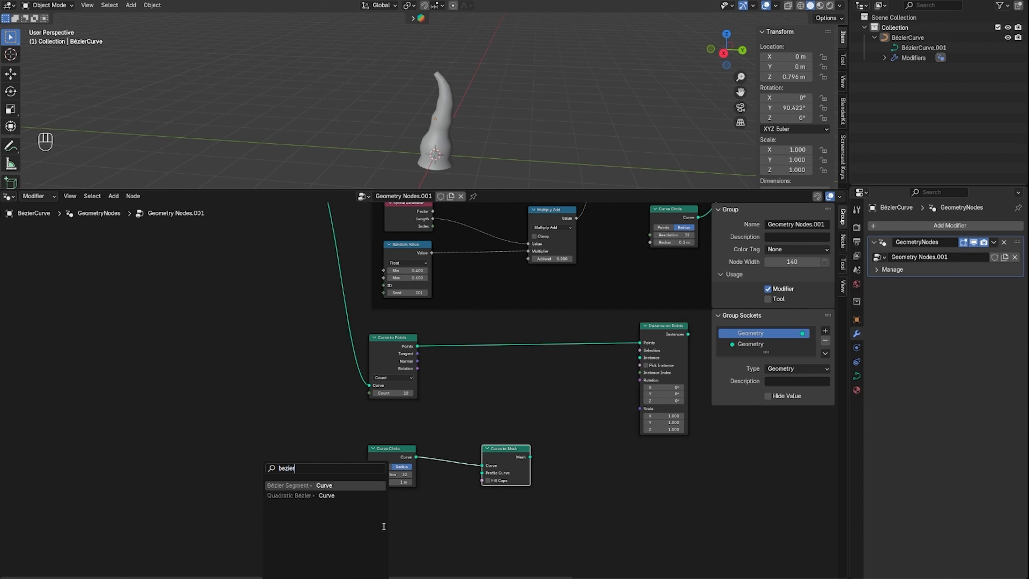
key("Return")
left_click(411, 502)
scroll(437, 544, "down", 1)
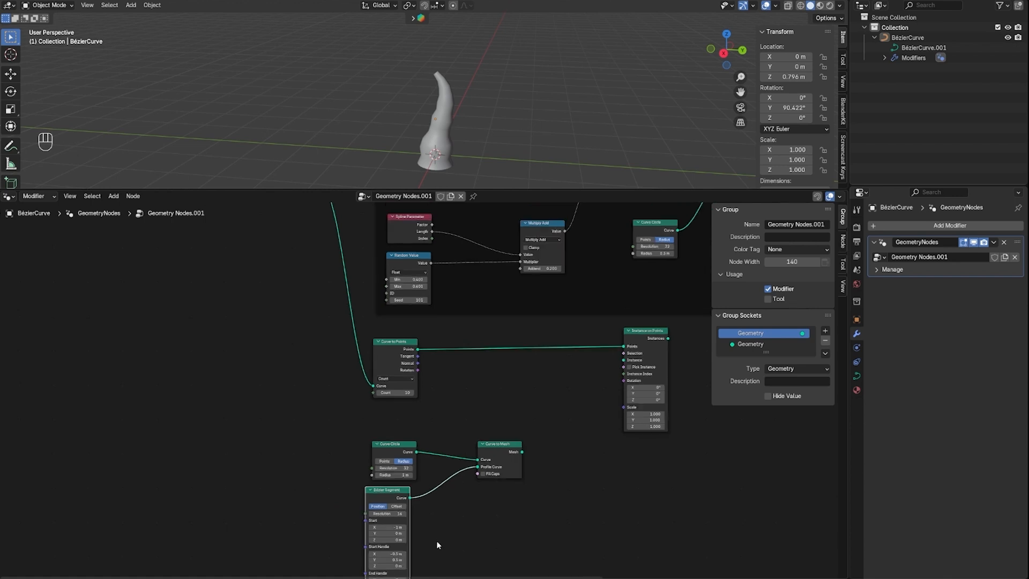
scroll(436, 540, "up", 2)
left_click_drag(417, 424, 424, 424)
middle_click_drag(444, 452, 504, 419)
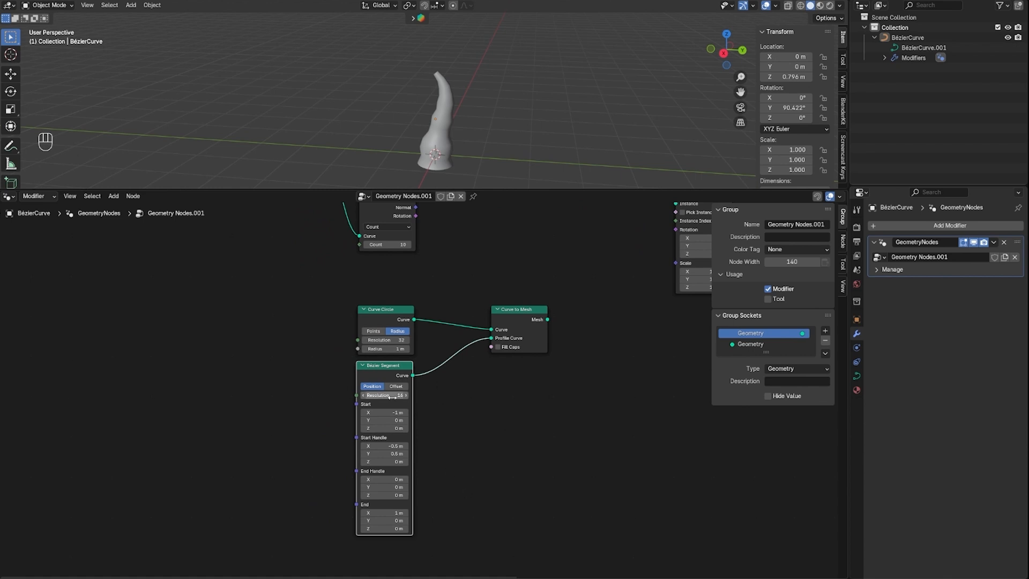
scroll(429, 459, "down", 3)
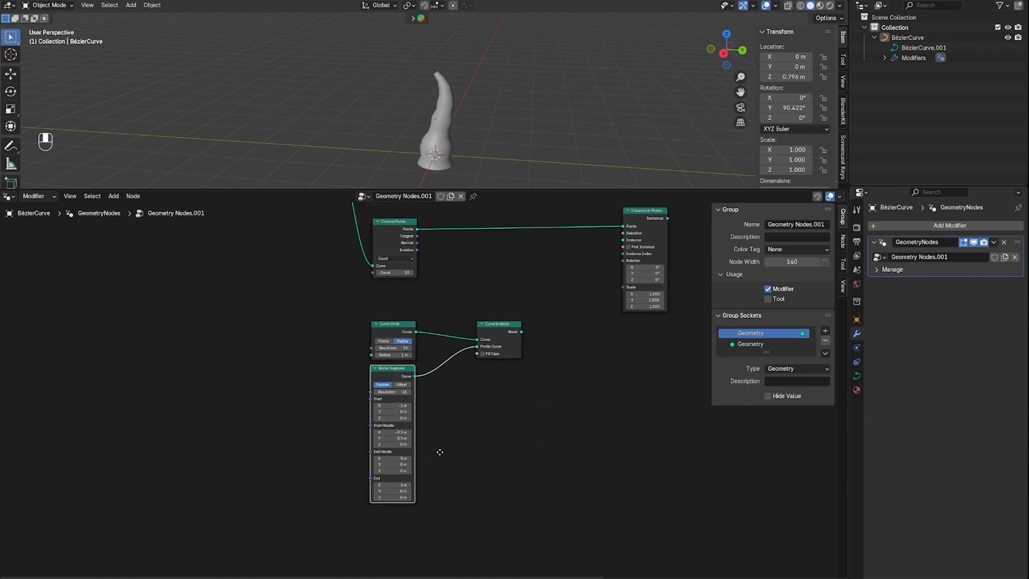
scroll(438, 375, "up", 2)
left_click_drag(349, 309, 541, 537)
left_click(488, 442)
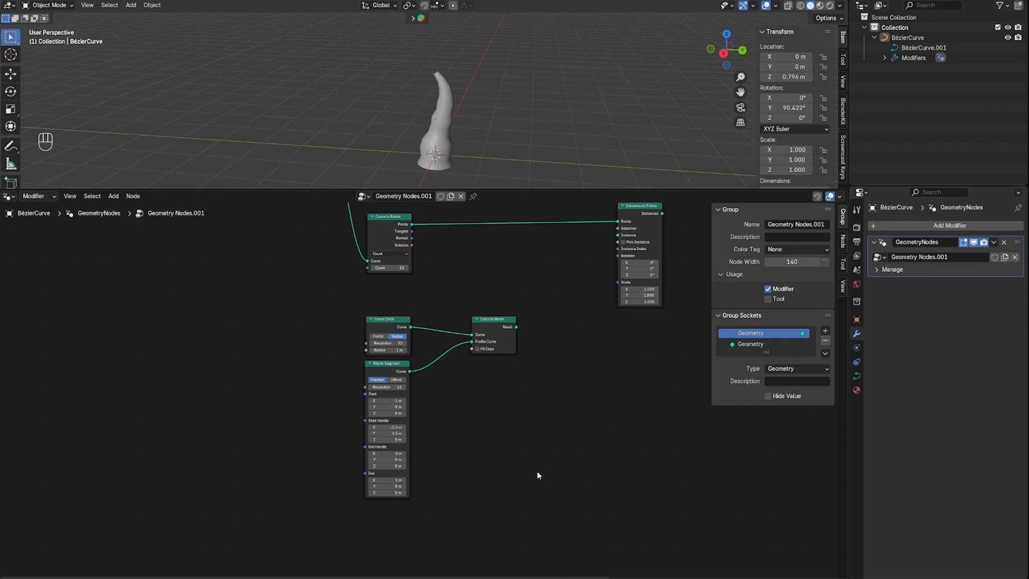
Add a Cone mesh primitive node below the Bézier Segment node
scroll(421, 522, "down", 1)
middle_click_drag(421, 523, 413, 460)
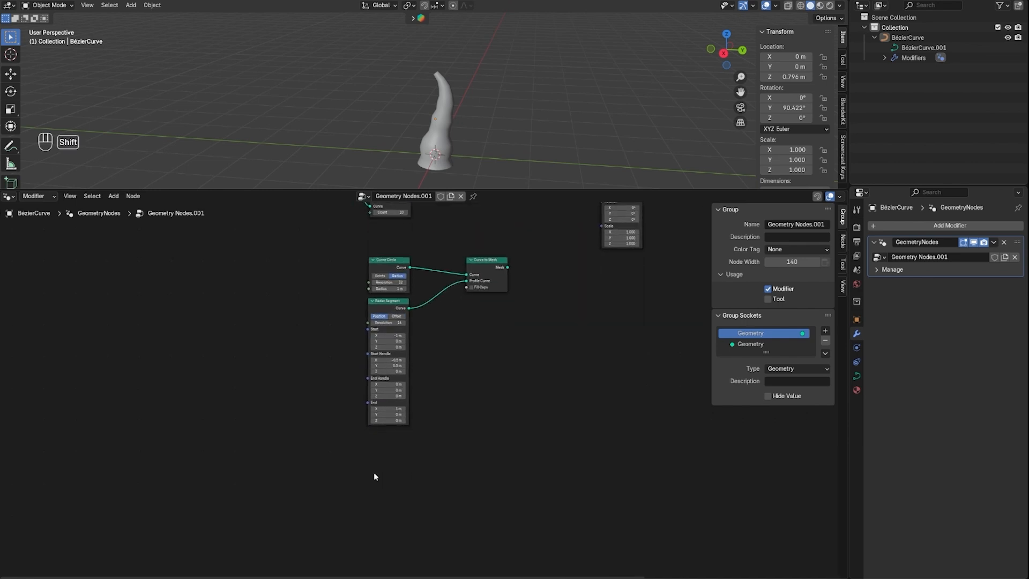
key("shift+a")
type("cone")
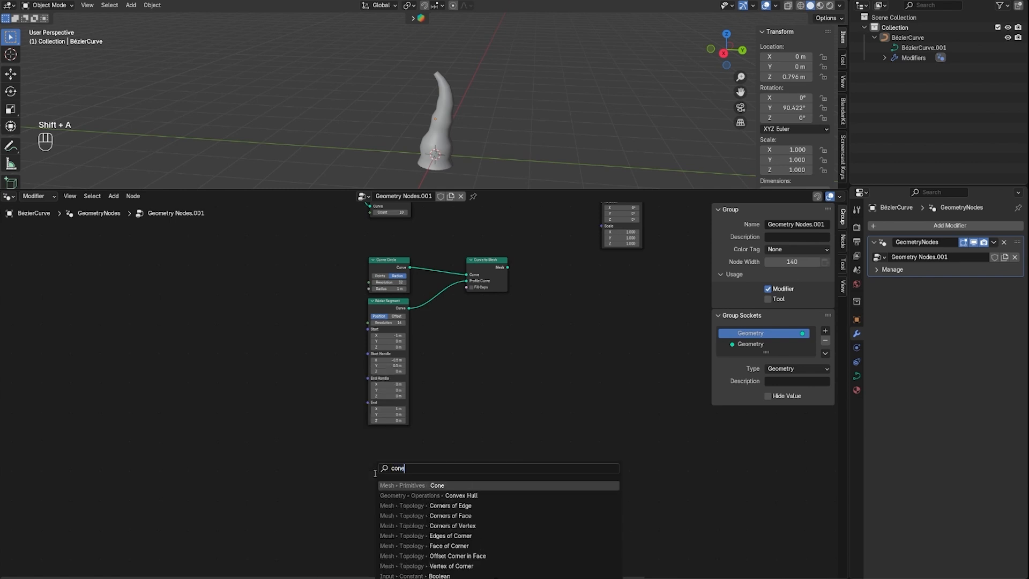
key("Return")
left_click(371, 448)
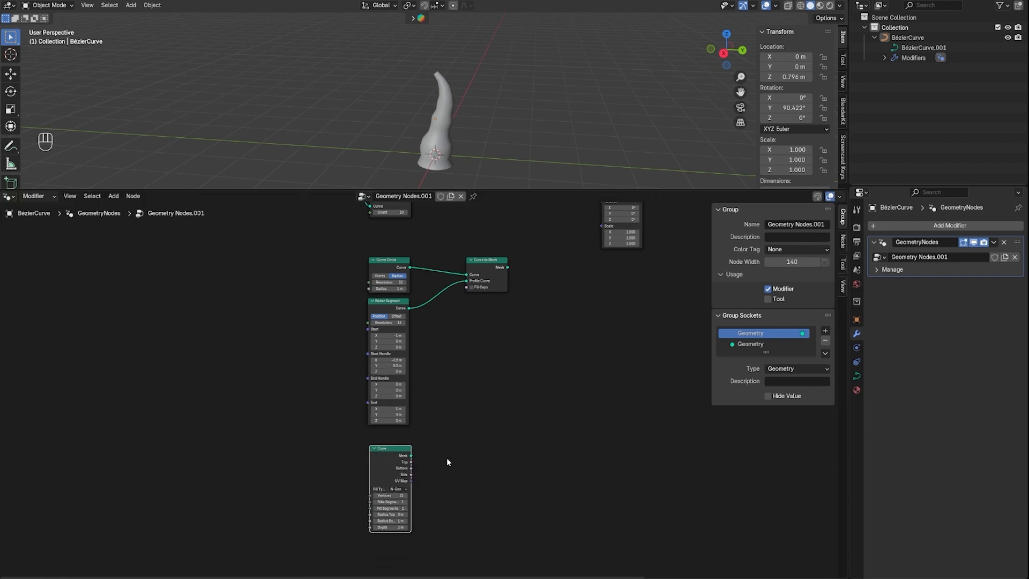
Add a Delete Geometry node fed by the Cone's Mesh output
left_click_drag(411, 455, 450, 438)
type("delete")
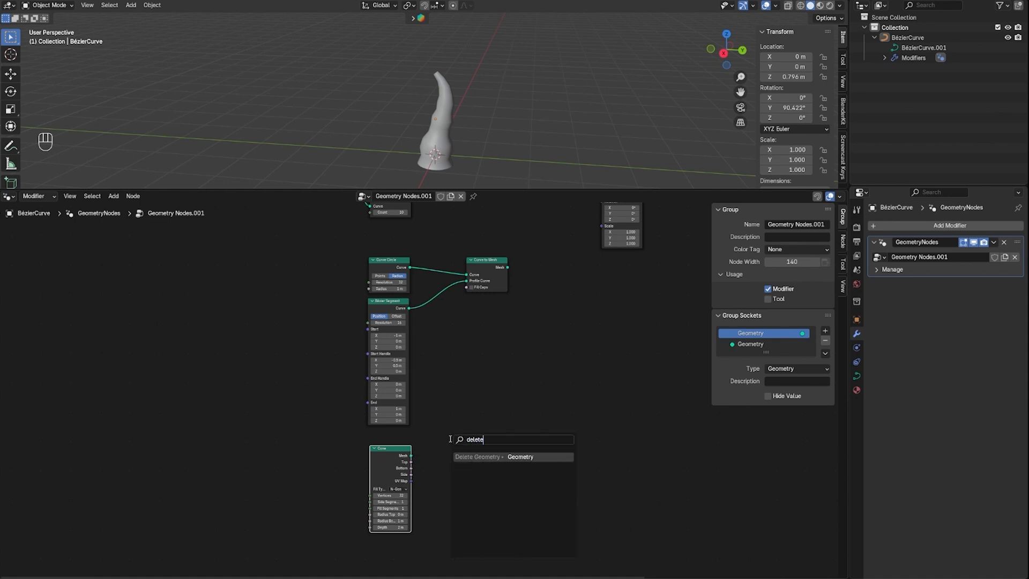
key("Return")
left_click(465, 439)
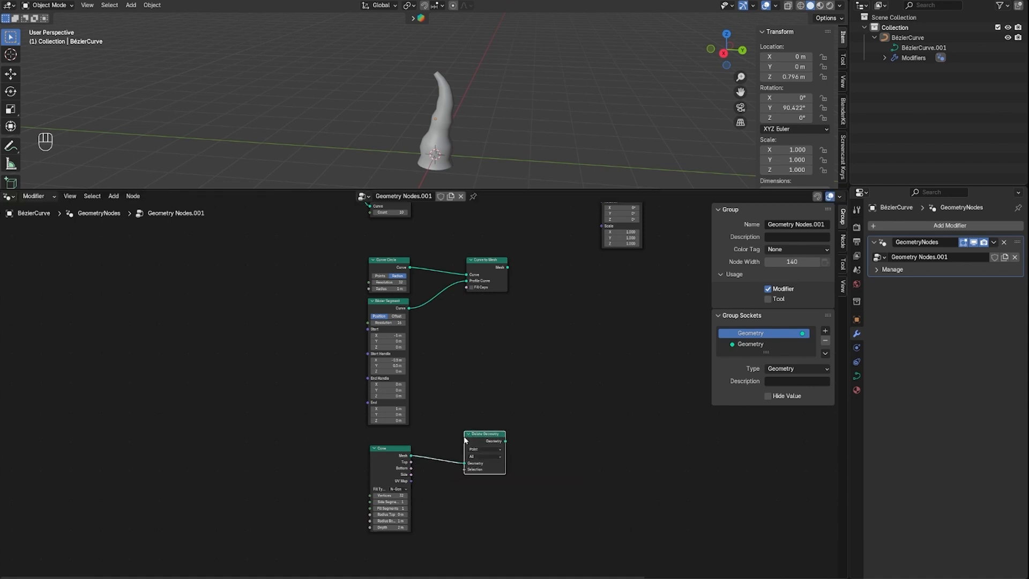
Set Delete Geometry to the Face domain and connect the Cone's Bottom output to its Selection input
scroll(484, 448, "up", 2)
scroll(518, 477, "up", 1)
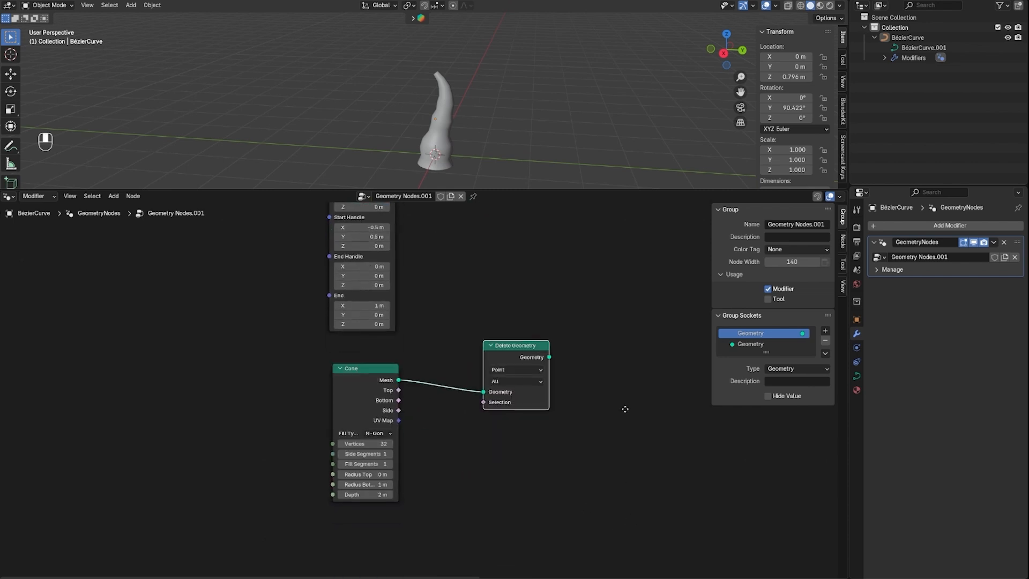
left_click(517, 364)
left_click(509, 408)
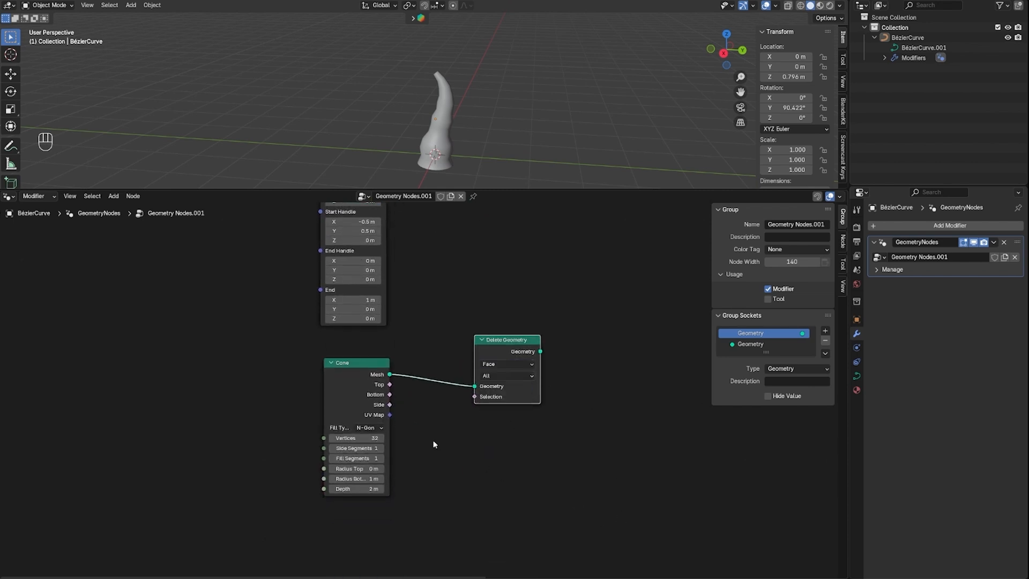
left_click_drag(390, 395, 477, 398)
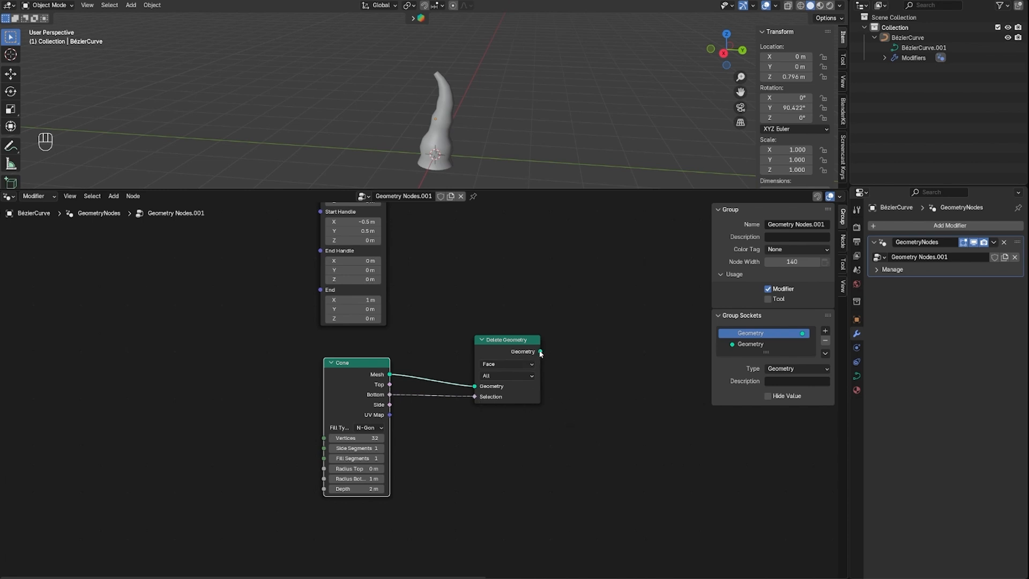
Add a Join Geometry node fed by the Delete Geometry output
left_click_drag(540, 351, 650, 366)
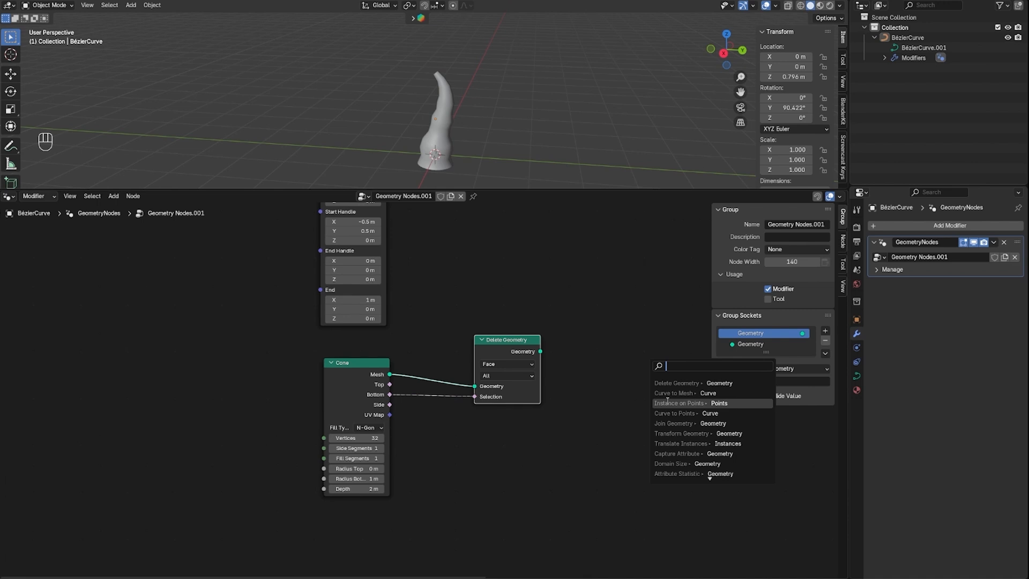
type("joi")
key("Return")
left_click(633, 355)
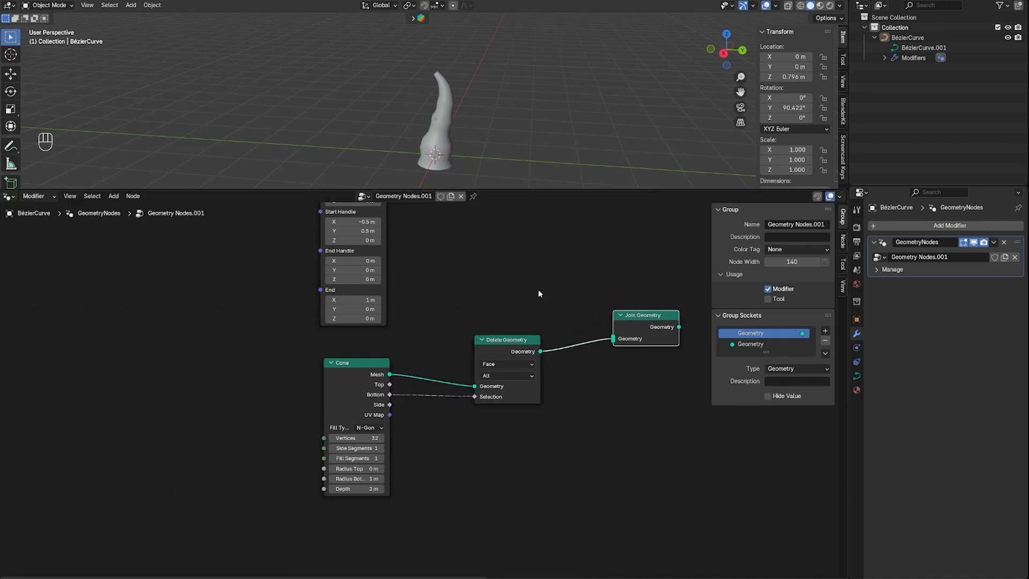
Connect the lower Curve to Mesh output into the new Join Geometry, and its result into the Instance input of Instance on Points
scroll(542, 289, "down", 3)
middle_click_drag(551, 278, 450, 416)
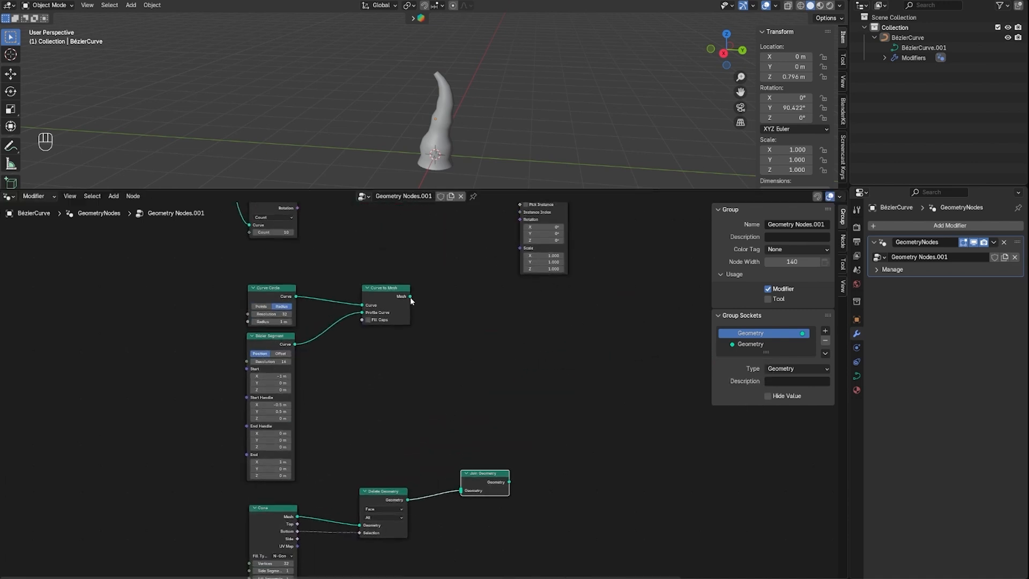
left_click_drag(409, 297, 499, 237)
scroll(583, 374, "down", 1)
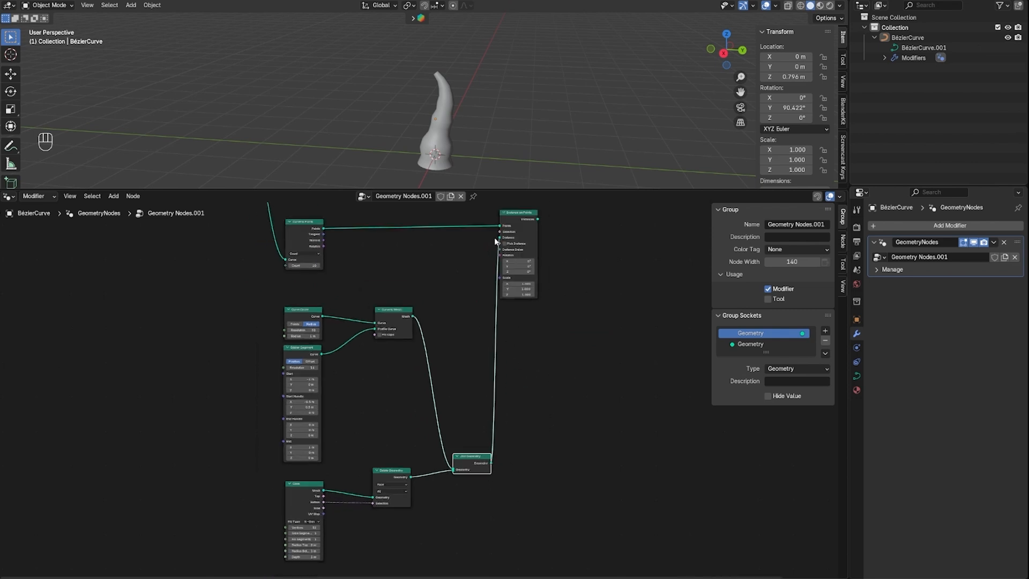
Connect the Instances output of Instance on Points to the Join Geometry node before the Group Output
middle_click_drag(666, 264, 468, 417)
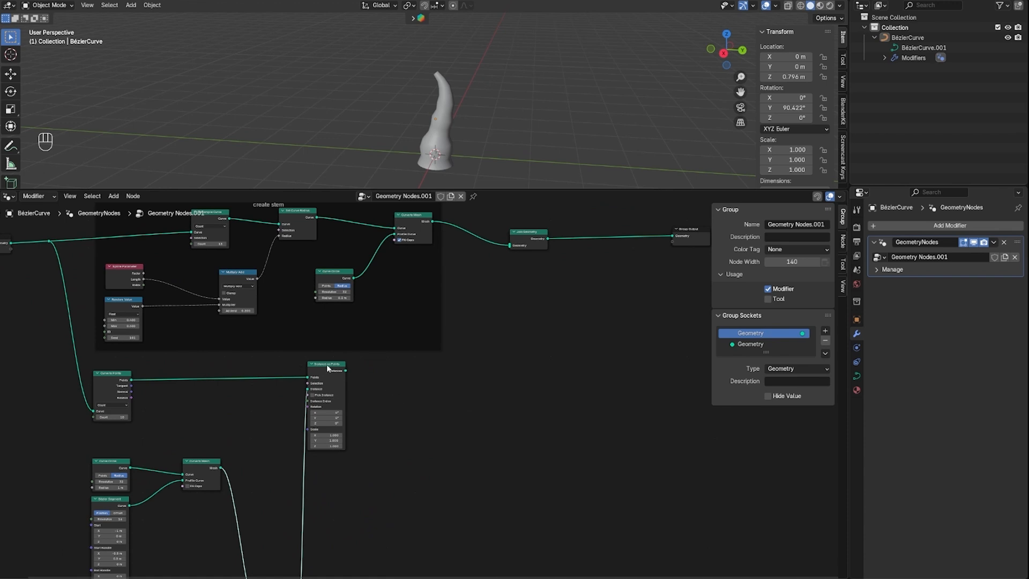
scroll(326, 364, "up", 4)
scroll(498, 381, "down", 4)
middle_click_drag(498, 381, 458, 401)
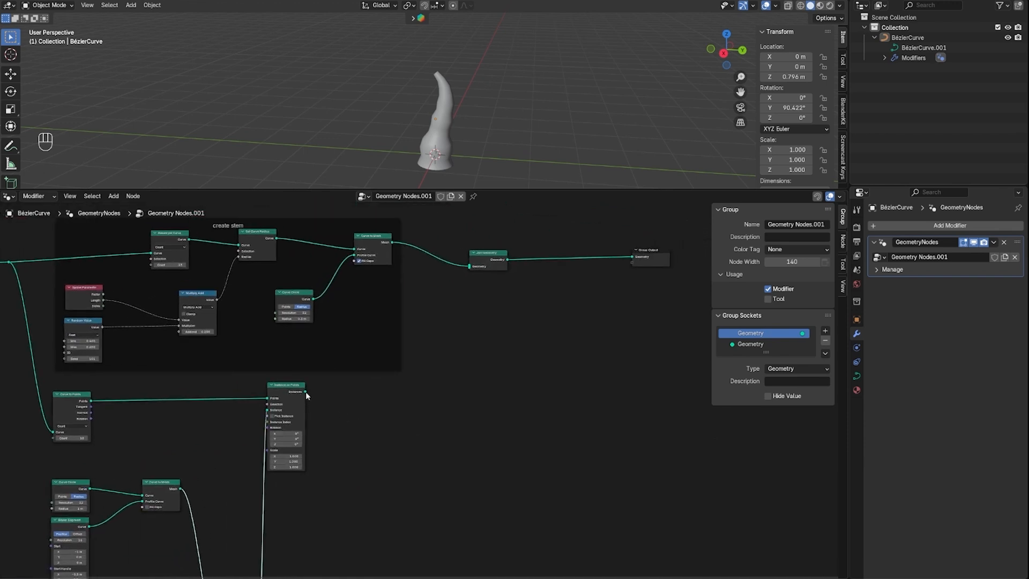
left_click_drag(305, 391, 470, 266)
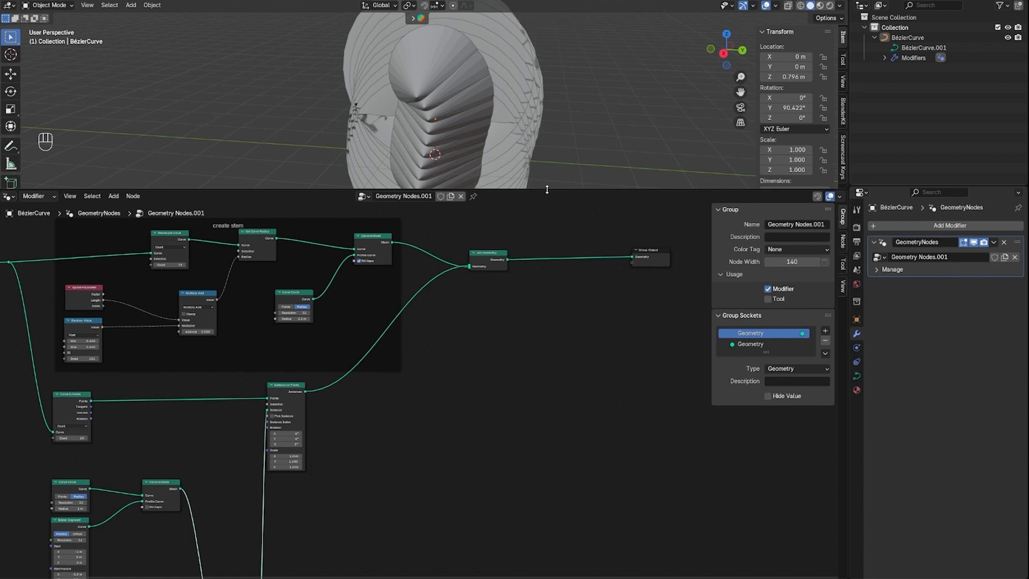
Enlarge the 3D viewport area above the node editor and view the instanced geometry from another angle
left_click_drag(547, 190, 549, 352)
mouse_move(606, 244)
middle_mouse_down()
mouse_move(487, 224)
mouse_move(363, 260)
mouse_move(596, 239)
middle_mouse_up()
scroll(492, 377, "down", 1)
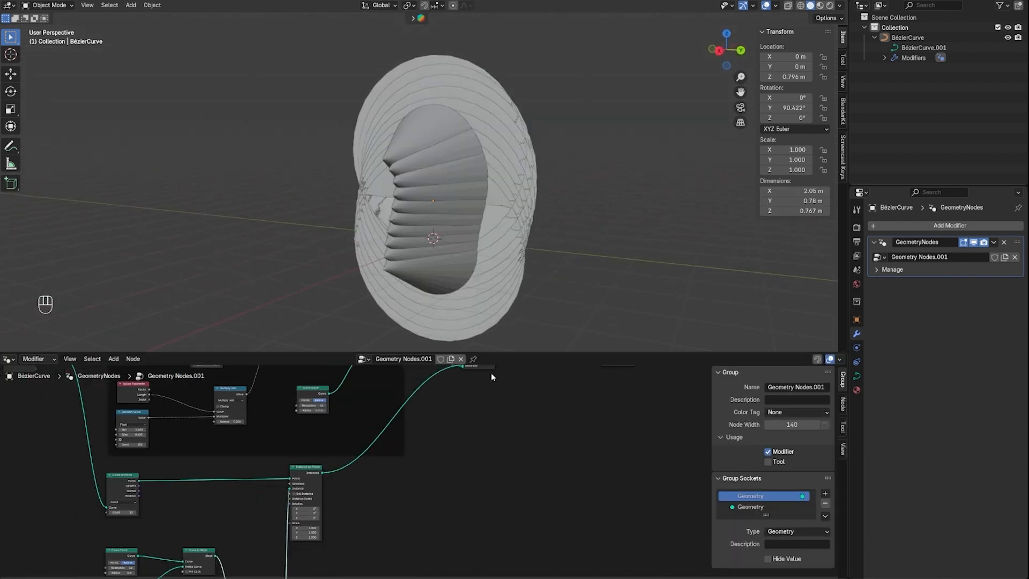
left_click_drag(525, 353, 525, 278)
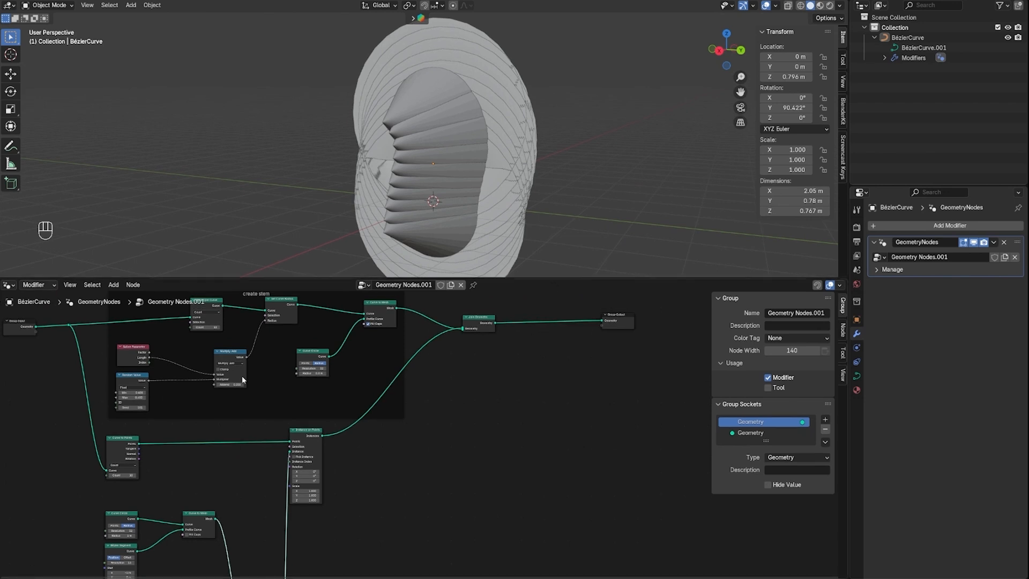
Set the Count of the Curve to Points node to 1
middle_click_drag(210, 465, 567, 462)
scroll(541, 433, "up", 10)
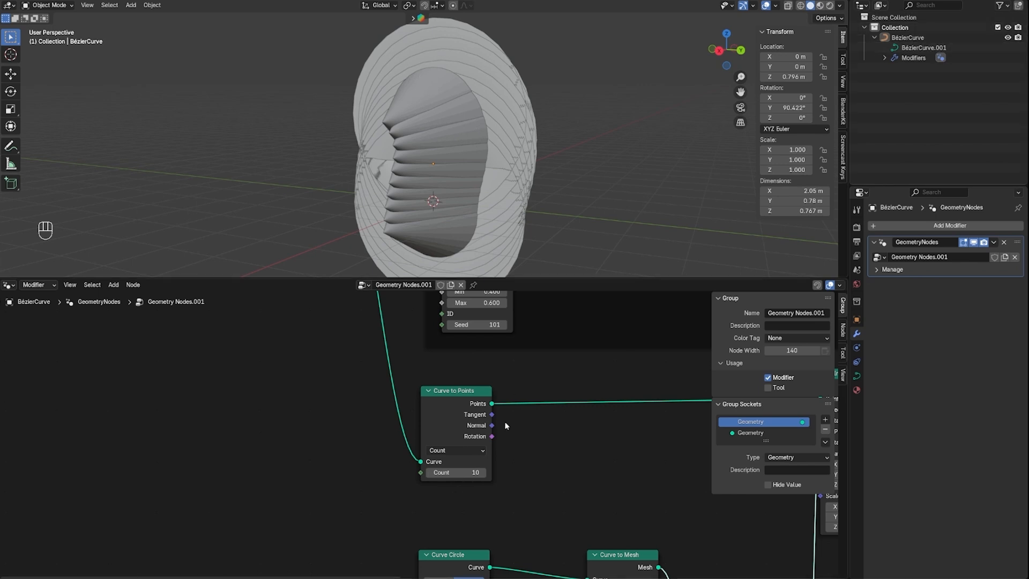
left_click(476, 472)
type("1")
key("Return")
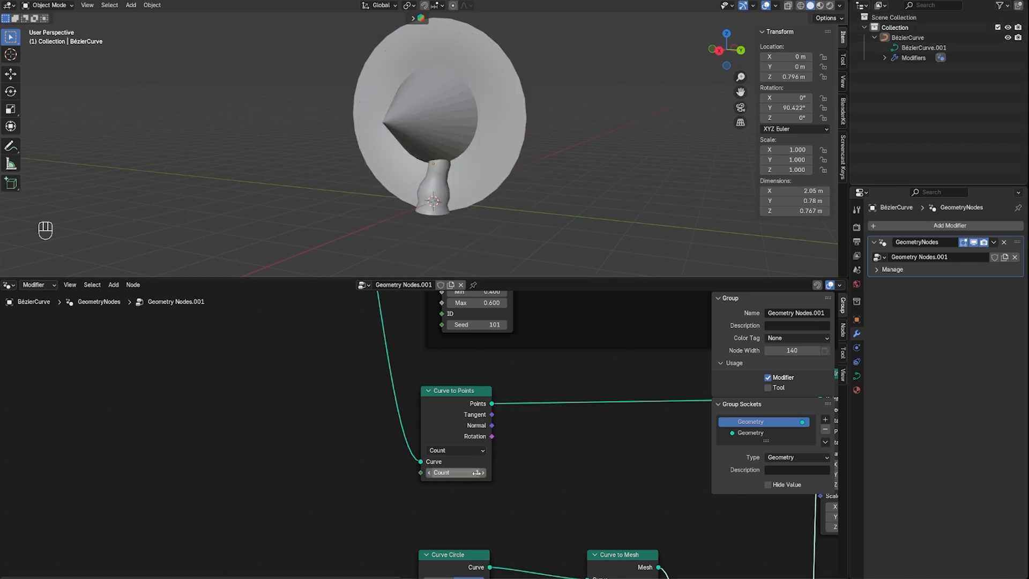
View the cap from the side and set the Bézier Segment's Resolution to 32
right_click(588, 162)
key("Escape")
middle_click_drag(589, 155, 621, 144)
scroll(545, 463, "down", 2)
middle_click_drag(545, 463, 499, 550)
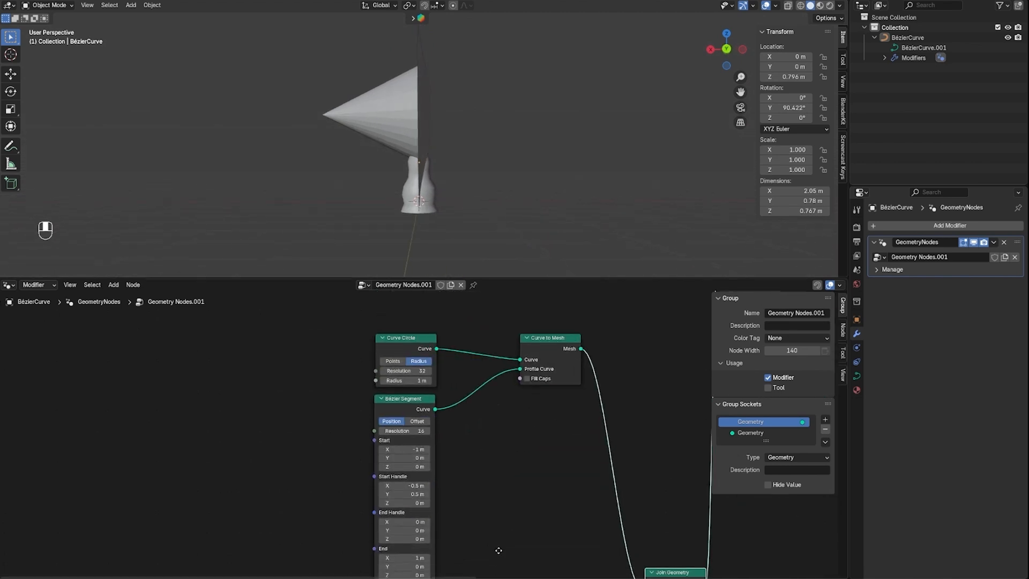
middle_click_drag(465, 510, 511, 435)
scroll(453, 414, "up", 7)
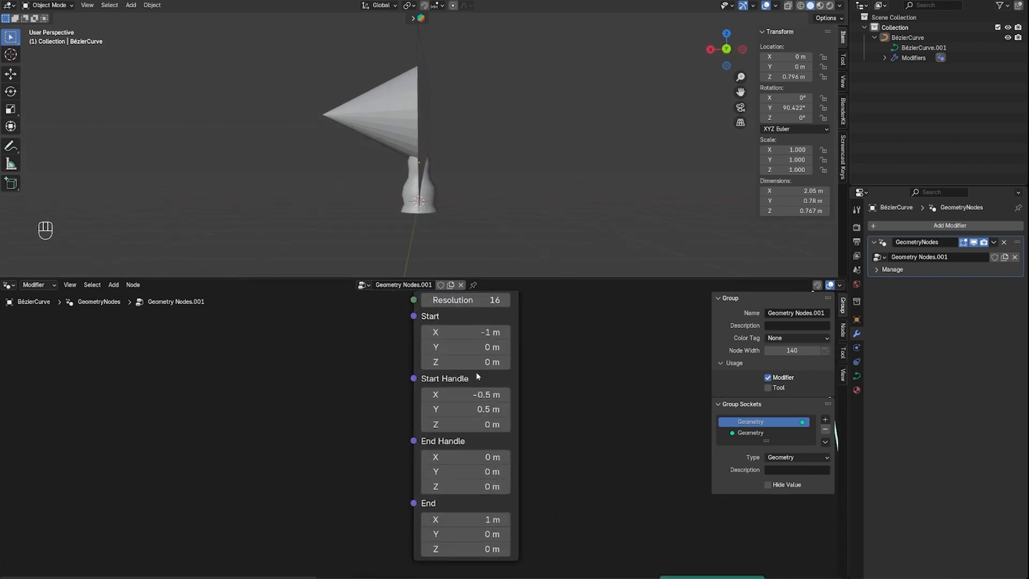
middle_click_drag(644, 358, 630, 378)
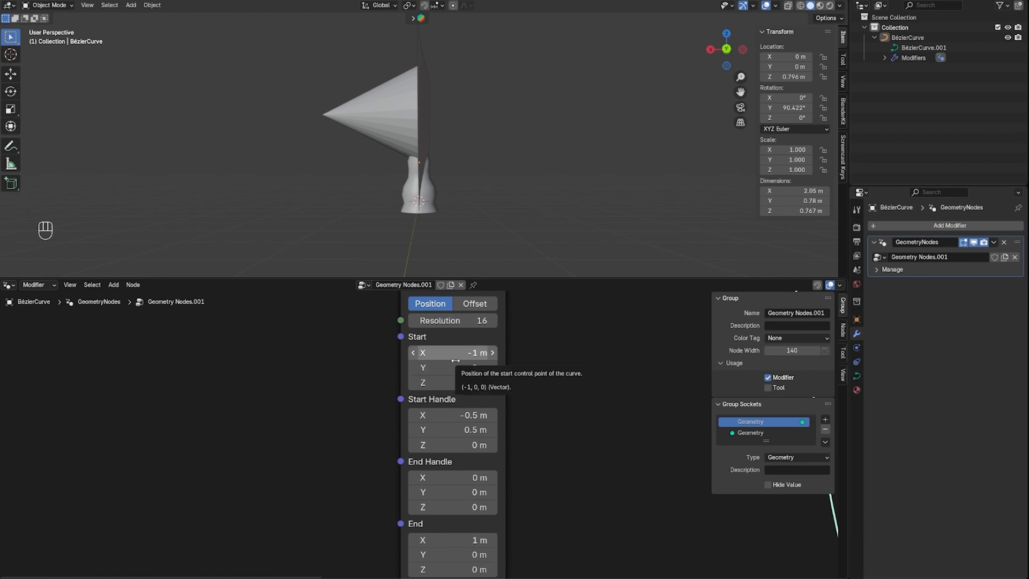
left_click(468, 320)
key("BackSpace")
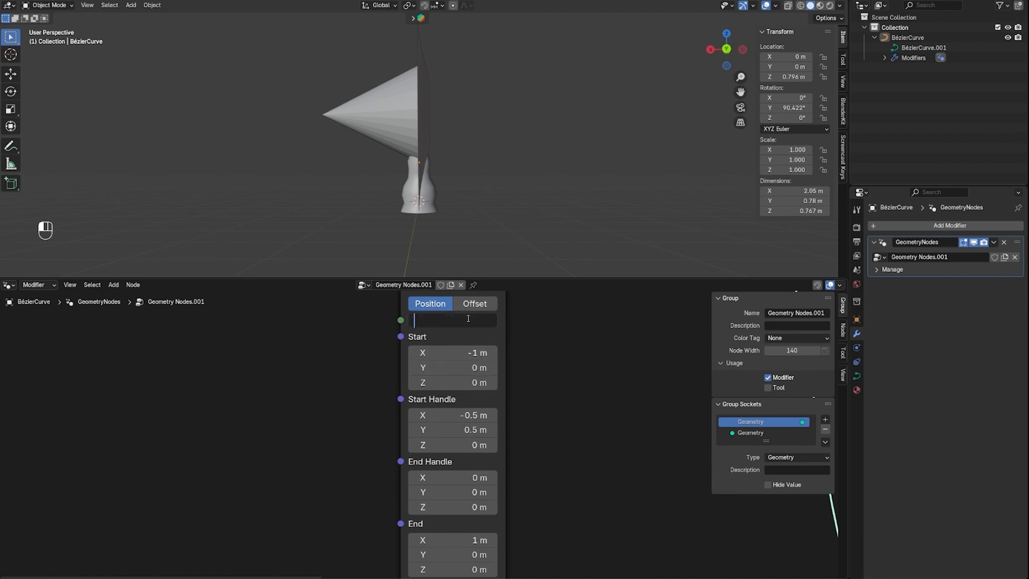
type("32")
key("Return")
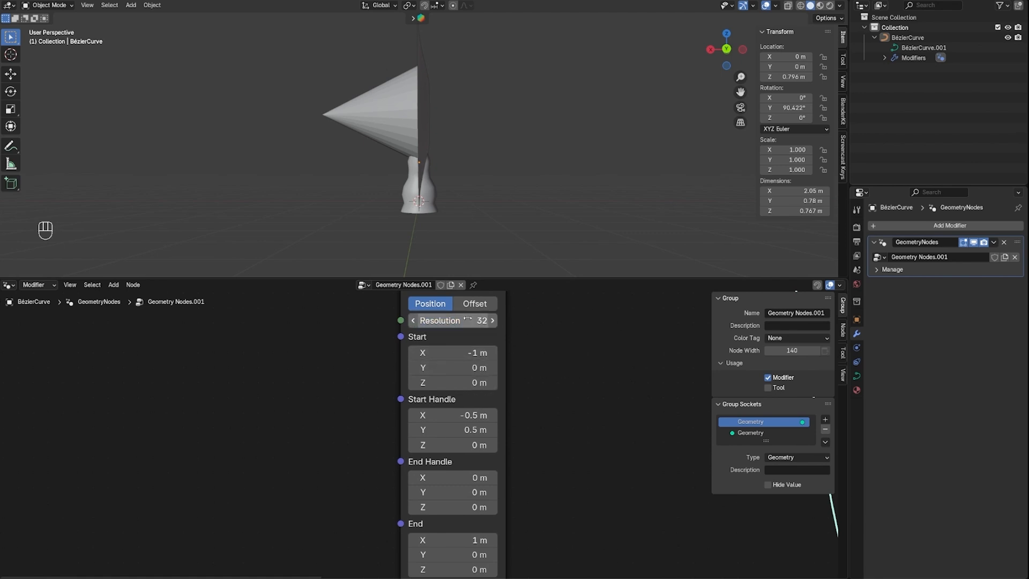
Set the Y value of the Bézier Segment's Start position to -0.4 m
left_click(476, 370)
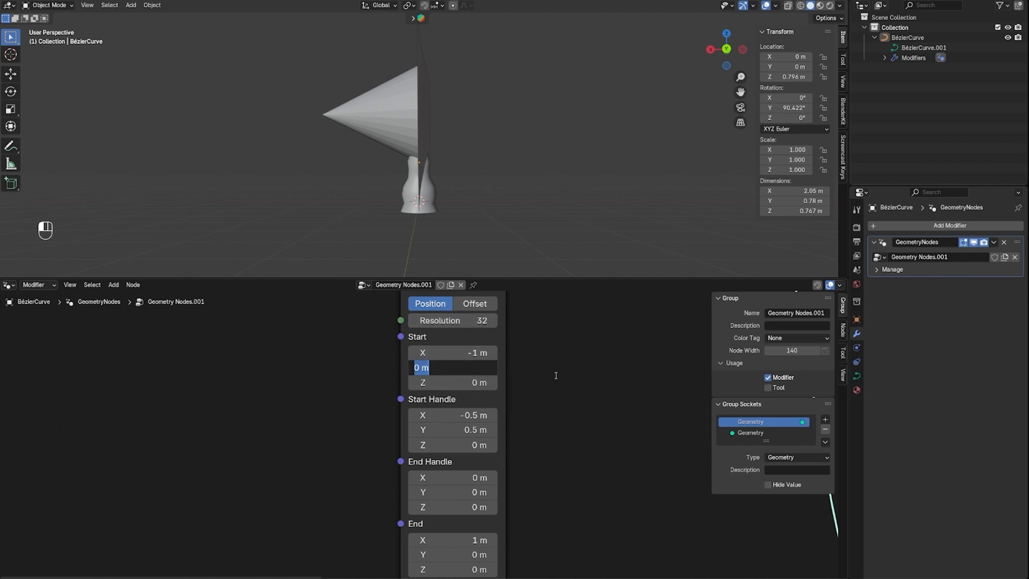
key("BackSpace")
type("-0.4")
key("Return")
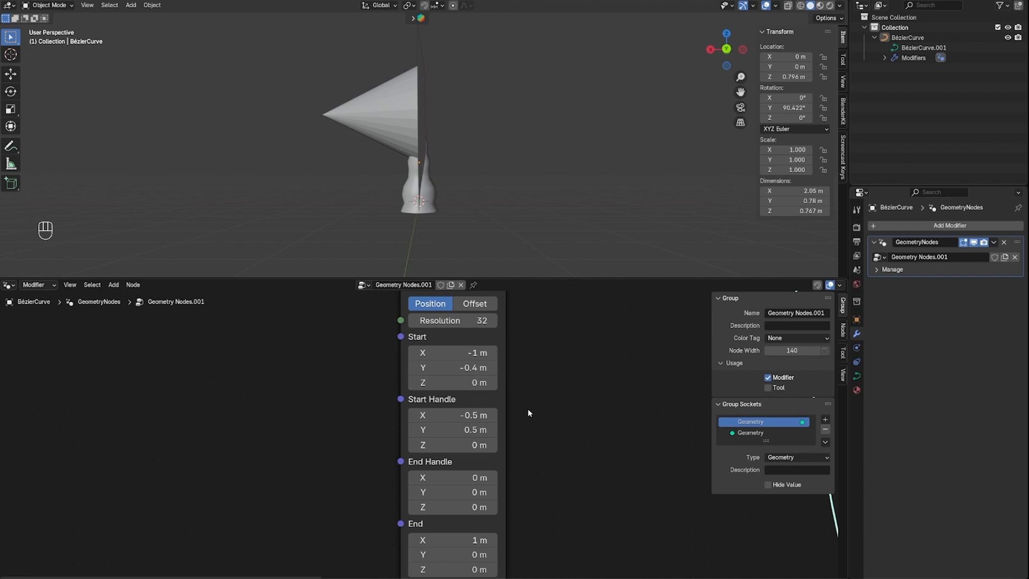
Set the Bézier Segment's Start Handle to 0.3 m on X and -0.1 m on Y
scroll(528, 388, "down", 3, "shift")
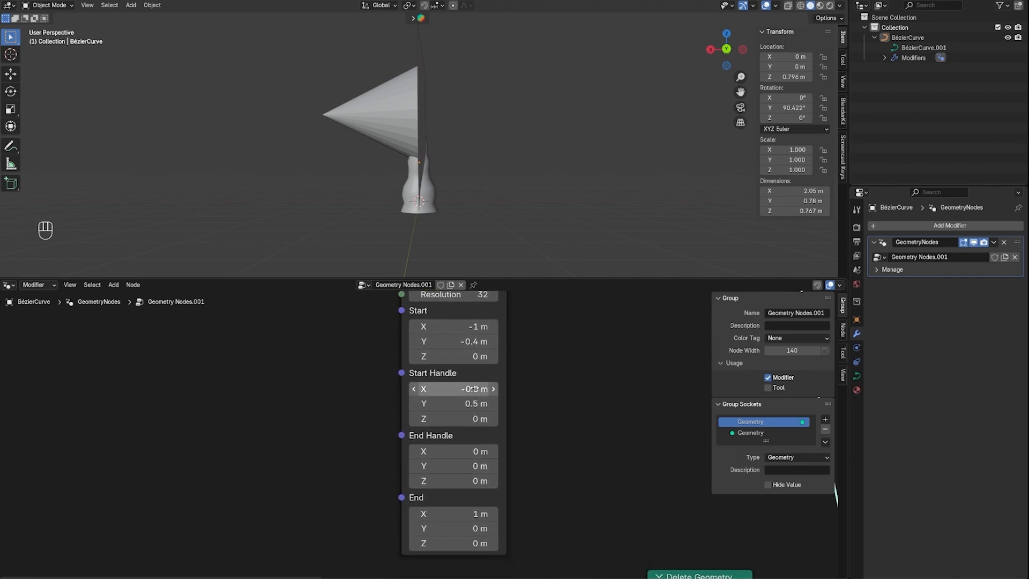
left_click(496, 388)
key("BackSpace")
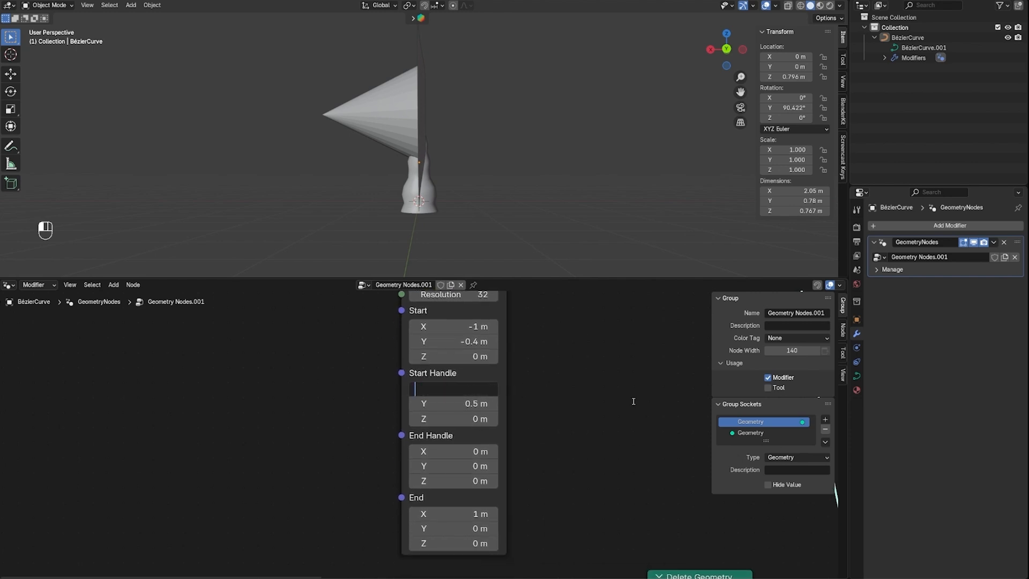
type("0.3")
key("Return")
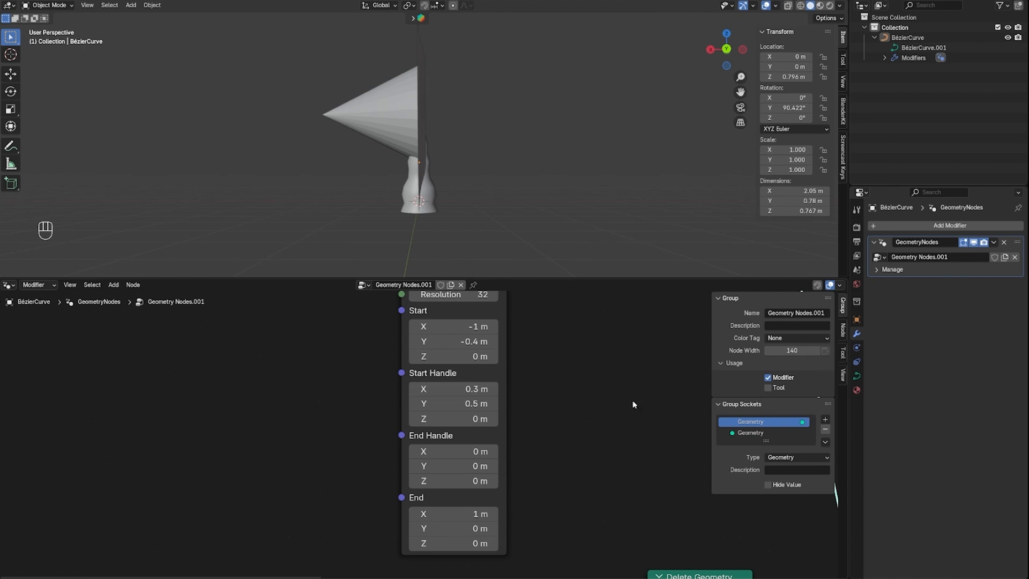
left_click(442, 404)
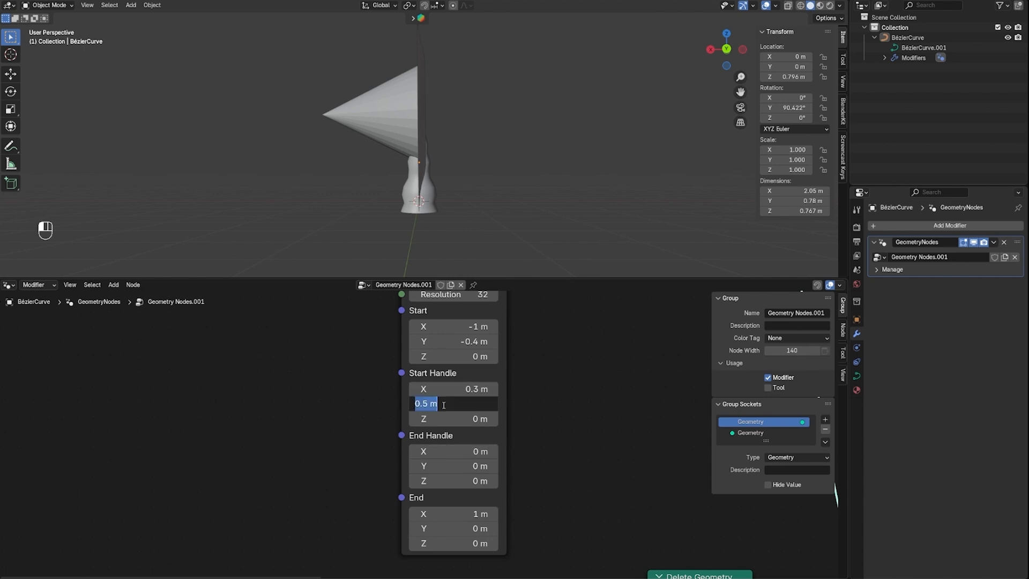
type("-0.1")
key("Return")
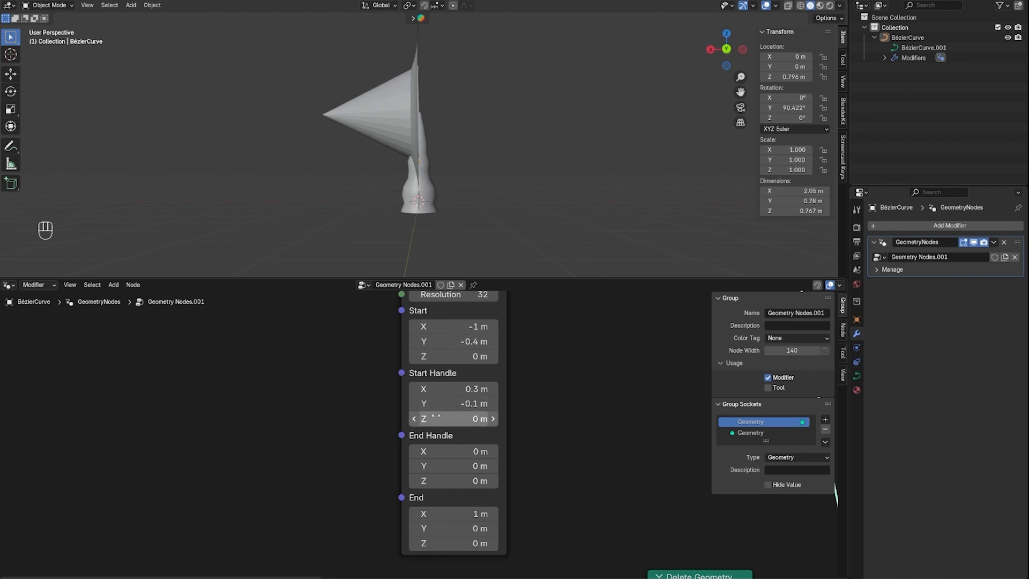
Set the Bézier Segment's Start Handle Z to 0.4 m and its End position X to 0 m
left_click(461, 418)
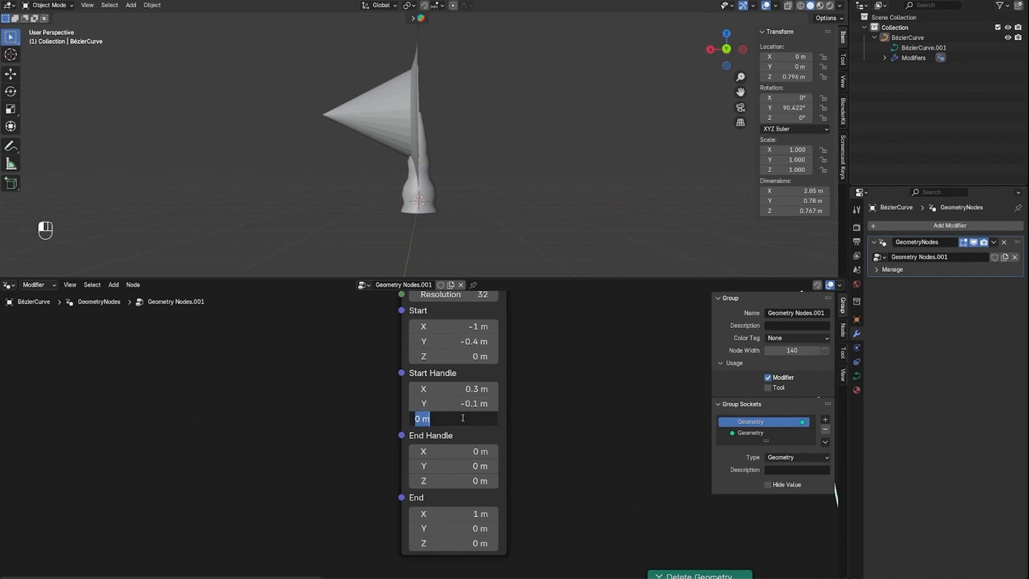
type("0.4")
key("Escape")
left_click(463, 417)
type("0.4")
key("Return")
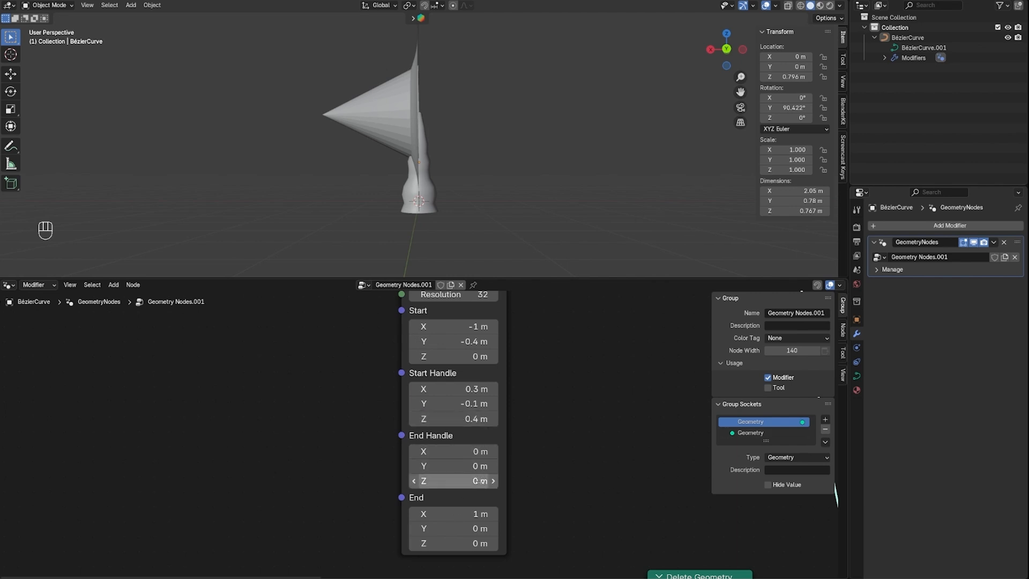
left_click(471, 514)
type("0")
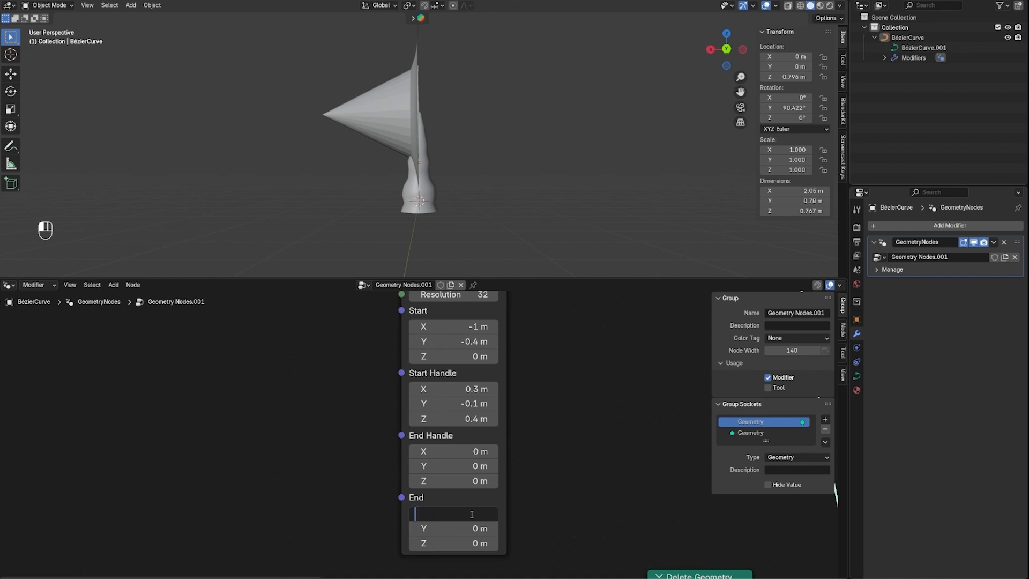
key("Return")
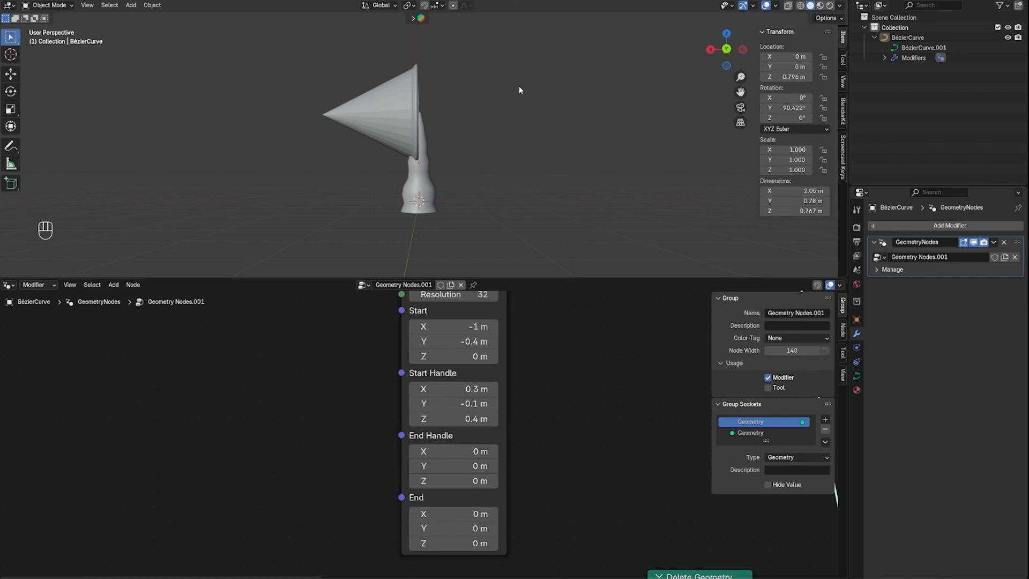
Set the Vertices of the Cone node to 64
mouse_move(473, 110)
middle_mouse_down()
mouse_move(419, 120)
mouse_move(462, 140)
mouse_move(437, 117)
mouse_move(364, 145)
mouse_move(446, 171)
mouse_move(472, 124)
mouse_move(406, 117)
mouse_move(478, 122)
mouse_move(467, 117)
middle_mouse_up()
scroll(571, 384, "down", 1)
middle_click_drag(560, 418, 602, 418)
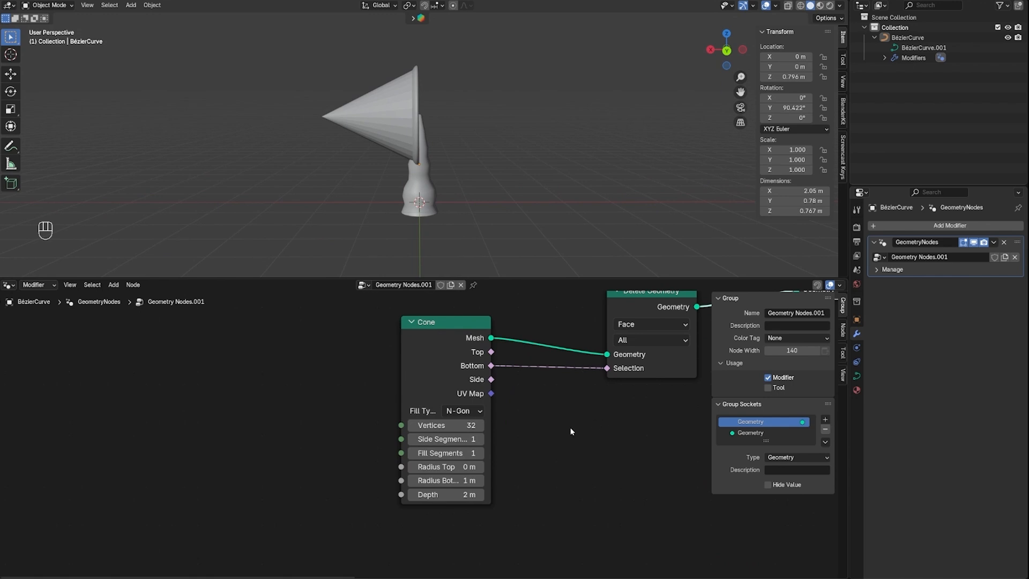
left_click(457, 427)
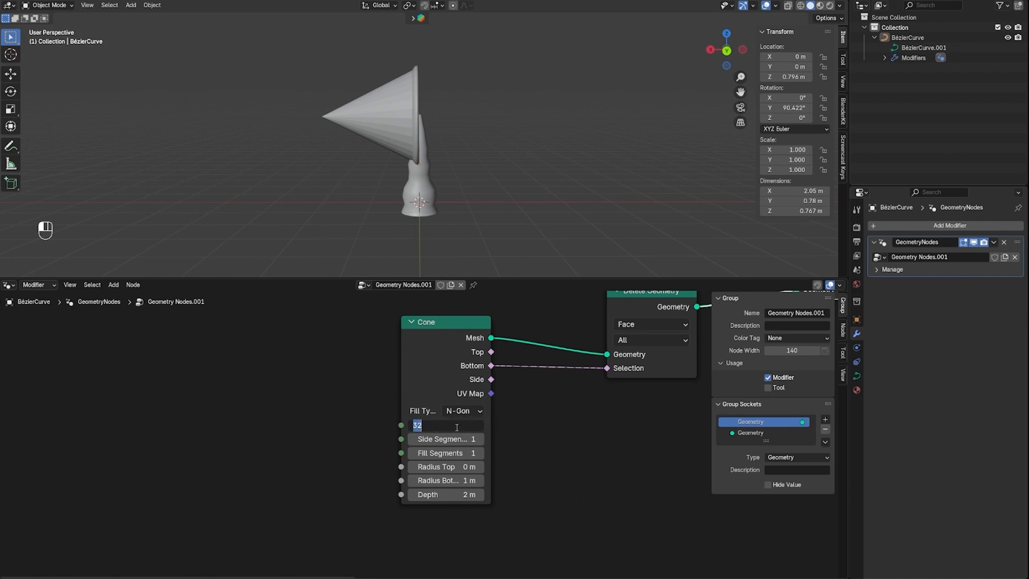
key("BackSpace")
type("64")
key("Return")
Set the Cone node's Side Segments to 10 and its Fill Segments to 4
middle_click_drag(398, 104, 368, 339)
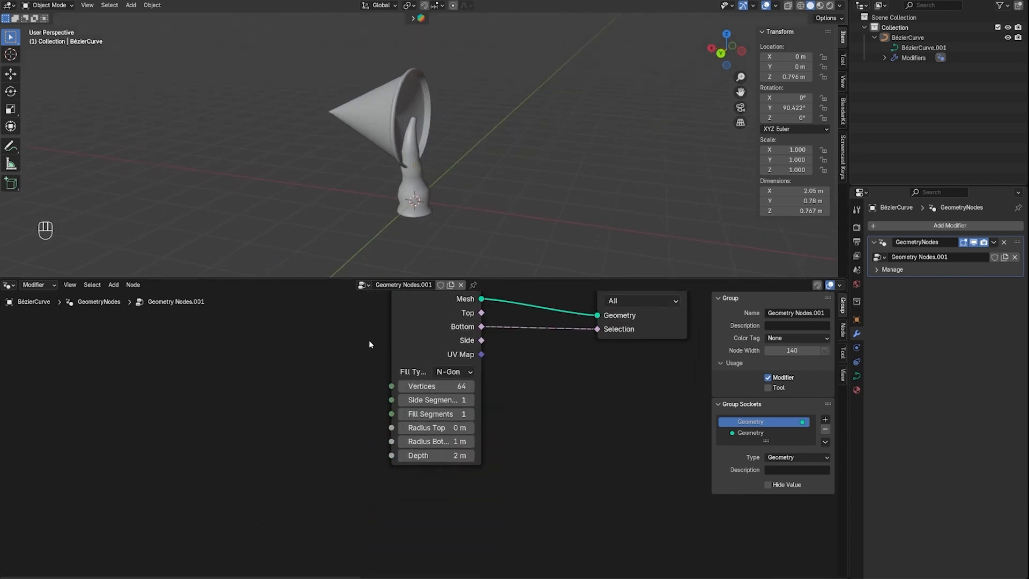
left_click(437, 400)
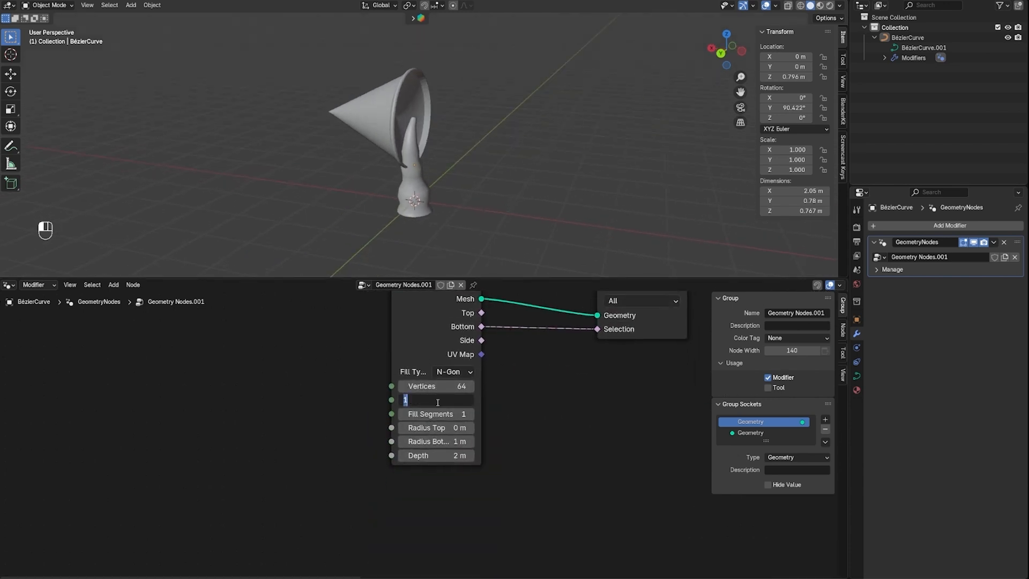
type("10")
key("Return")
left_click(465, 413)
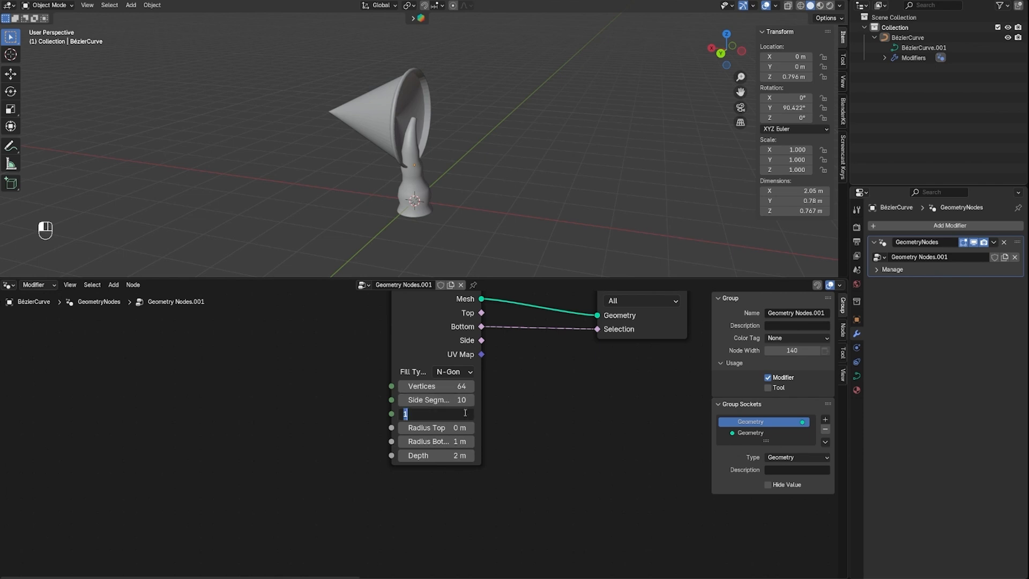
type("1")
key("Return")
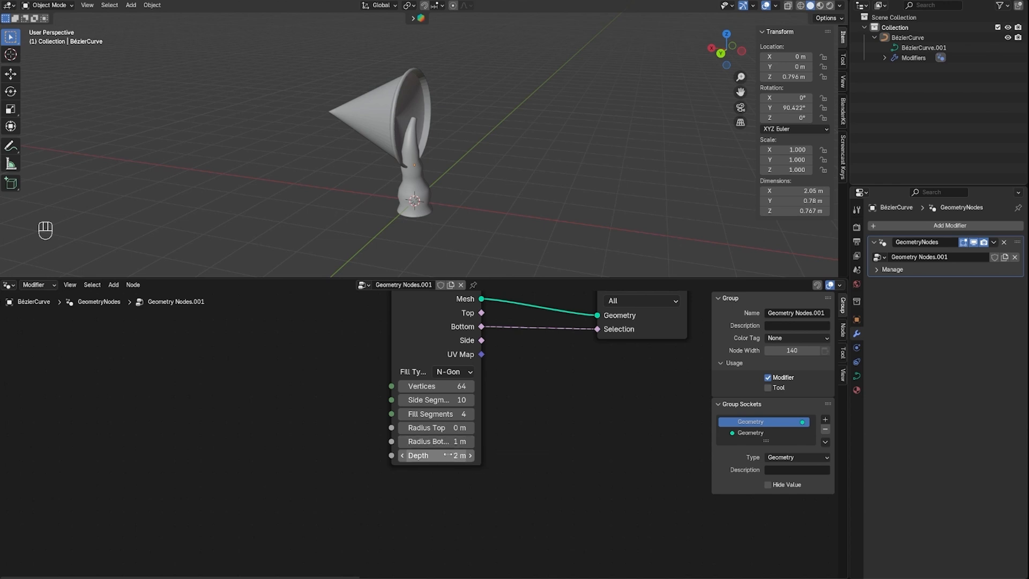
Set the Depth of the Cone node to 0.3 m
left_click(443, 455)
type("0.3")
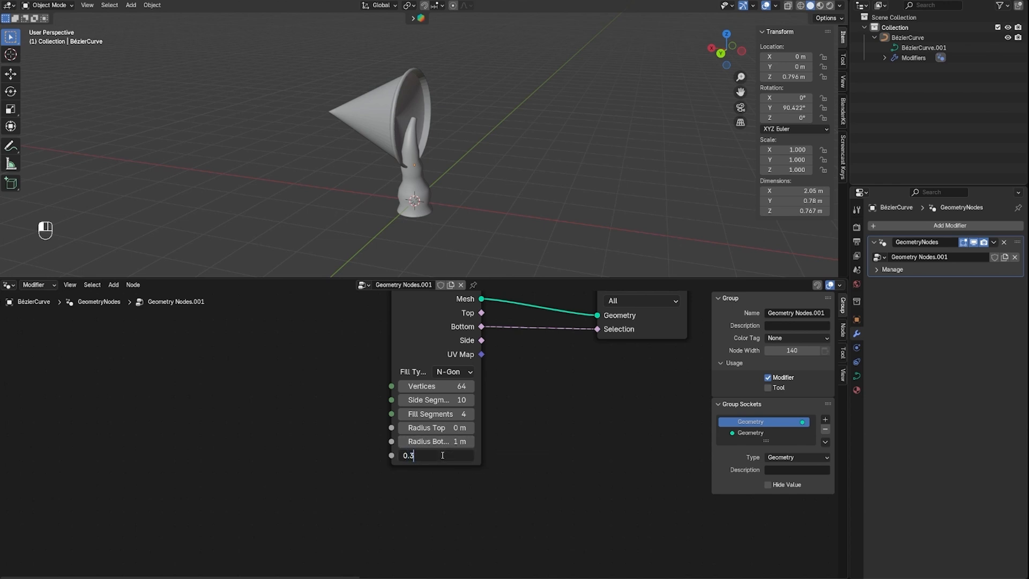
key("Return")
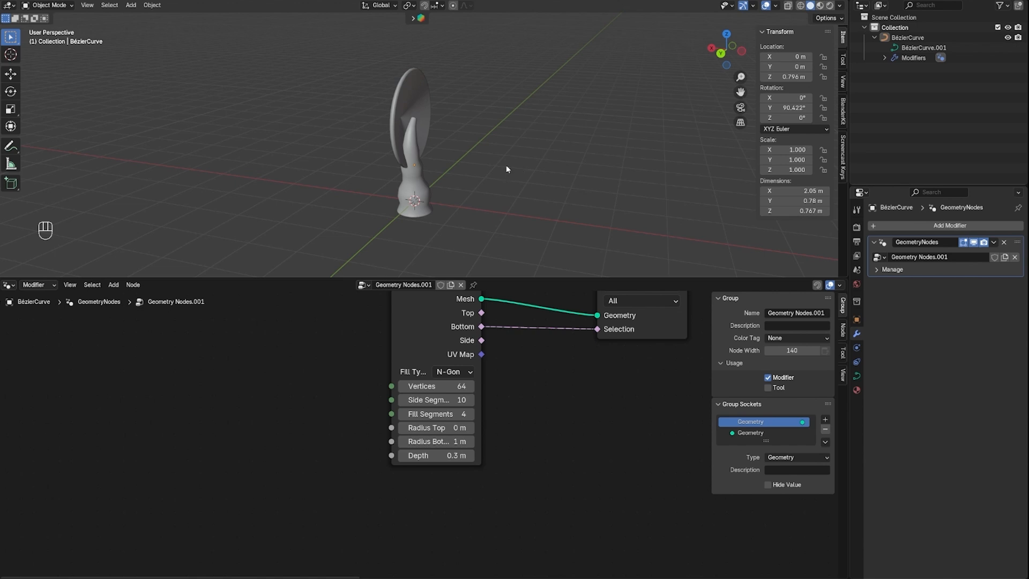
Examine the cap's underside and how it sits against the stem tip, from several angles
middle_click_drag(531, 151, 470, 145)
scroll(449, 128, "up", 3)
scroll(401, 100, "up", 3)
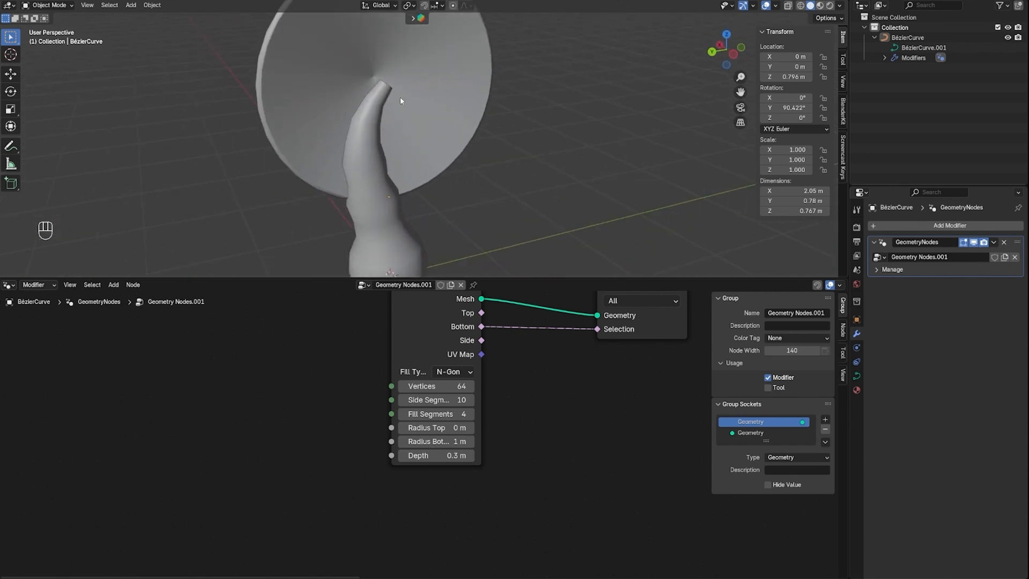
middle_click_drag(348, 49, 394, 107)
middle_click_drag(515, 394, 509, 460)
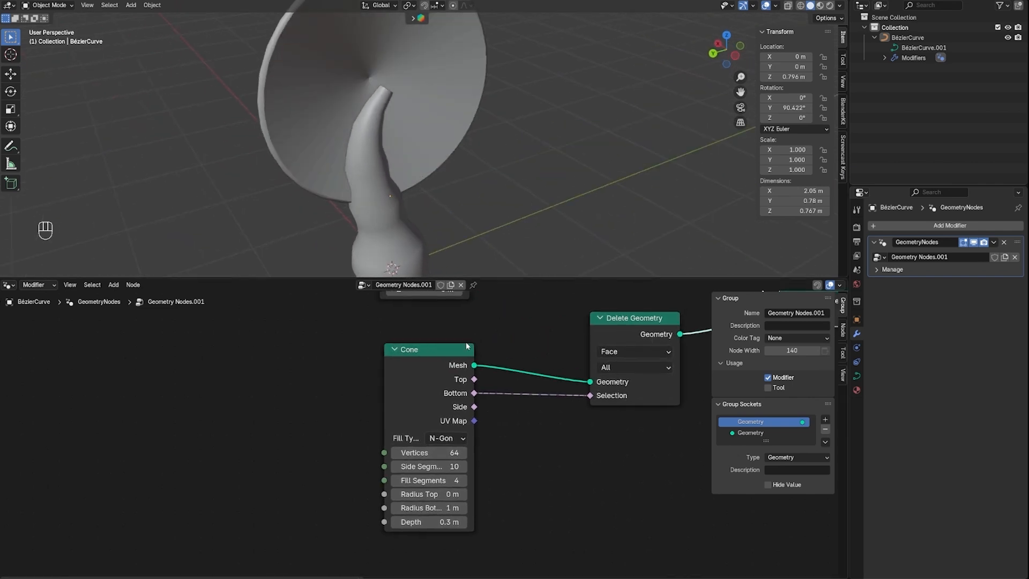
middle_click_drag(412, 78, 455, 60)
scroll(581, 453, "down", 6)
middle_click_drag(593, 466, 419, 475)
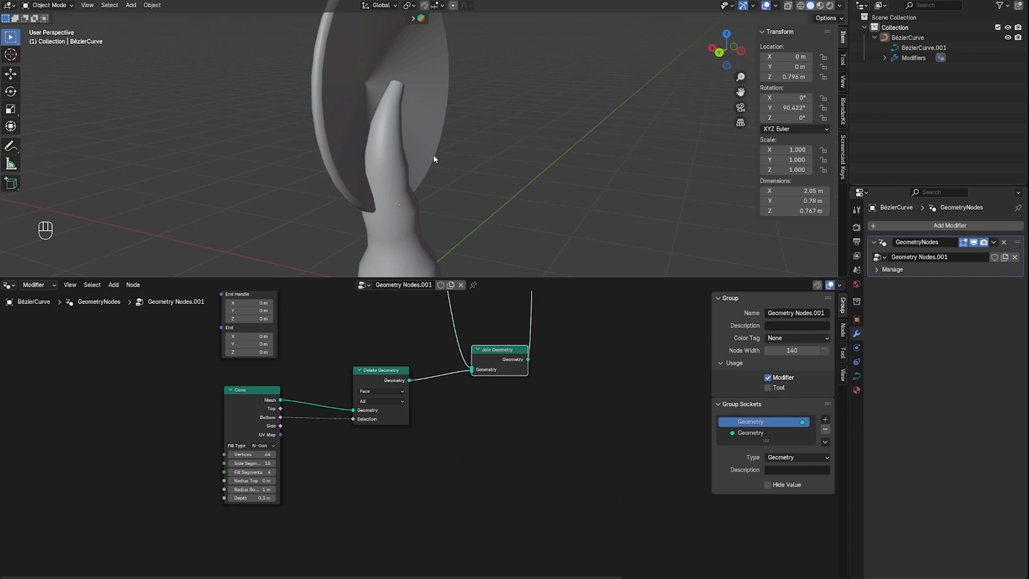
Add an Align Rotation to Vector node fed by the Curve to Points Tangent and link its Rotation output to the Rotation input of Instance on Points
scroll(530, 436, "down", 4)
middle_click_drag(544, 356, 541, 441)
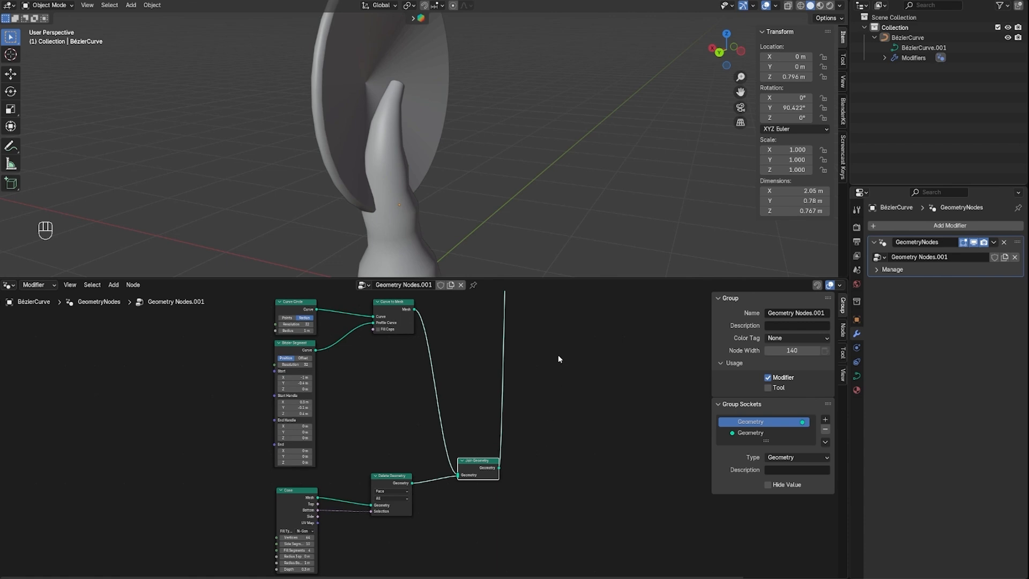
middle_click_drag(559, 359, 596, 501)
scroll(457, 384, "up", 3)
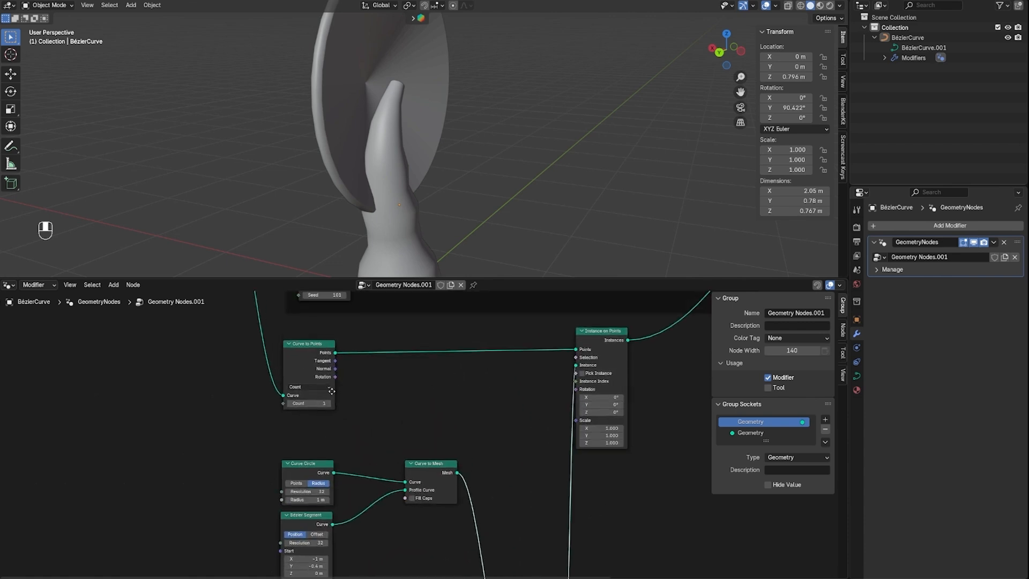
left_click_drag(293, 380, 411, 421)
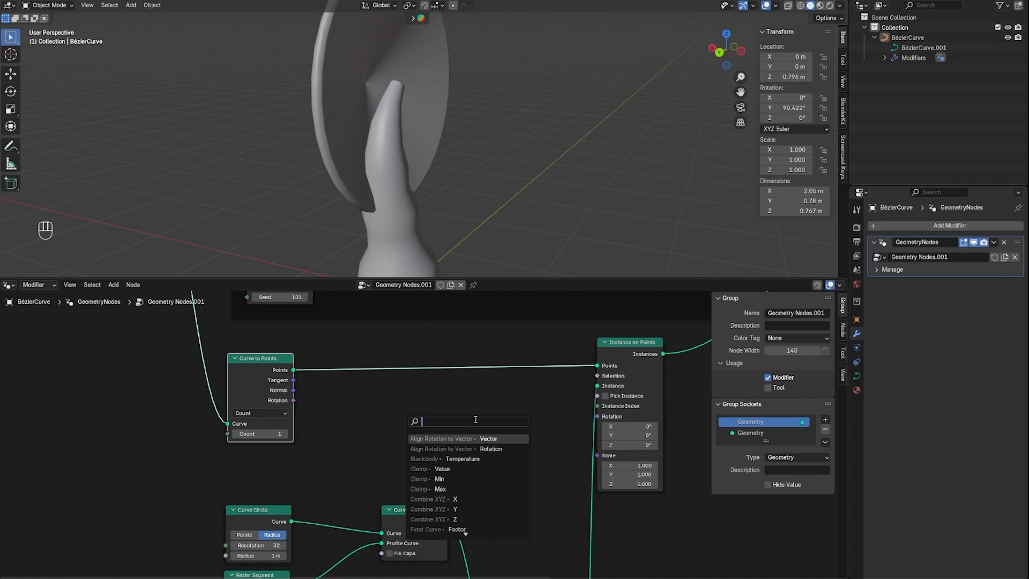
type("align")
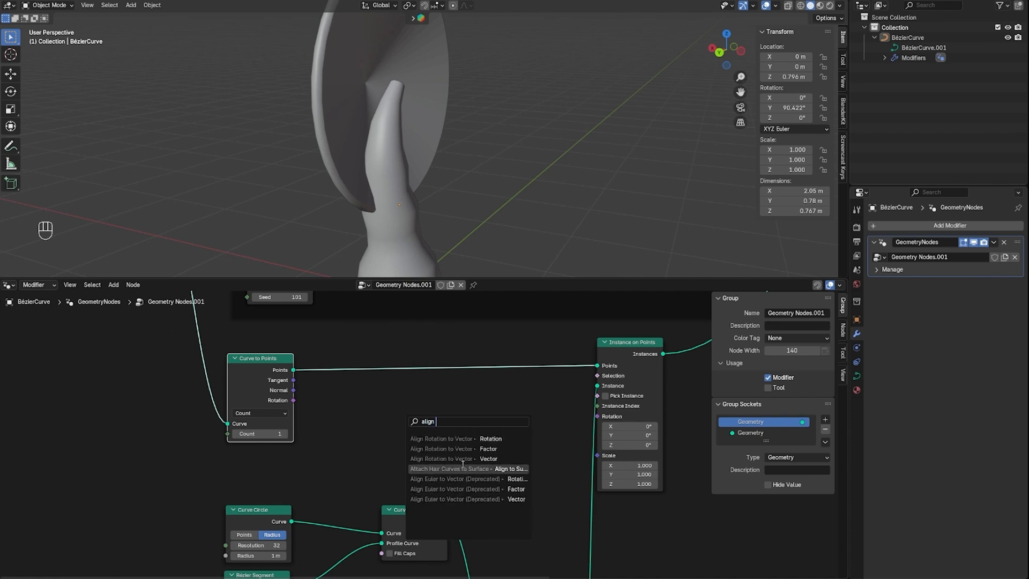
type(" rotation to vector")
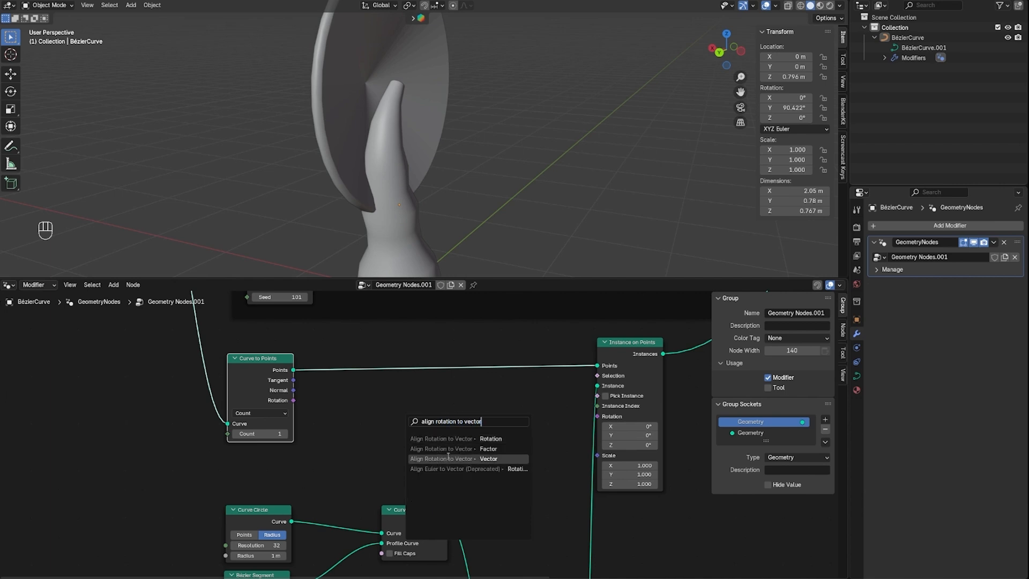
left_click(485, 458)
left_click(471, 439)
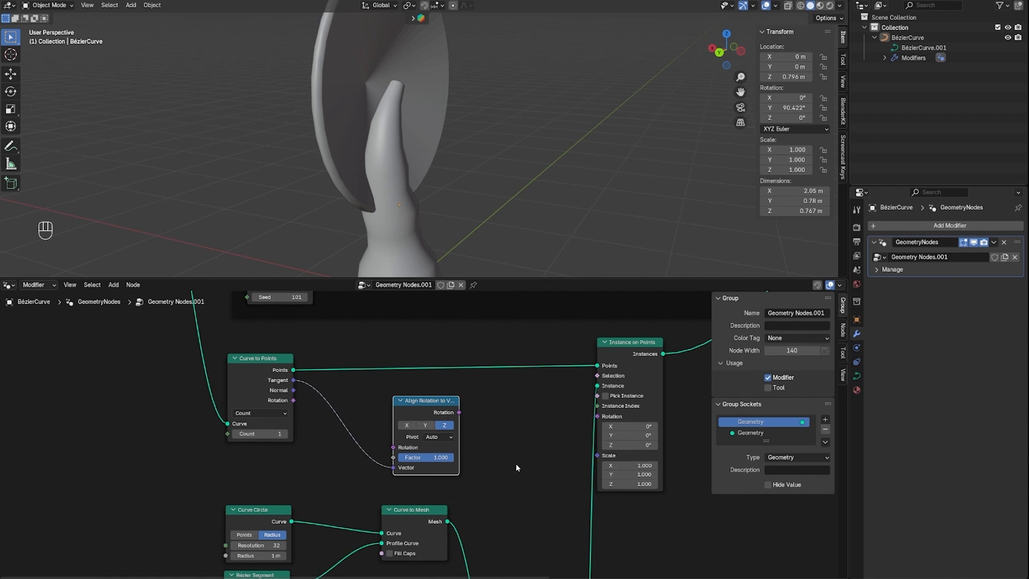
left_click_drag(460, 412, 597, 417)
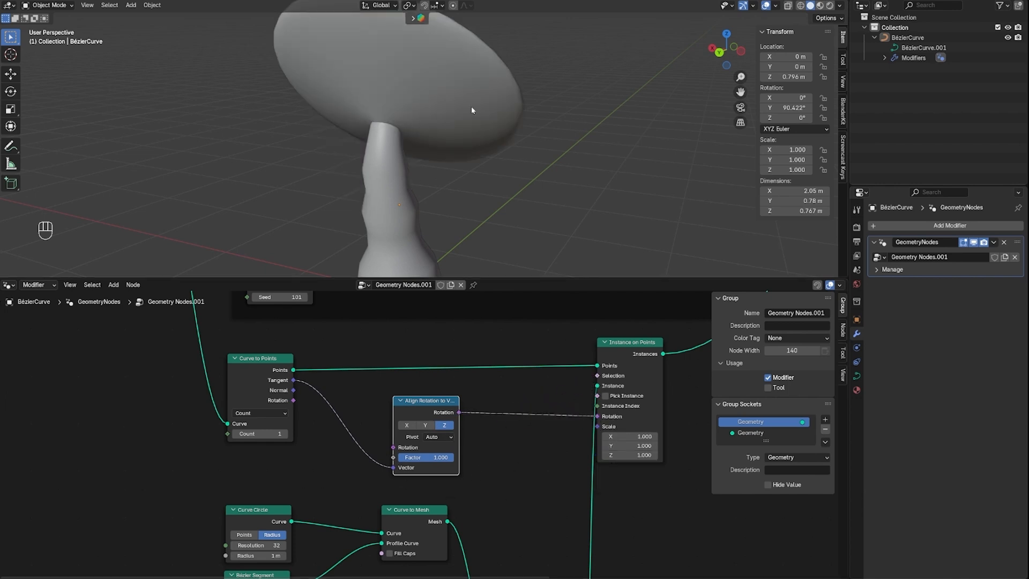
Inspect the cap's orientation on the stem and add a Transform Geometry node beside the Join Geometry node
middle_click_drag(571, 84, 455, 168)
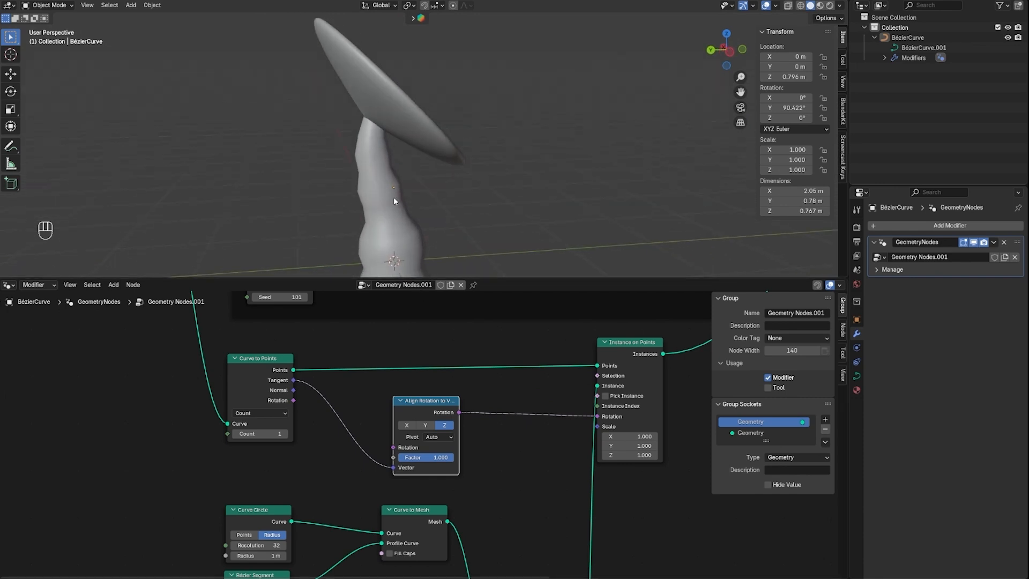
middle_click_drag(443, 95, 413, 78)
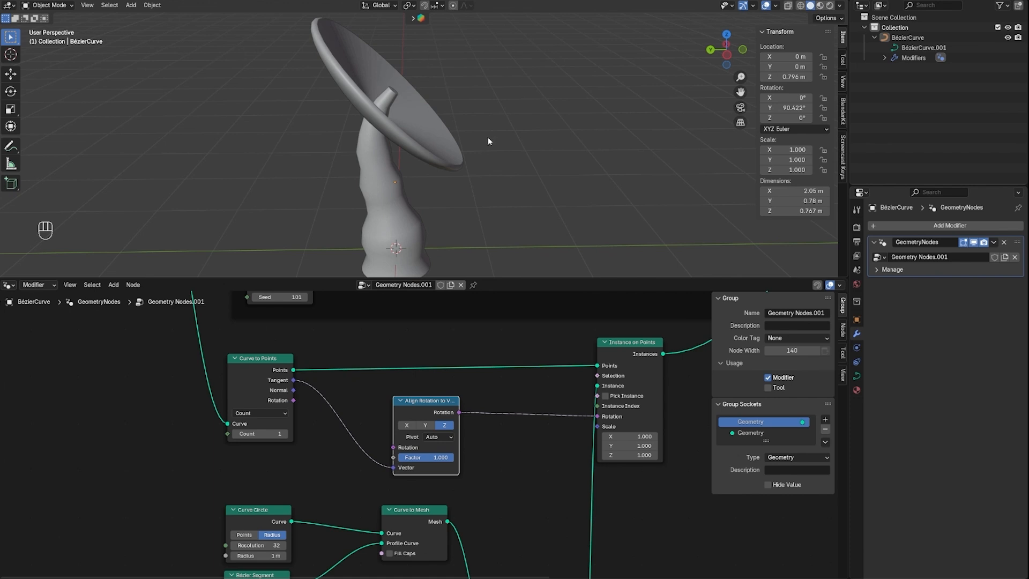
middle_click_drag(487, 141, 488, 170)
middle_click_drag(483, 134, 493, 86)
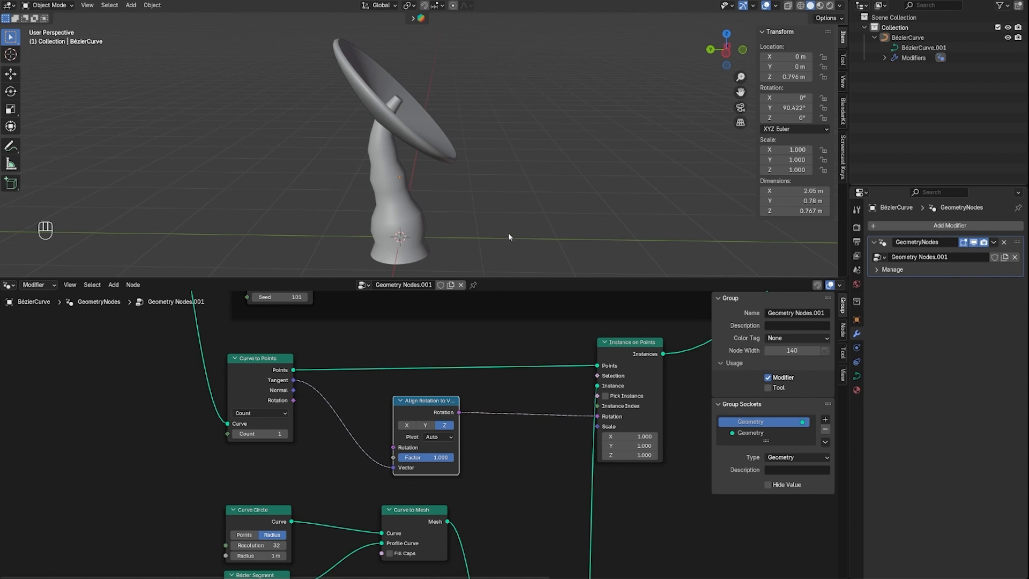
scroll(514, 364, "down", 1)
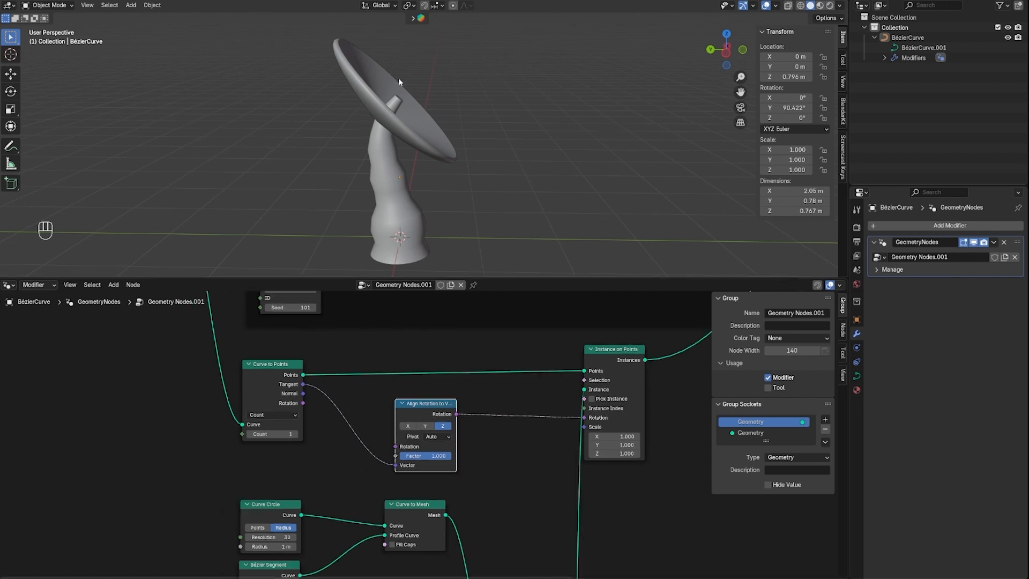
middle_click_drag(507, 501, 483, 245)
left_click_drag(510, 490, 486, 465)
left_click(584, 449)
key("shift+a")
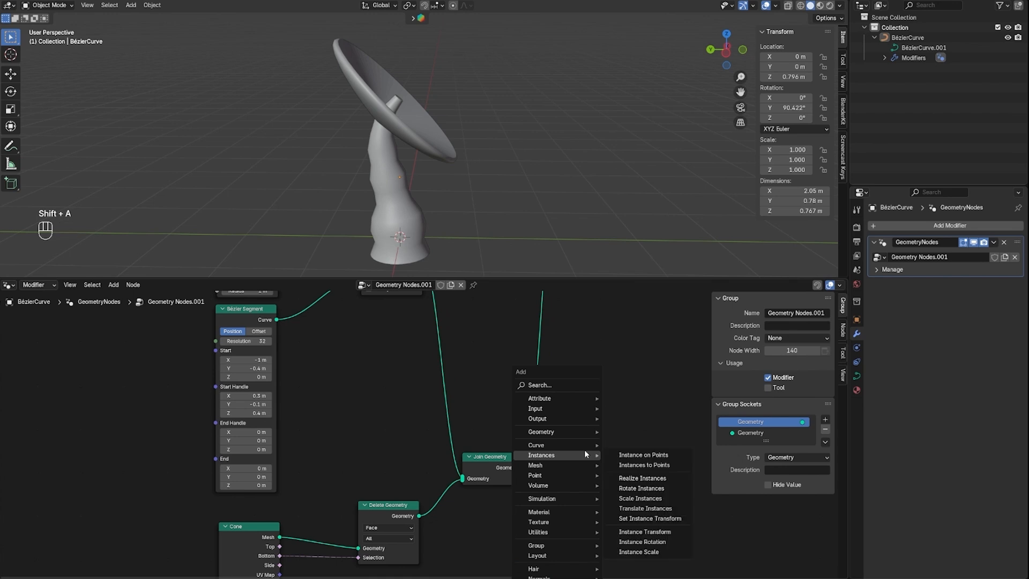
left_click(565, 386)
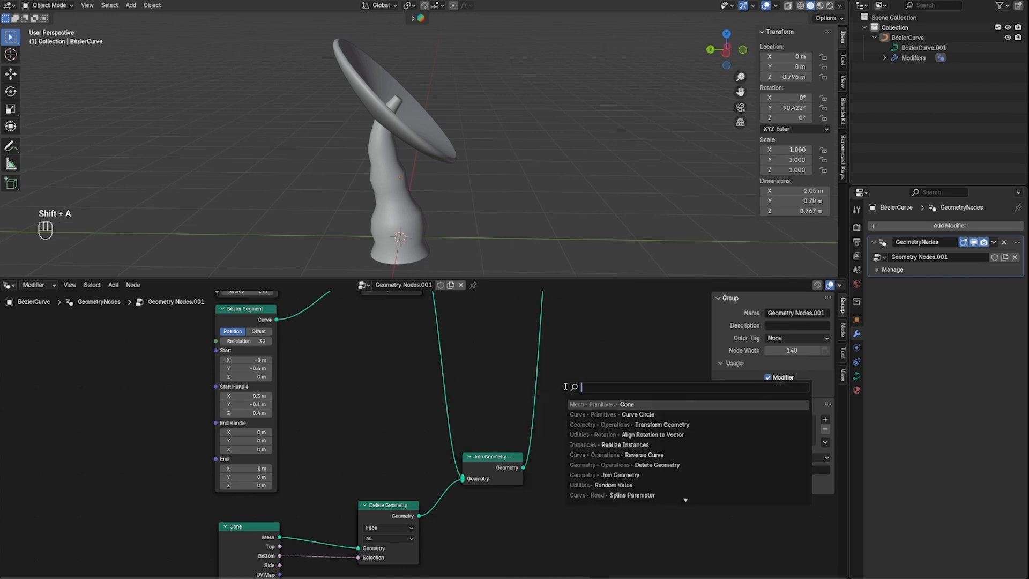
left_click(662, 424)
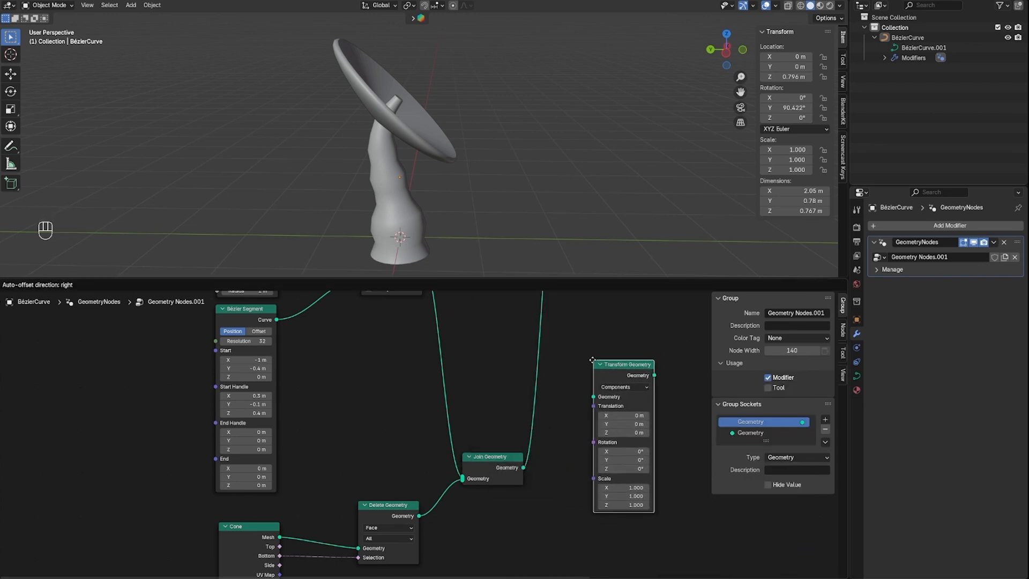
left_click(591, 360)
Insert the Transform Geometry node on the link from Join Geometry to Instance on Points and tidy both nodes' placement
middle_click_drag(613, 352, 490, 408)
left_click_drag(376, 514, 357, 493)
left_click_drag(496, 420, 425, 364)
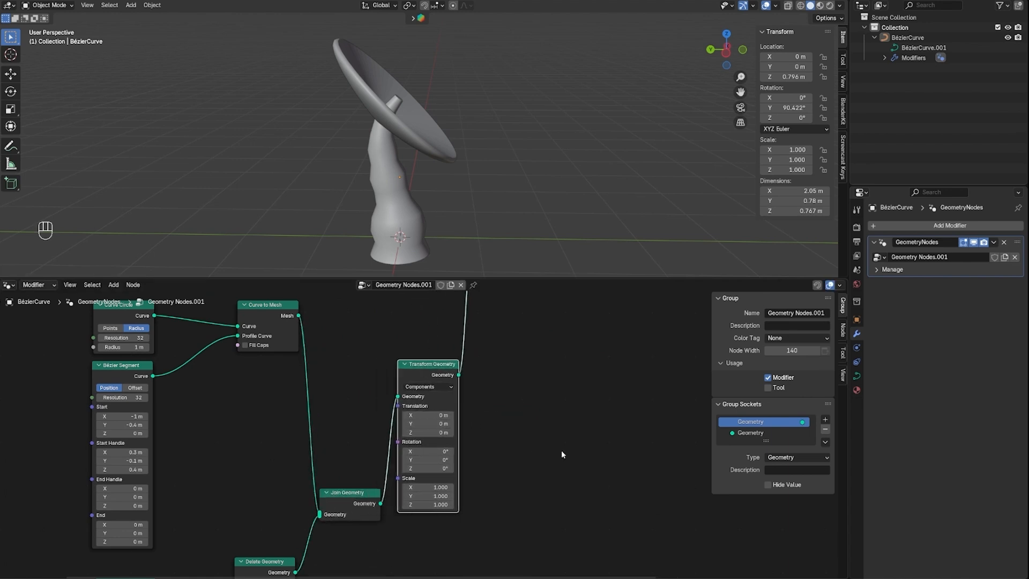
Set the Transform Geometry node's X rotation to 180° and its Z translation to 0.3 m, checking the cap's position on the stem
left_click(430, 452)
type("180")
key("Return")
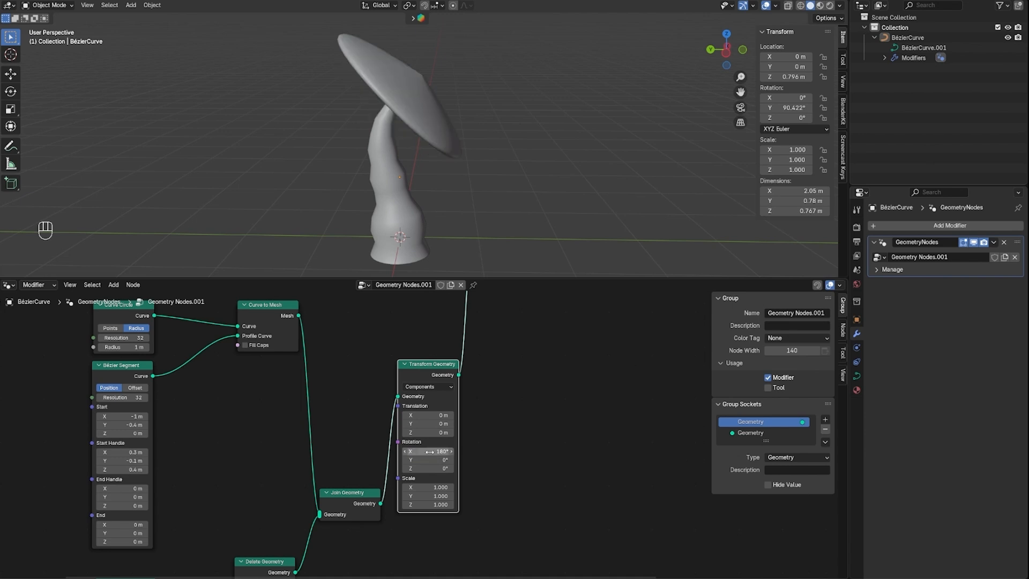
middle_click_drag(412, 225, 440, 166)
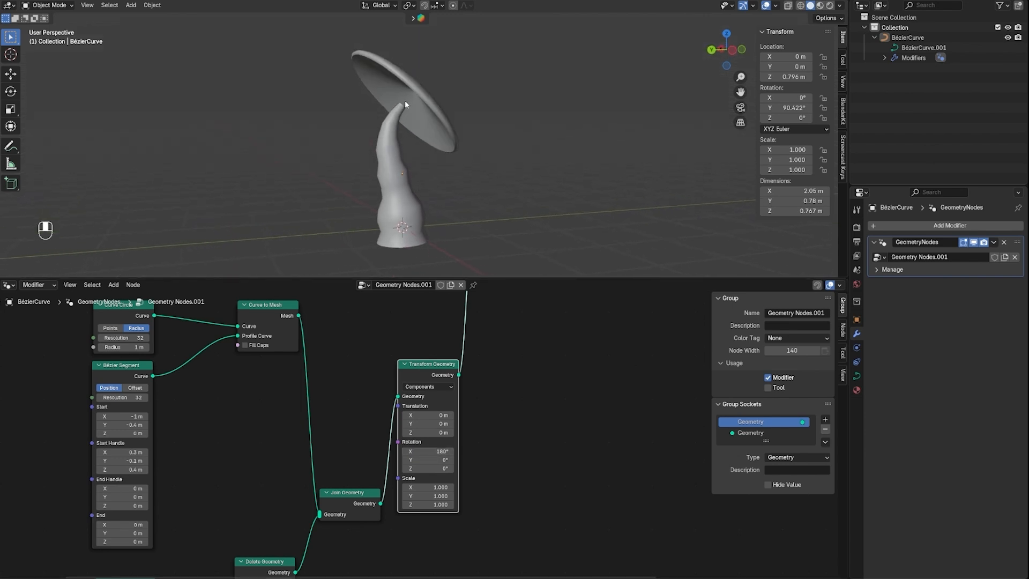
mouse_move(404, 101)
middle_mouse_down()
mouse_move(419, 127)
mouse_move(400, 108)
middle_mouse_up()
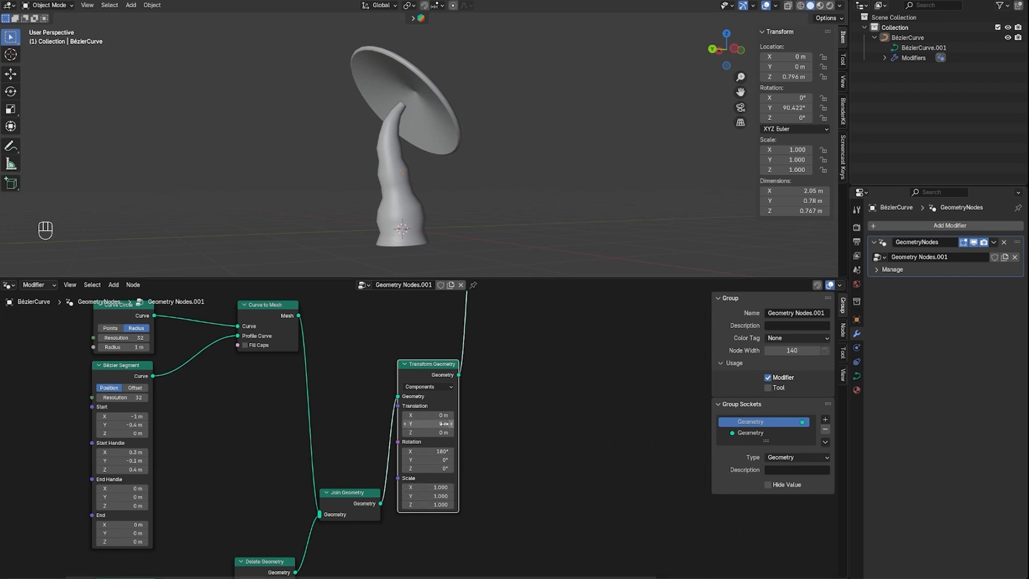
left_click_drag(428, 432, 453, 432)
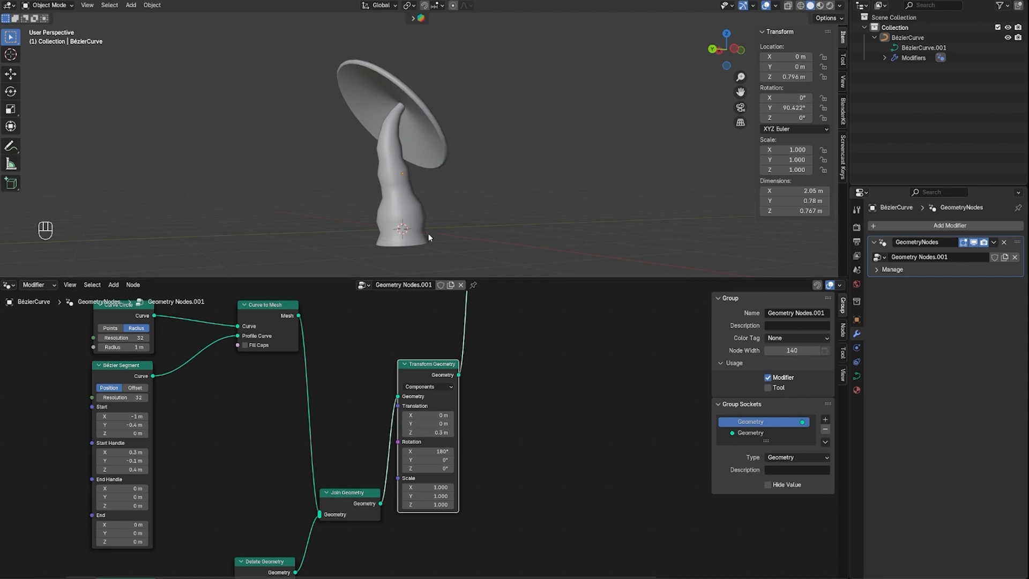
middle_click_drag(429, 233, 381, 178)
Select the Cone and Delete Geometry nodes and join them in a new frame
scroll(502, 440, "down", 4)
scroll(487, 482, "up", 5)
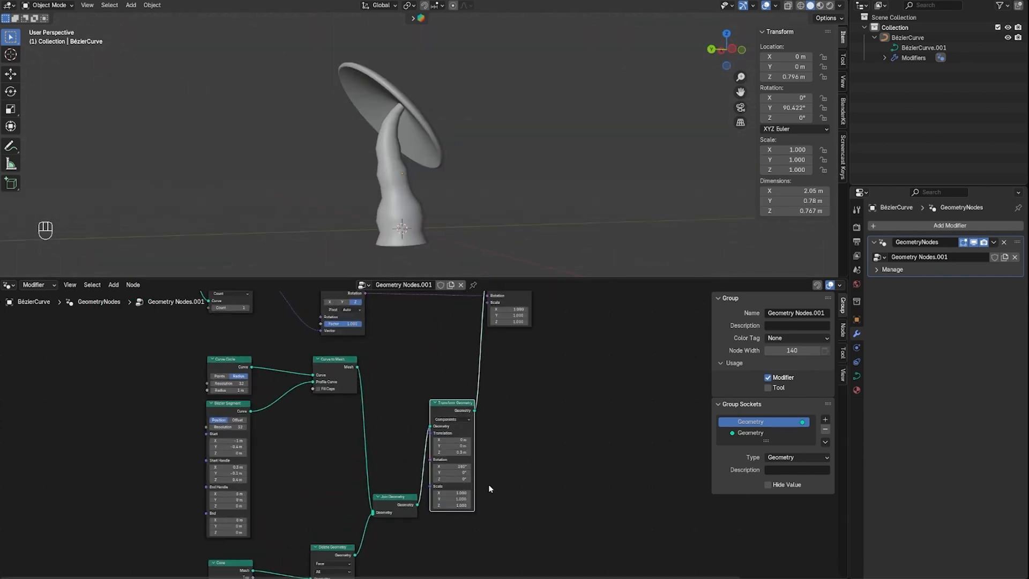
middle_click_drag(488, 484, 647, 577)
left_click(484, 357)
left_click_drag(484, 355, 480, 367)
left_click_drag(362, 369, 598, 484)
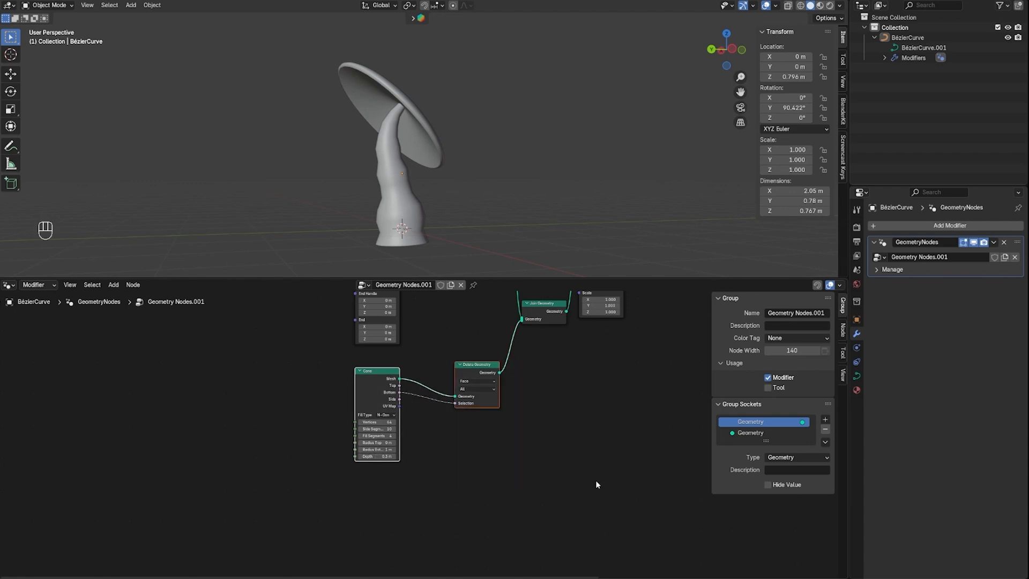
key("ctrl+j")
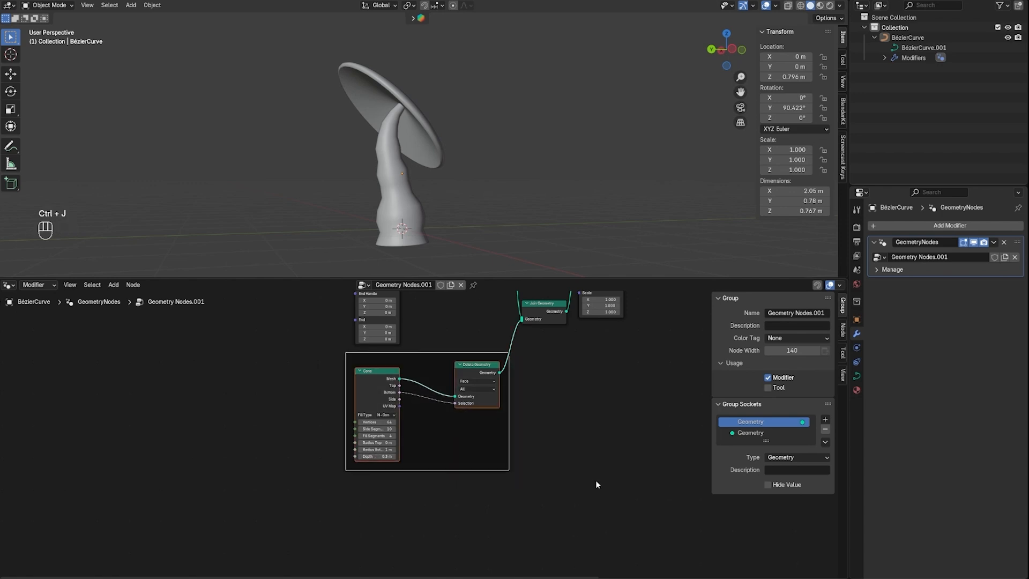
Label the frame around the Cone and Delete Geometry nodes "create bottom cap"
right_click(432, 357)
left_click(431, 357)
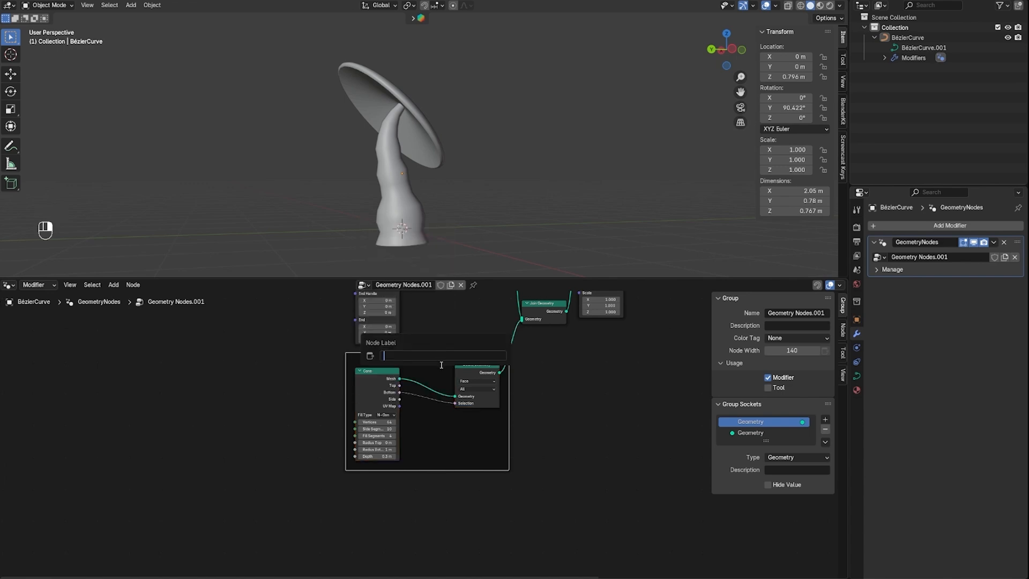
type("create bottom cap")
key("Return")
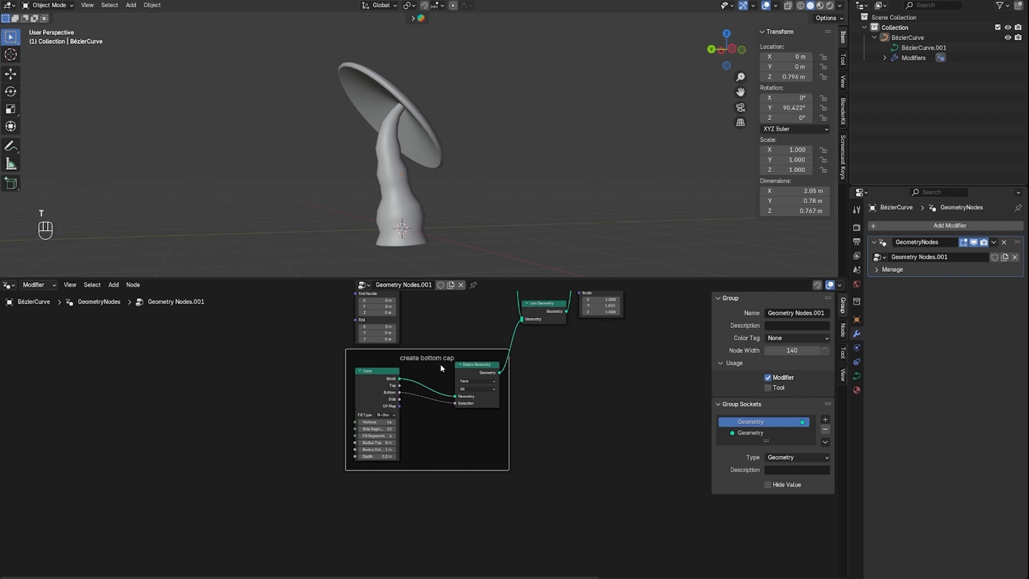
Move the bottom cap frame lower, then join all remaining cap nodes, from Curve to Points to Instance on Points, in another frame
left_click_drag(436, 349, 448, 409)
scroll(477, 343, "down", 3)
middle_click_drag(478, 333, 451, 475)
scroll(437, 461, "down", 2)
scroll(367, 348, "down", 1)
left_click_drag(369, 309, 580, 495)
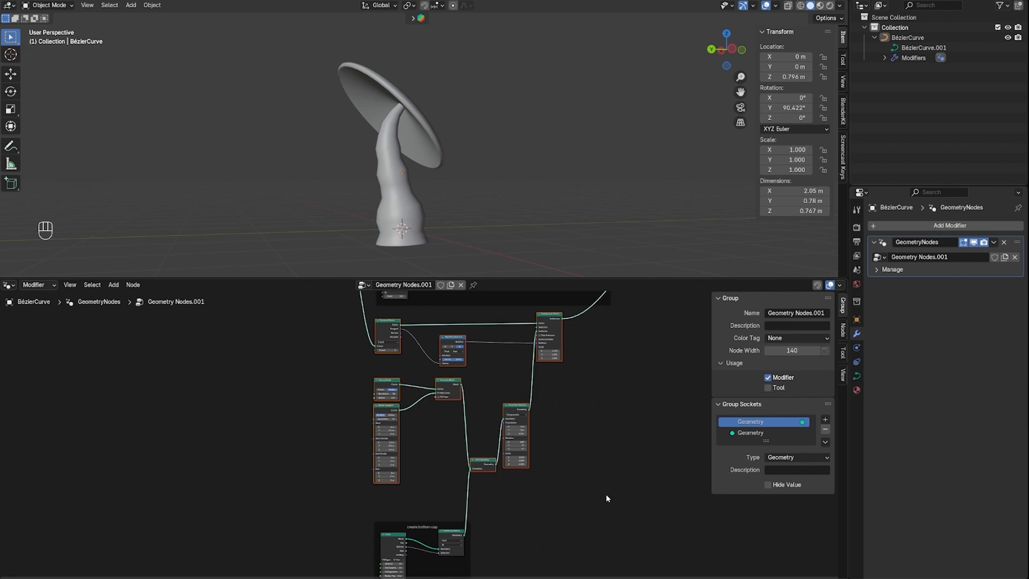
key("ctrl+j")
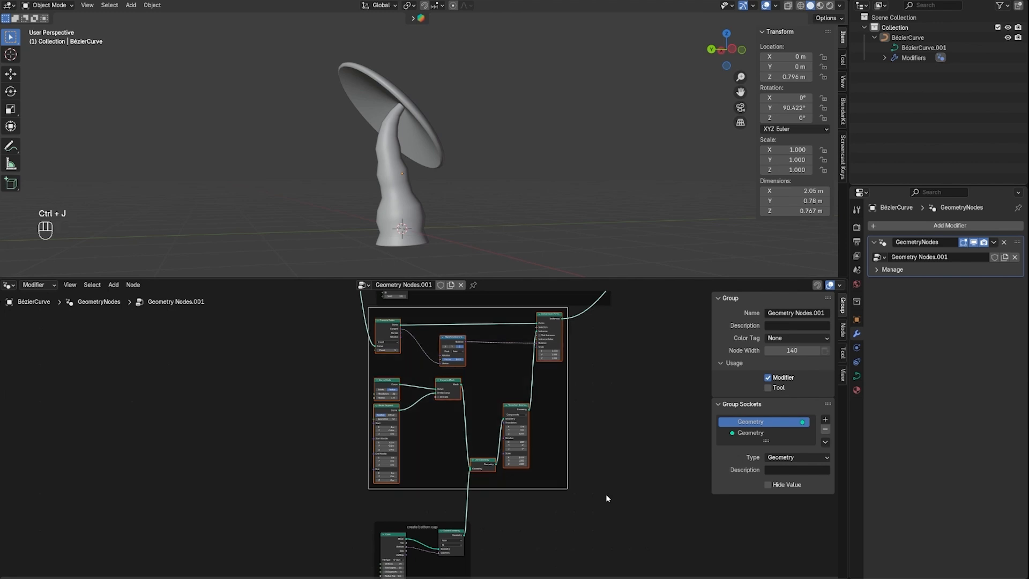
Shift the new upper frame slightly and label it "create top cap"
left_click_drag(443, 306, 448, 312)
right_click(451, 315)
left_click(448, 317)
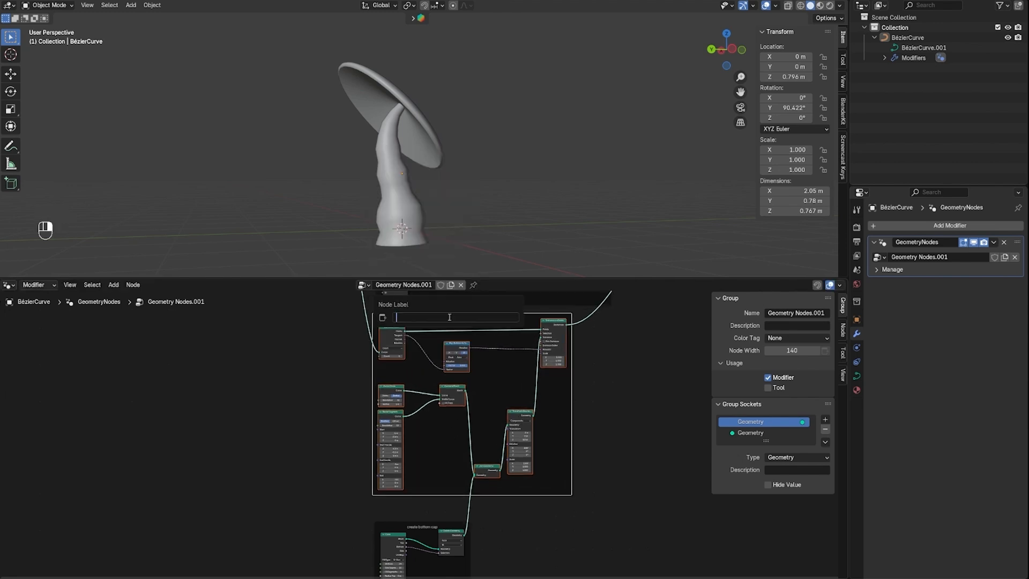
type("create top cap")
key("Return")
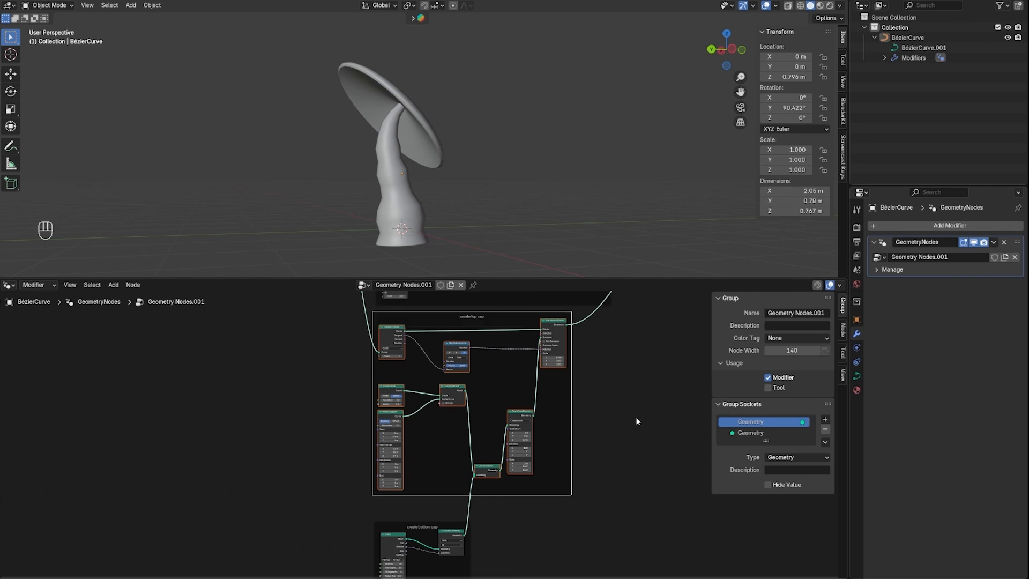
Move the "create bottom cap" frame up close beneath the "create top cap" frame and review the whole node layout
scroll(641, 409, "down", 5)
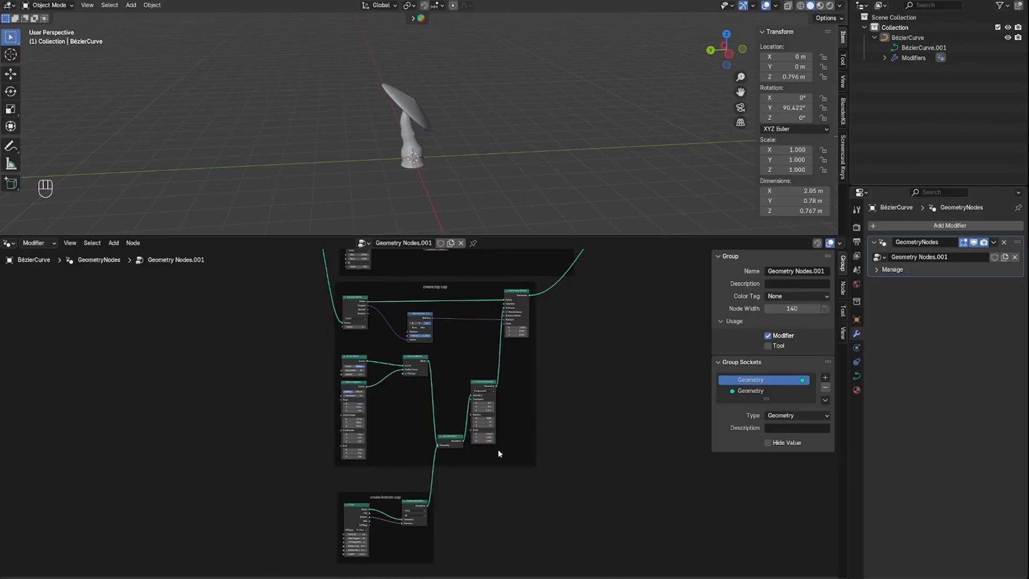
middle_click_drag(513, 460, 607, 402)
scroll(516, 465, "up", 3)
left_click_drag(502, 451, 494, 417)
scroll(663, 440, "down", 3)
middle_click_drag(663, 440, 601, 513)
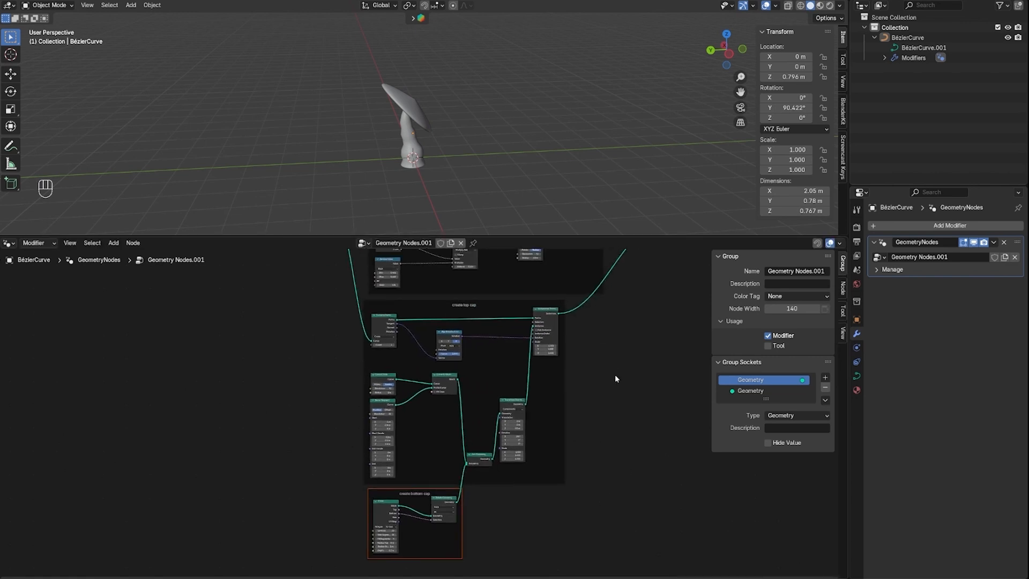
middle_click_drag(615, 374, 539, 430)
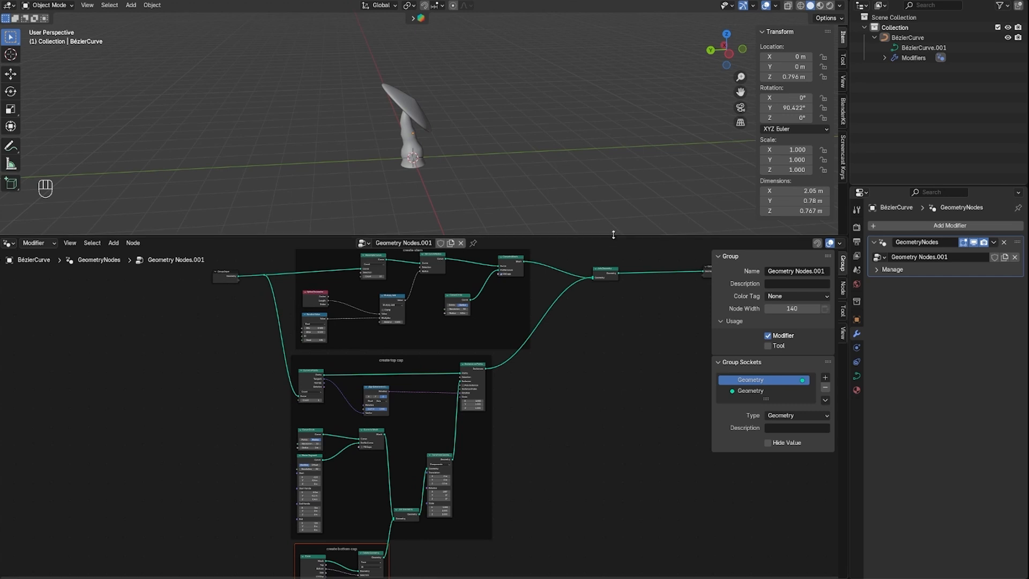
Enlarge the 3D viewport and put the Bézier curve into Edit Mode with the Draw tool active
left_click_drag(611, 236, 612, 476)
middle_click_drag(449, 249, 462, 214)
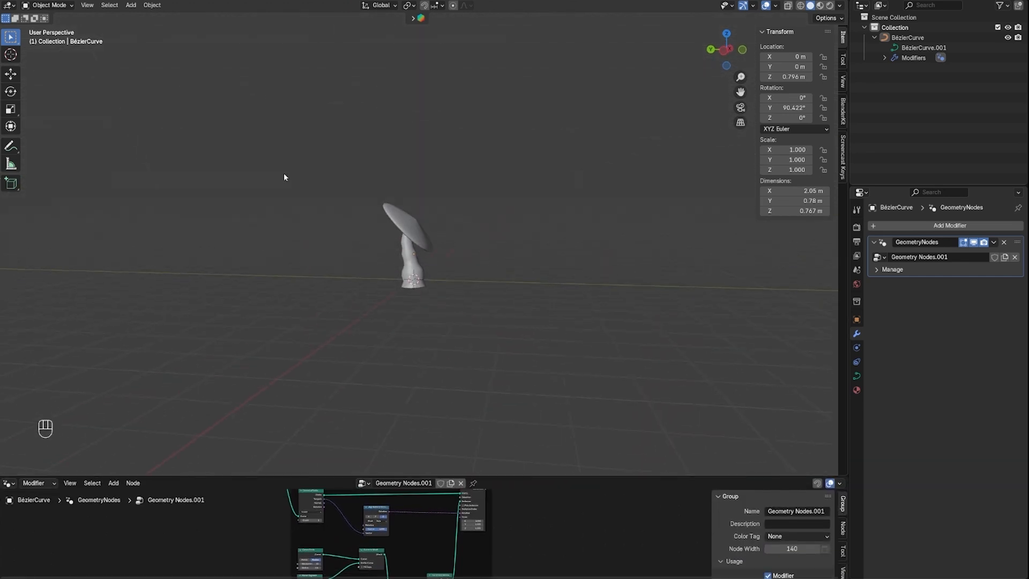
left_click(47, 5)
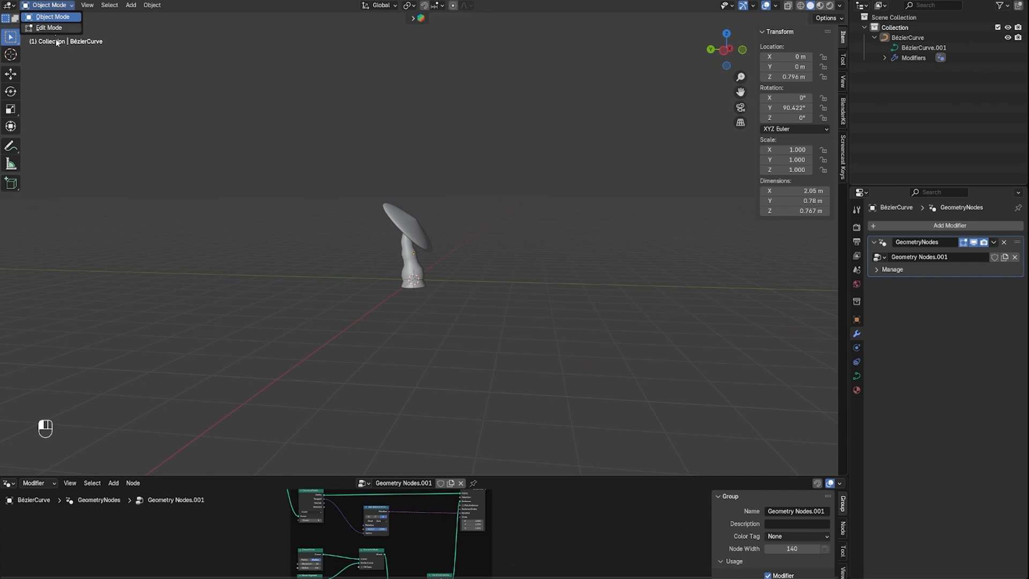
left_click(49, 28)
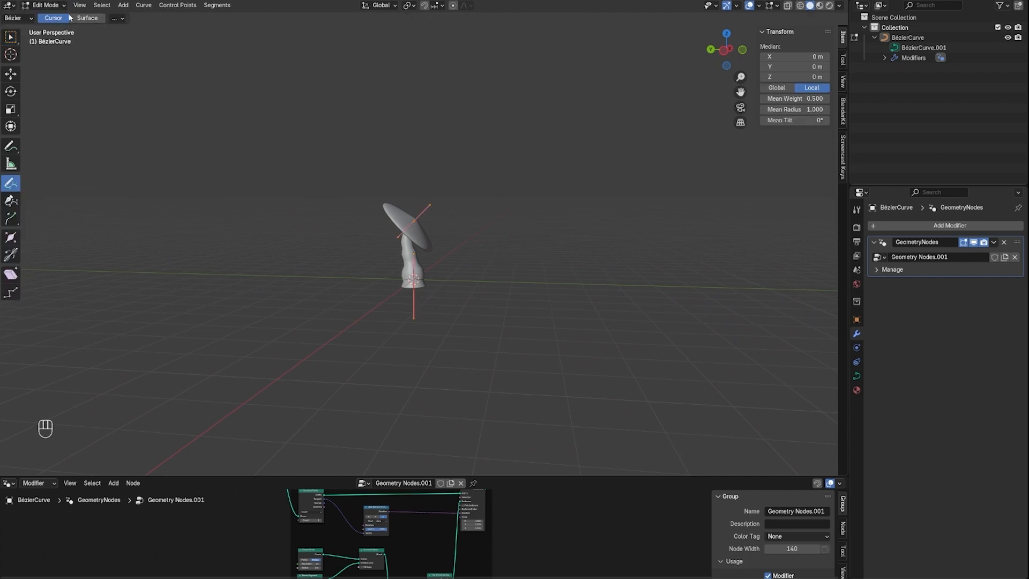
key("Tab")
key("Tab")
key("Tab")
key("Tab")
key("Tab")
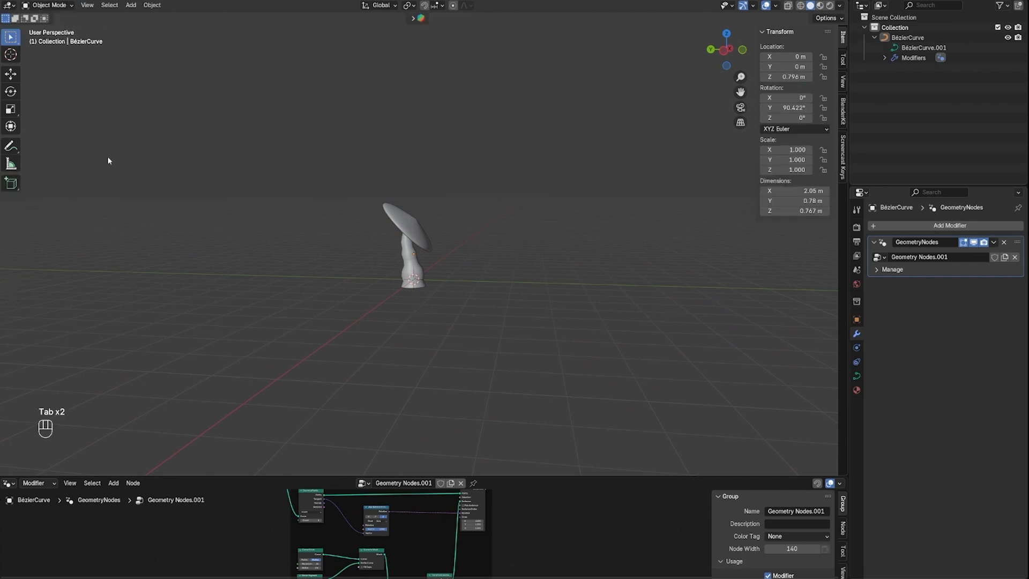
left_click(61, 9)
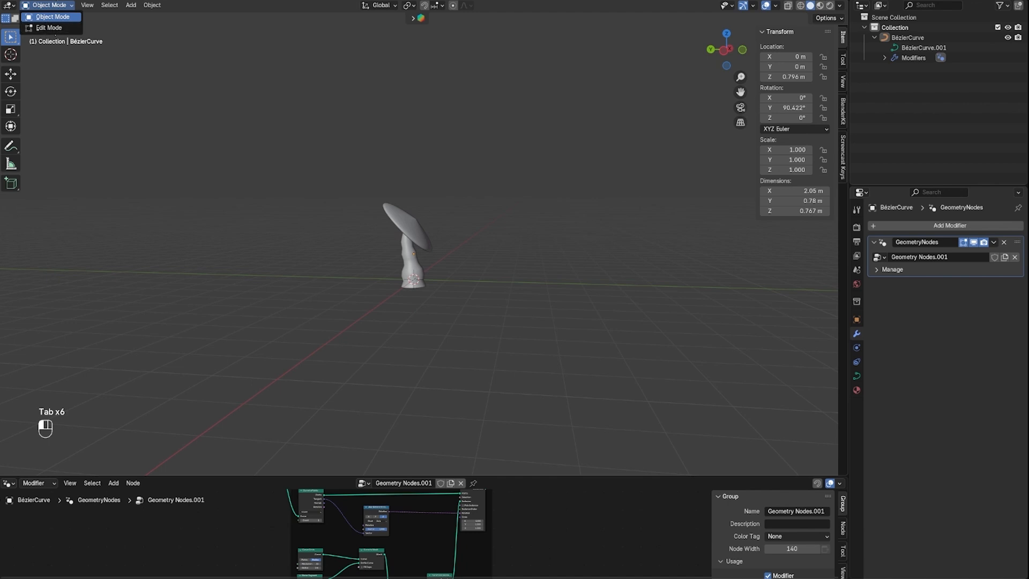
left_click(49, 27)
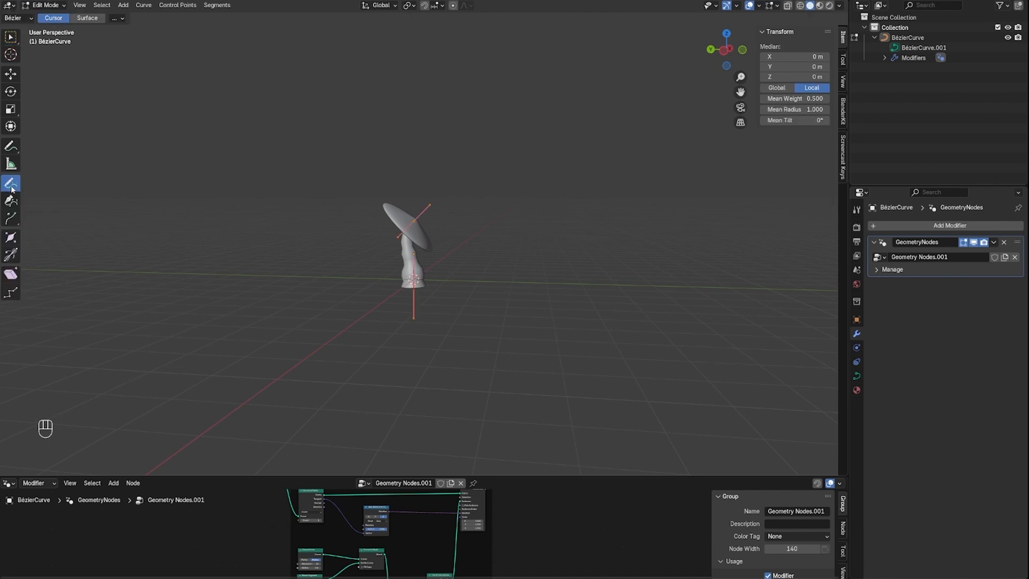
From the Left Orthographic view, draw four more stem curves: three on one side of the existing mushroom and a taller one on the other
left_click(725, 51)
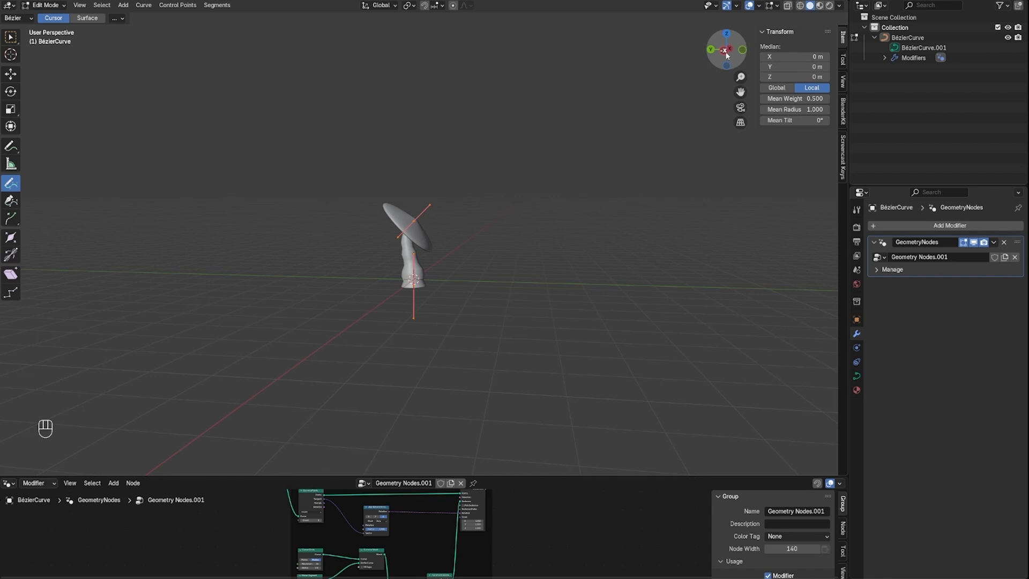
left_click_drag(318, 191, 310, 281)
left_click_drag(266, 201, 258, 276)
left_click_drag(178, 192, 180, 278)
left_click_drag(546, 157, 524, 271)
From a perpendicular side view, draw two more stem curves, one sharply bent and one taller, on opposite sides of the existing mushrooms
scroll(524, 272, "down", 2)
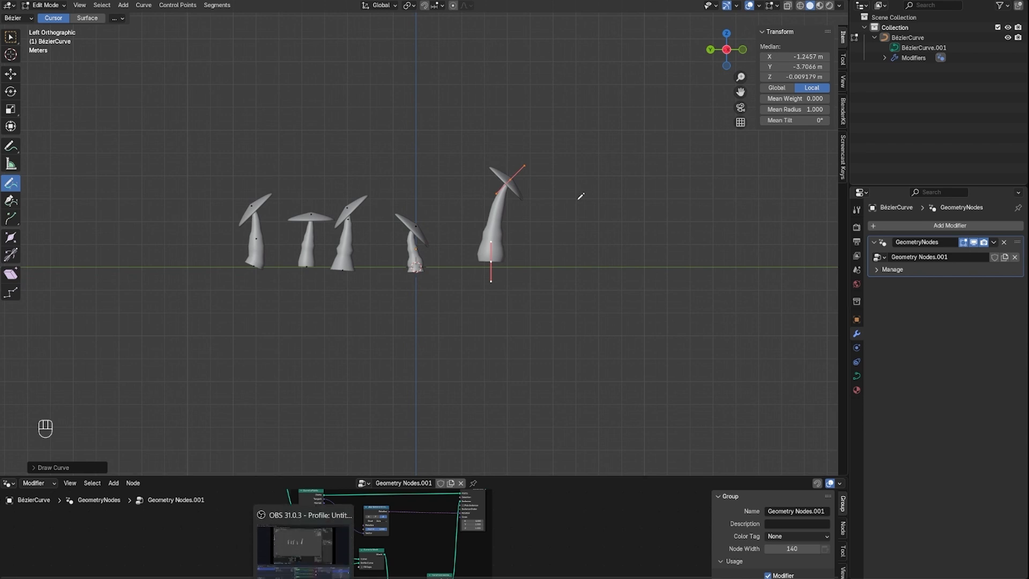
middle_click_drag(588, 206, 587, 215)
mouse_move(587, 216)
left_mouse_down()
mouse_move(559, 241)
mouse_move(553, 269)
left_mouse_up()
mouse_move(553, 270)
middle_mouse_down()
mouse_move(581, 276)
mouse_move(493, 282)
mouse_move(589, 285)
mouse_move(574, 266)
middle_mouse_up()
left_click_drag(304, 187, 296, 279)
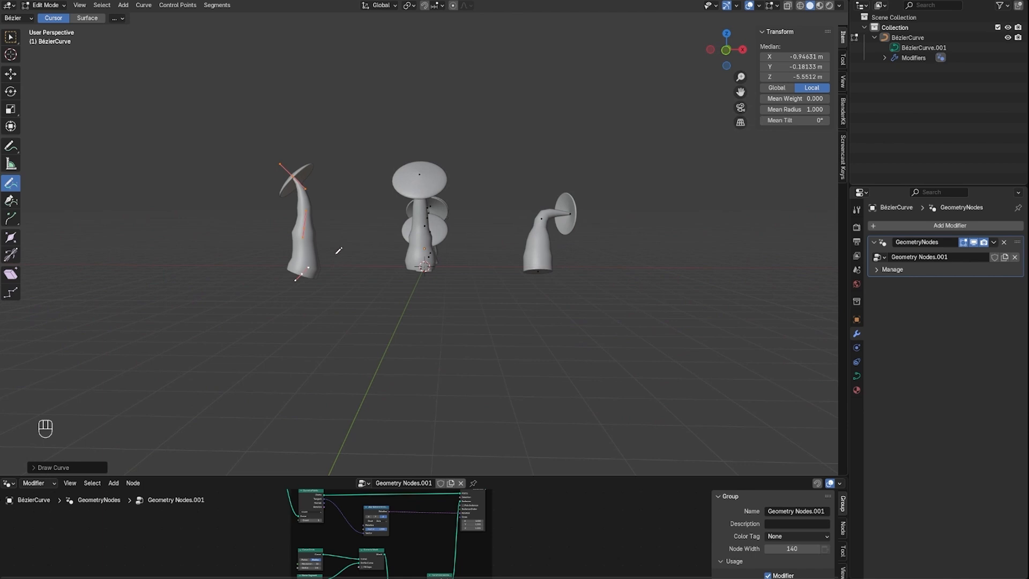
Try a smaller radius on the stem's Curve Circle node and inspect the effect on the drawn mushrooms
middle_click_drag(339, 251, 572, 366)
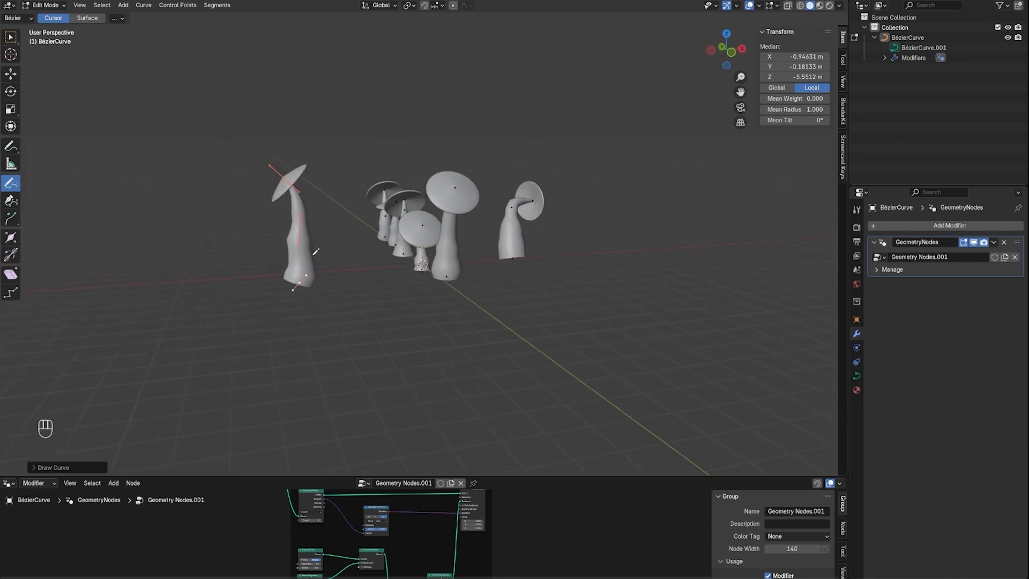
left_click_drag(560, 476, 561, 224)
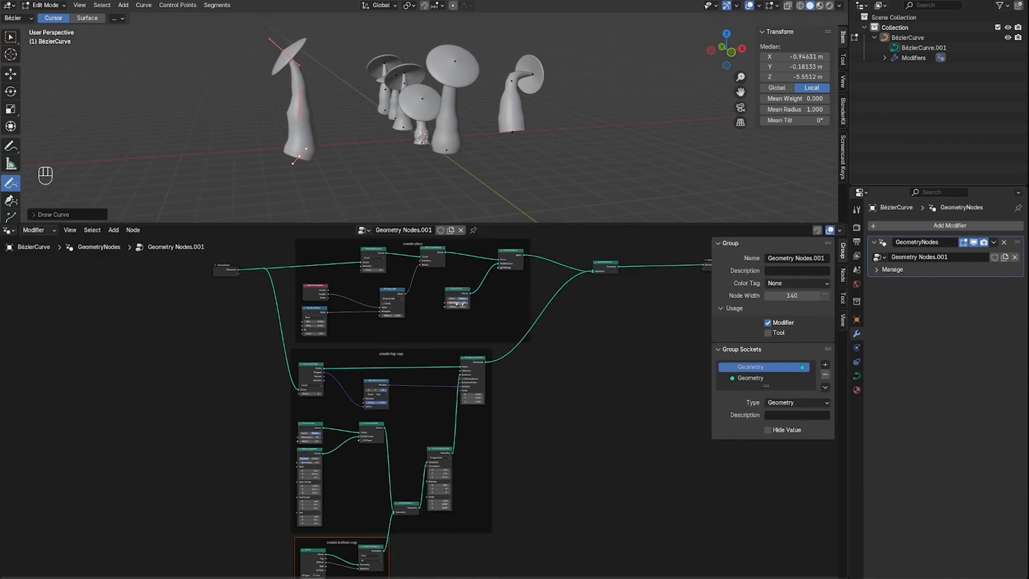
middle_click_drag(562, 303, 576, 493)
scroll(538, 500, "up", 4)
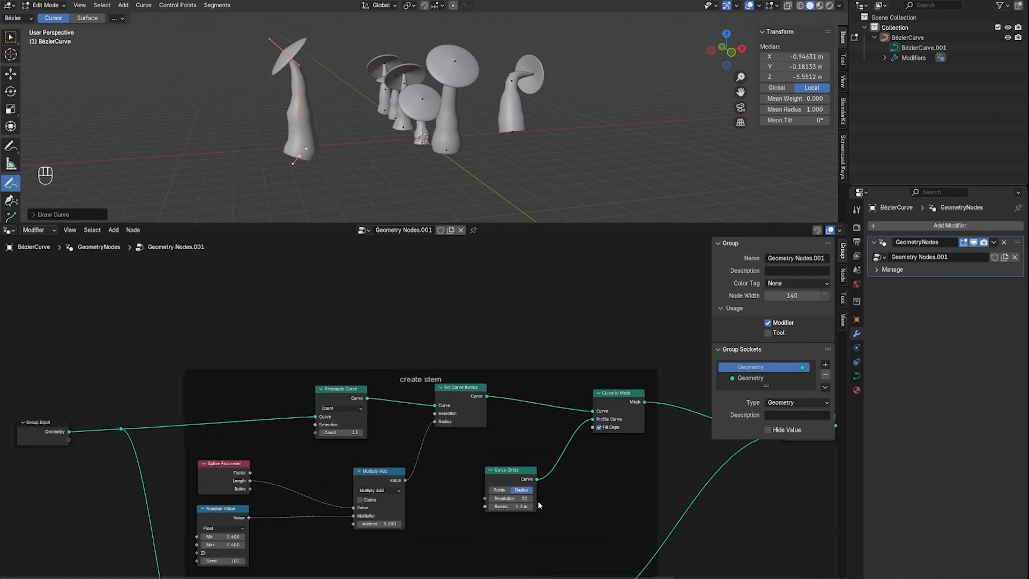
left_click_drag(523, 506, 508, 506)
middle_click_drag(466, 167, 605, 109)
scroll(537, 151, "up", 3)
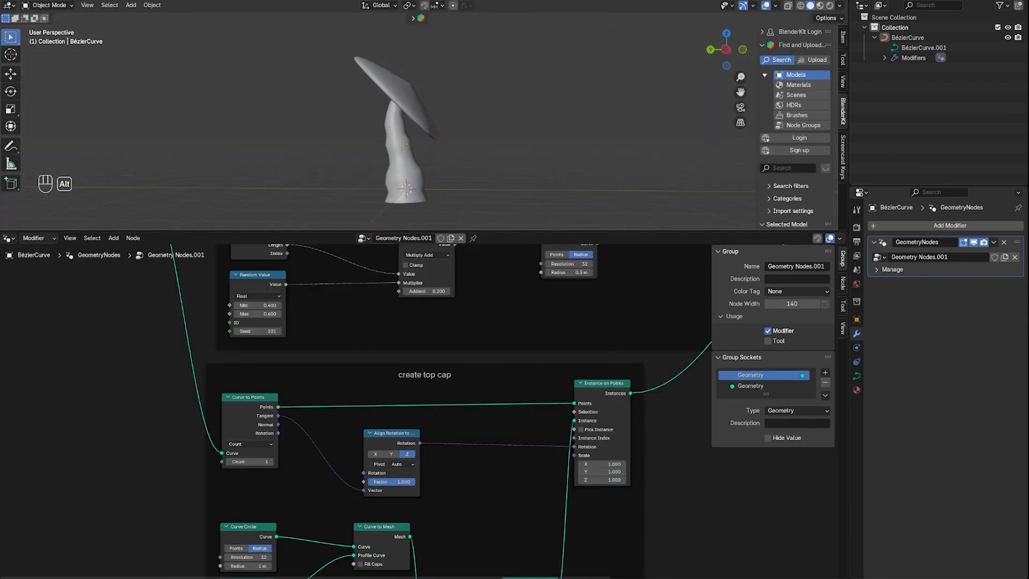
Add a Combine XYZ node inside the create top cap frame, between Align Rotation to Vector and Instance on Points
left_click_drag(609, 230, 609, 215)
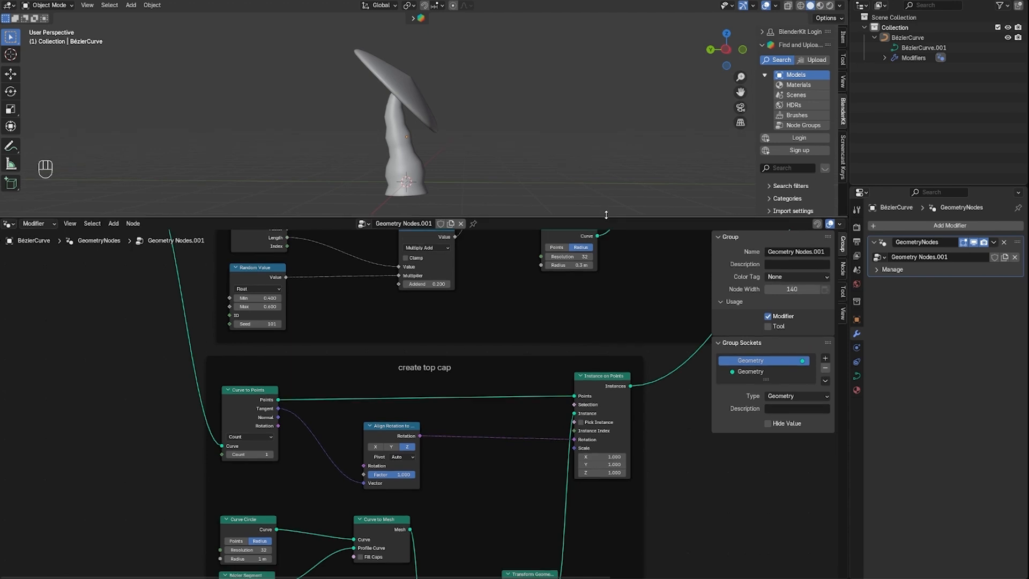
middle_click_drag(482, 121, 367, 88)
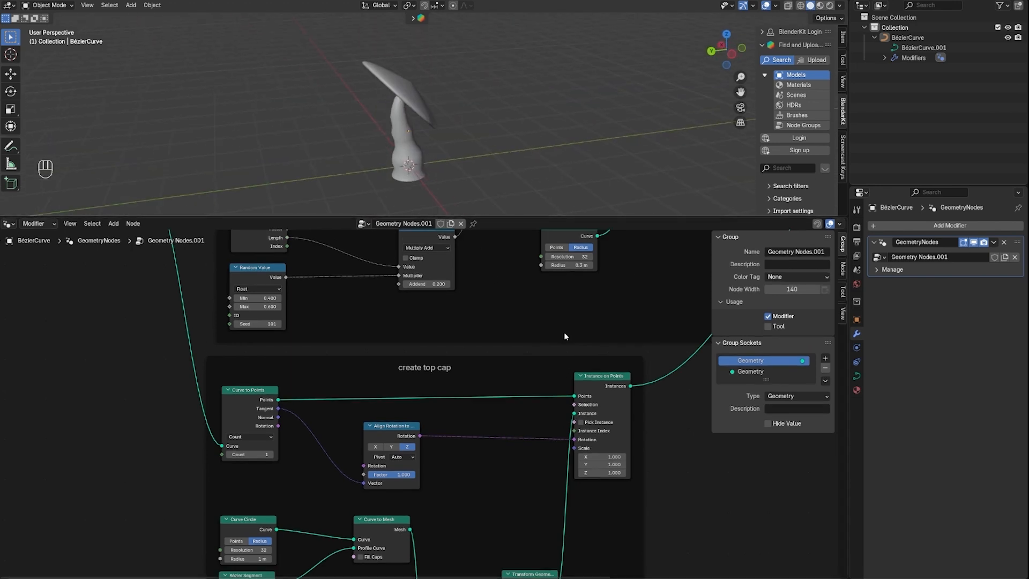
middle_click_drag(564, 336, 470, 437)
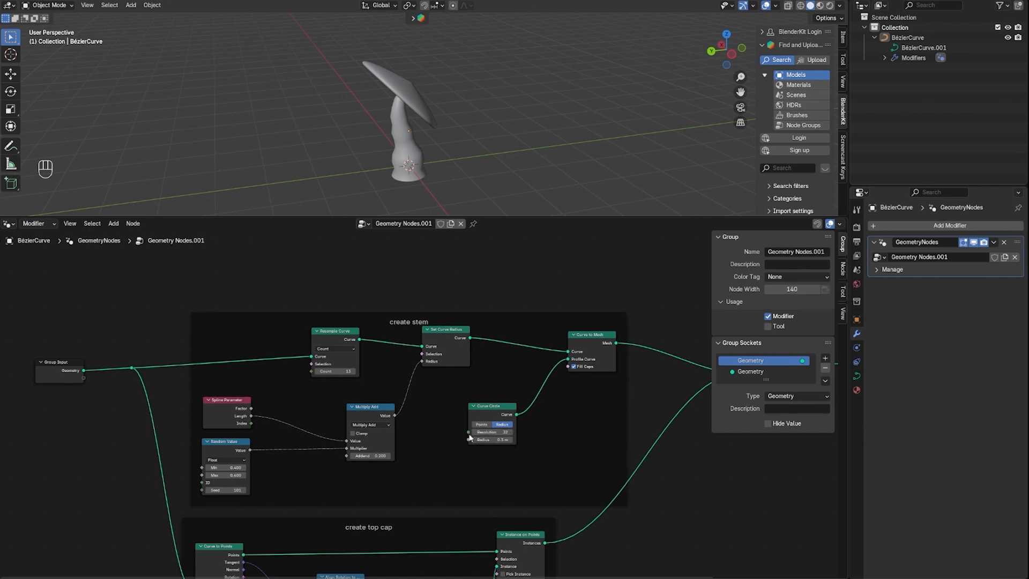
middle_click_drag(377, 401, 391, 202)
middle_click_drag(431, 490, 465, 476)
left_click(317, 322)
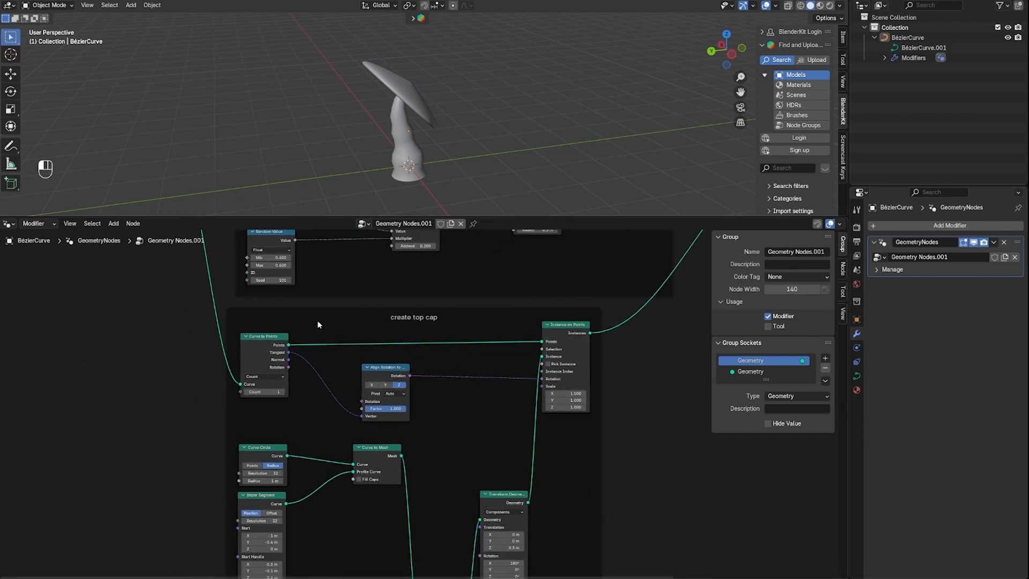
scroll(421, 428, "up", 3)
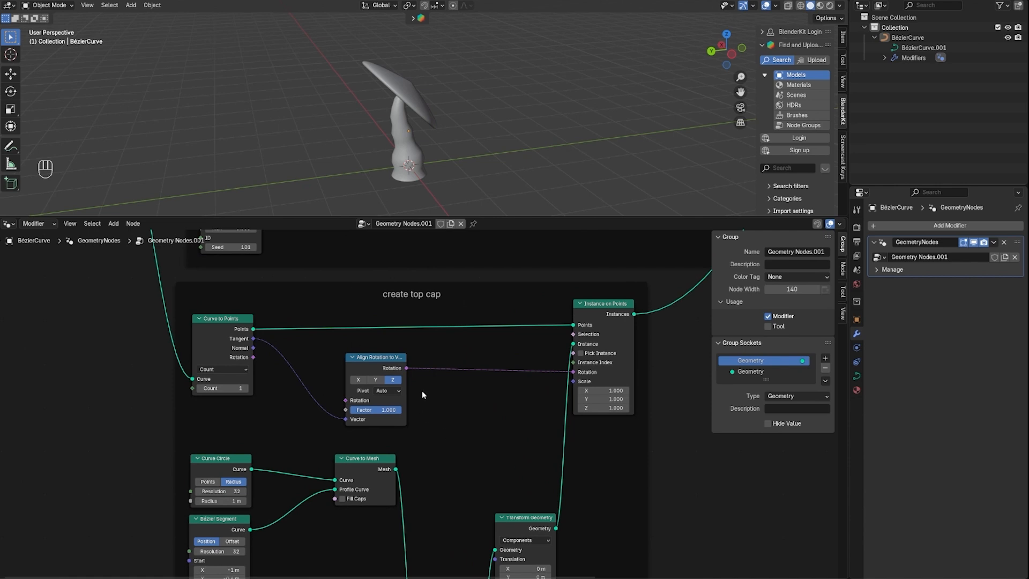
key("shift+a")
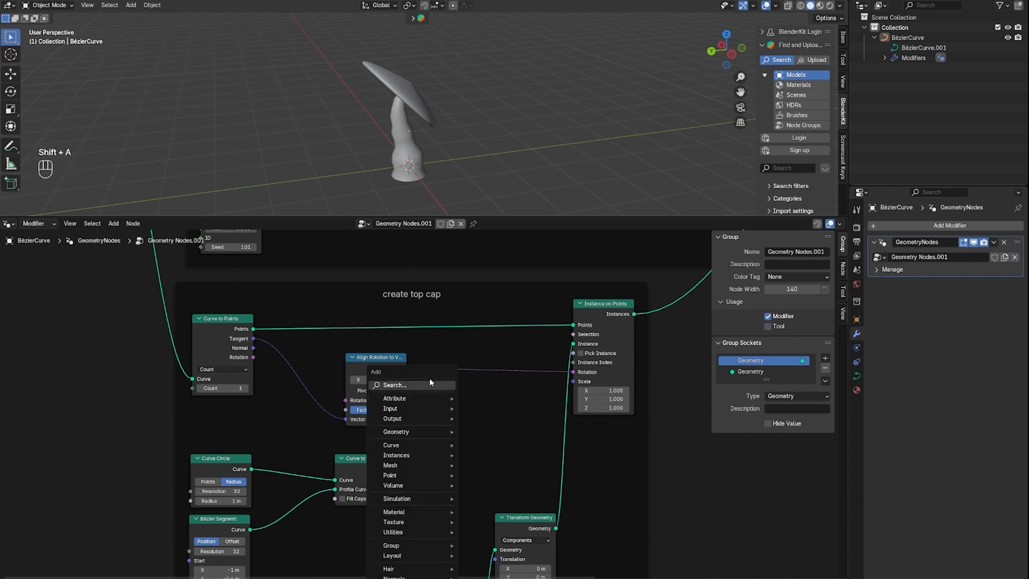
left_click(429, 377)
type("comb")
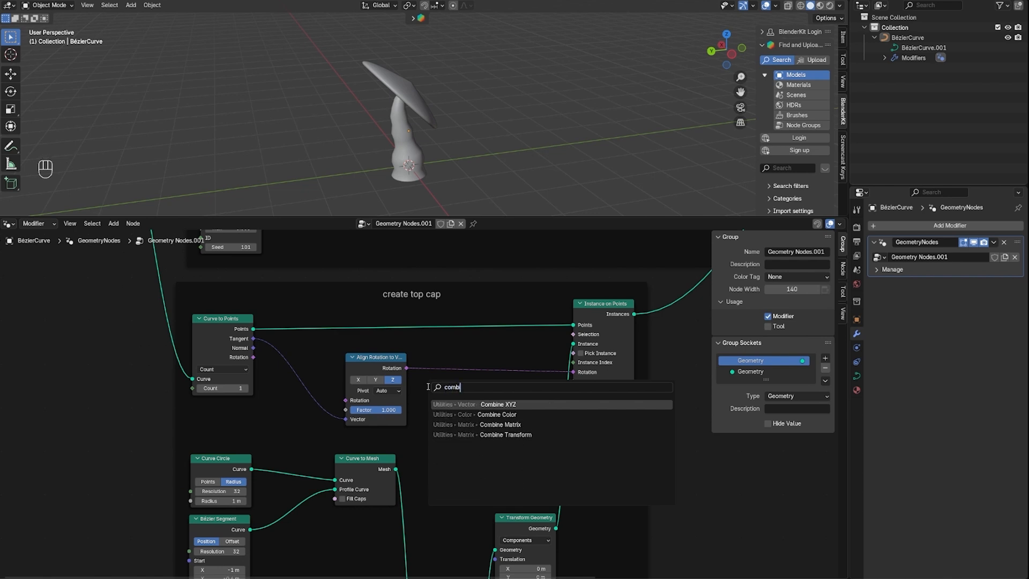
key("Return")
left_click(470, 390)
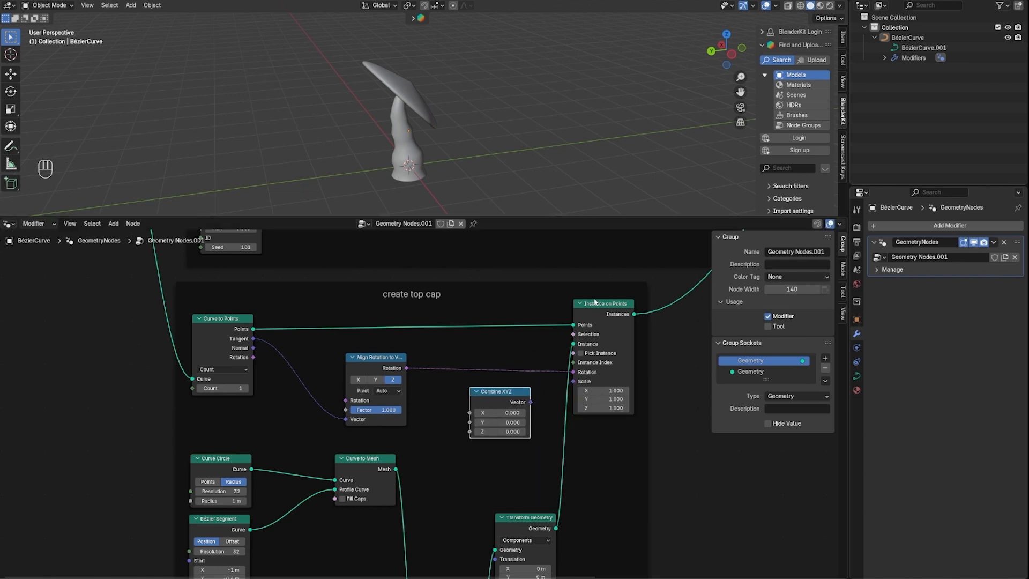
Move Instance on Points, Transform Geometry and Combine XYZ farther along the graph to make room for more nodes
left_click_drag(594, 303, 684, 306)
left_click_drag(529, 517, 634, 524)
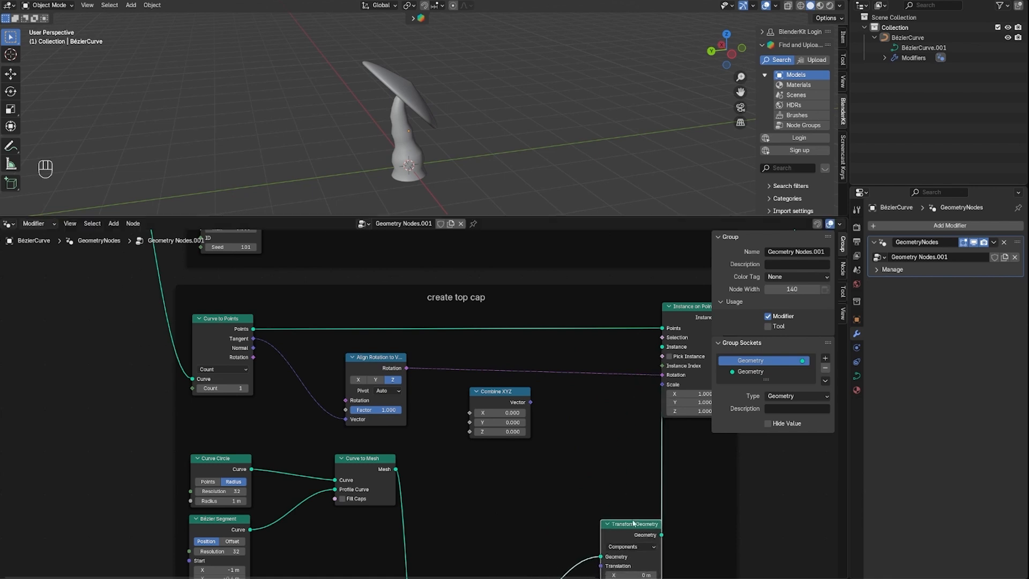
left_click_drag(501, 391, 578, 397)
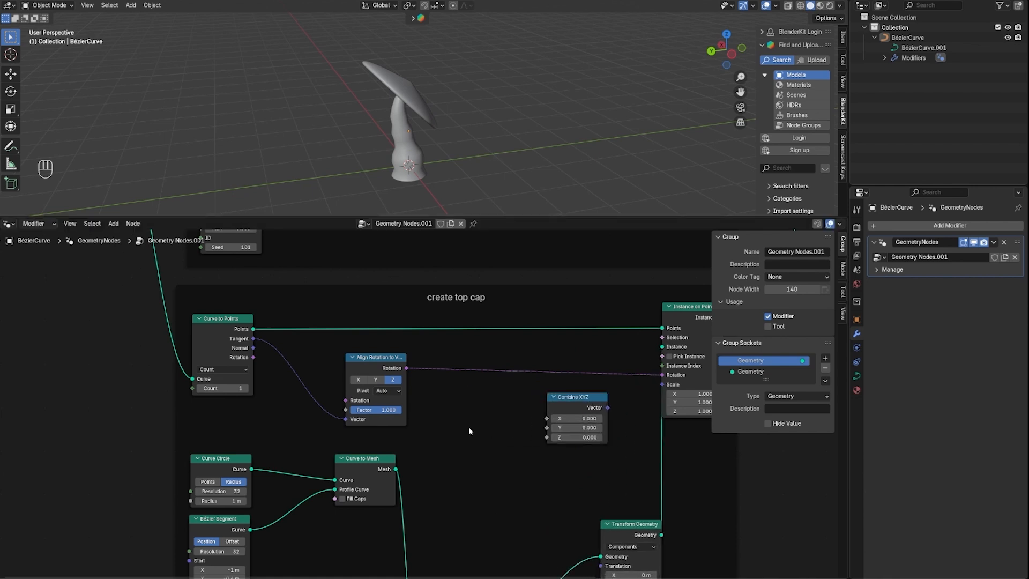
Add a Random Value node with Min 0.8 in the top cap frame and connect it to Combine XYZ's X input
key("shift+a")
type("ra")
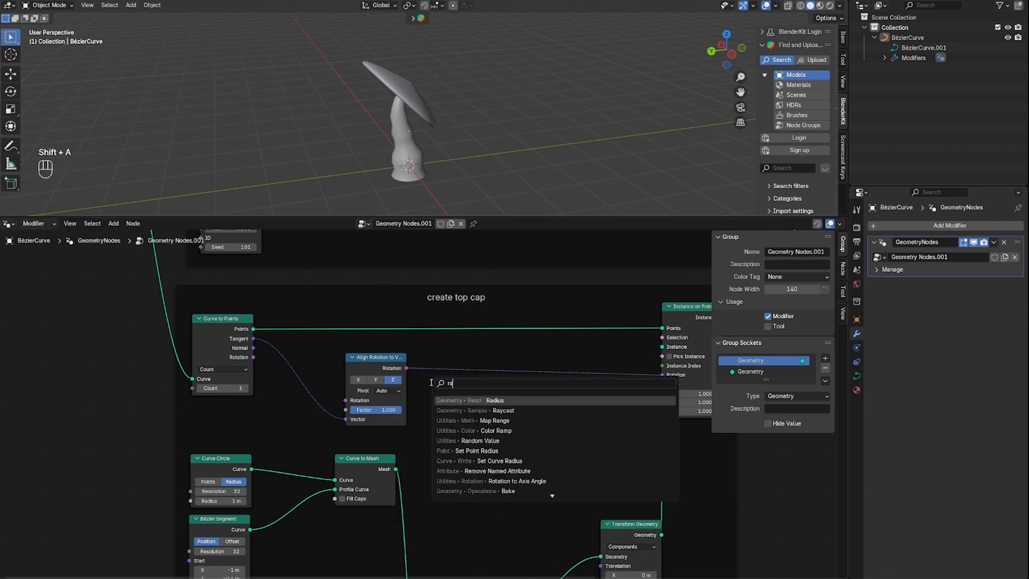
type("ndom")
key("Return")
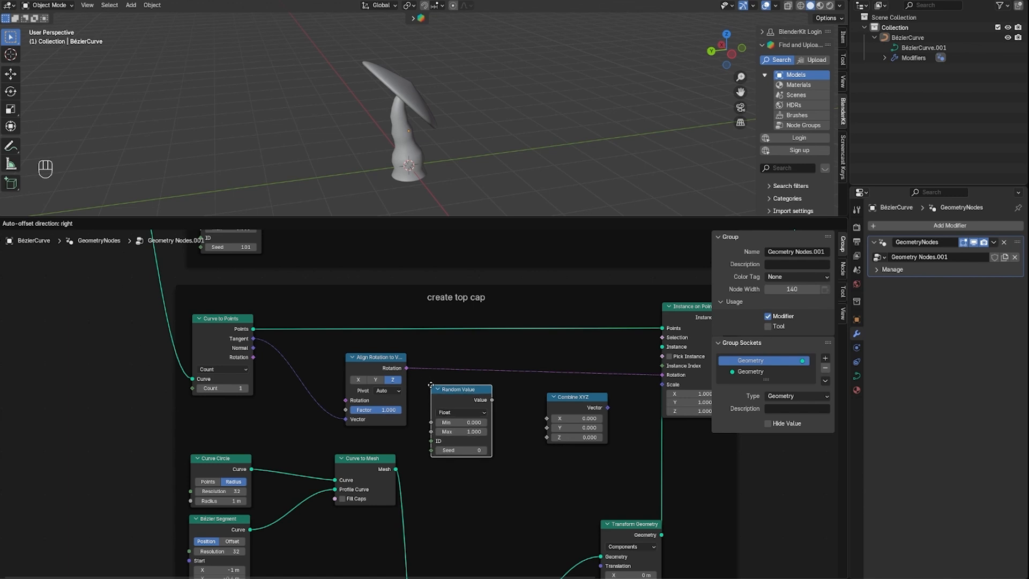
left_click(431, 385)
left_click(462, 422)
key("BackSpace")
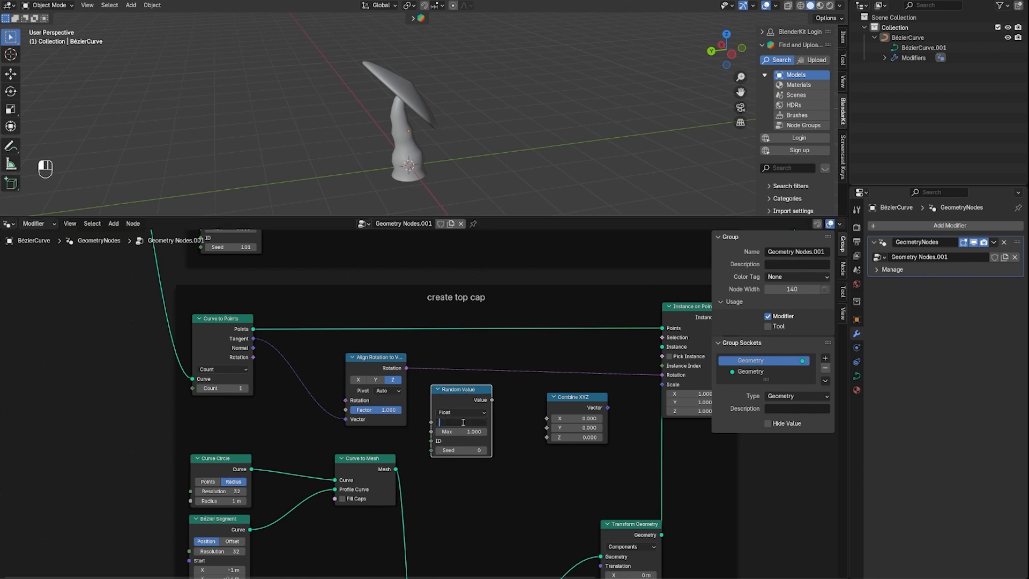
type("0.8")
key("Return")
left_click_drag(493, 401, 537, 423)
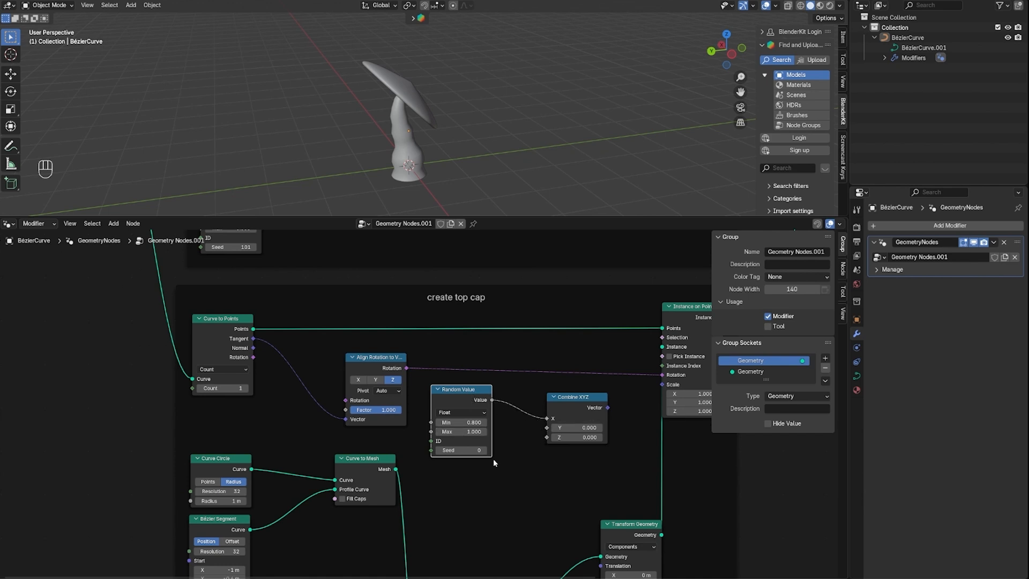
Set the new Random Value node's seed to 37 and collapse the node above Combine XYZ
left_click_drag(461, 450, 480, 450)
left_click_drag(465, 391, 470, 382)
left_click(443, 380)
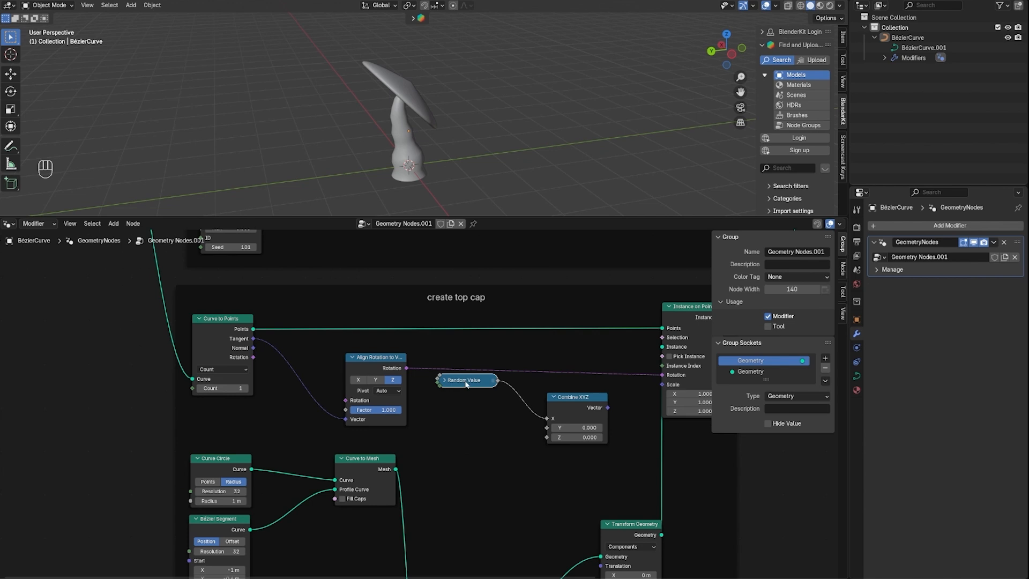
Duplicate the collapsed Random Value node twice, stack the copies below it, and connect them to Combine XYZ's Y and Z inputs
key("ctrl+c")
key("ctrl+v")
left_click_drag(446, 421, 473, 401)
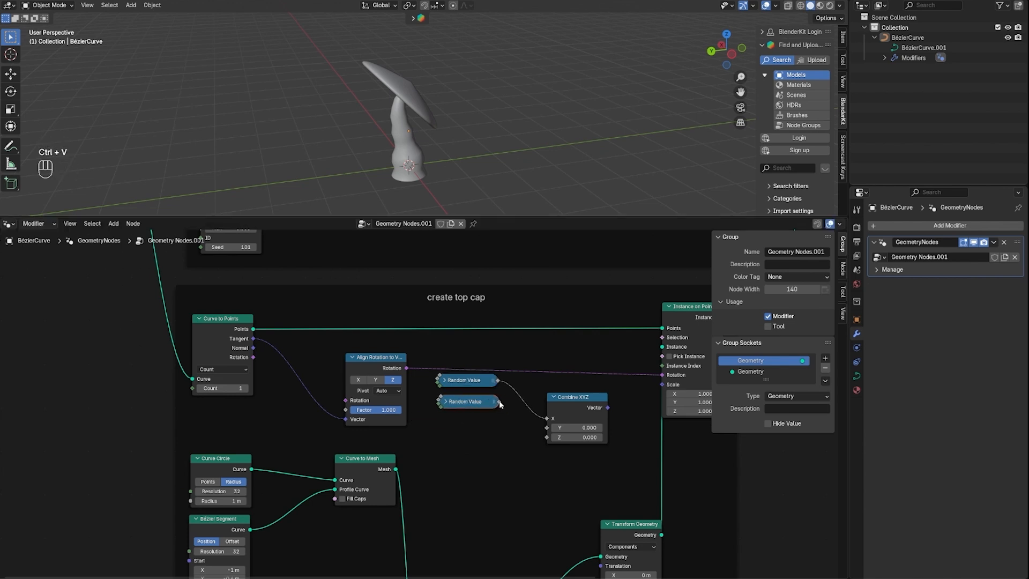
left_click_drag(547, 428, 547, 427)
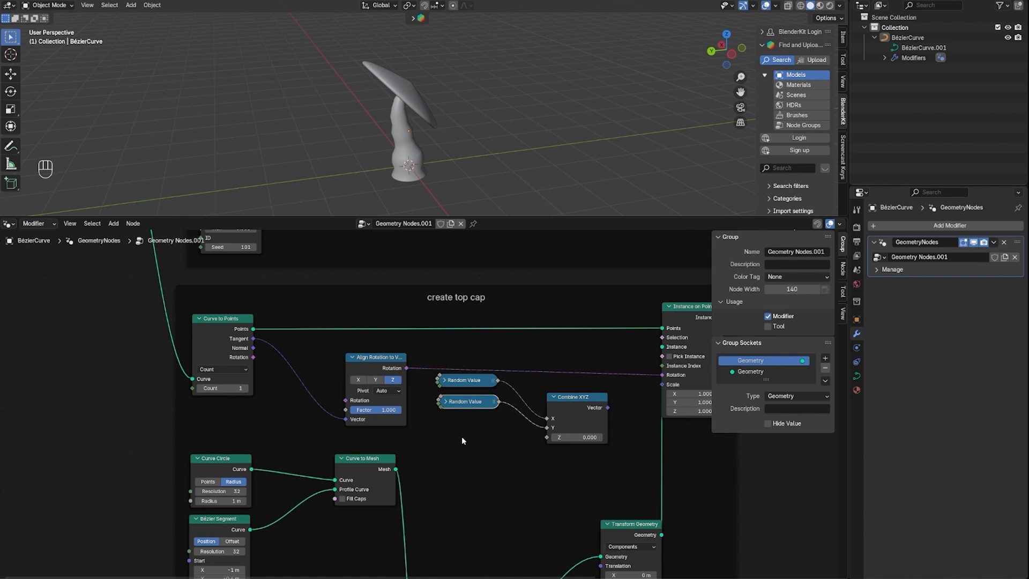
key("ctrl+v")
left_click_drag(449, 450, 478, 423)
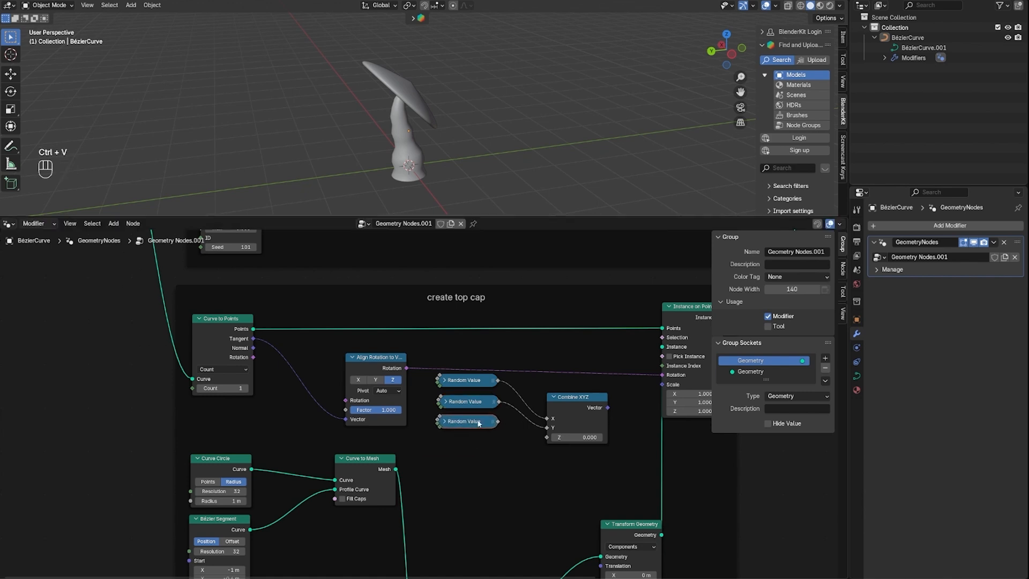
left_click_drag(555, 443, 552, 440)
Give the Y Random Value node a different seed, set the Z one's seed to 118, and collapse both nodes again
left_click(444, 401)
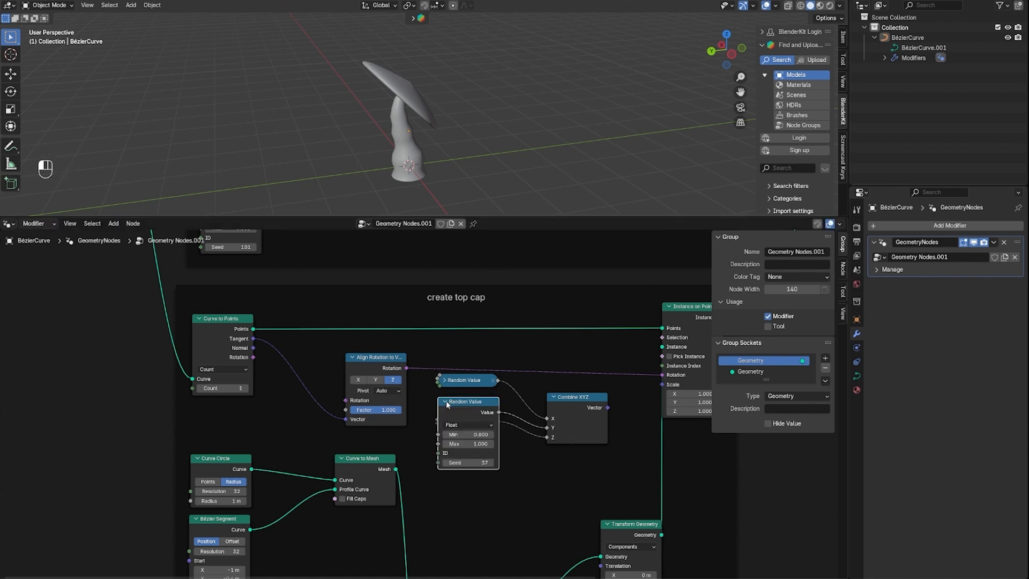
left_click_drag(466, 462, 468, 463)
left_click(444, 402)
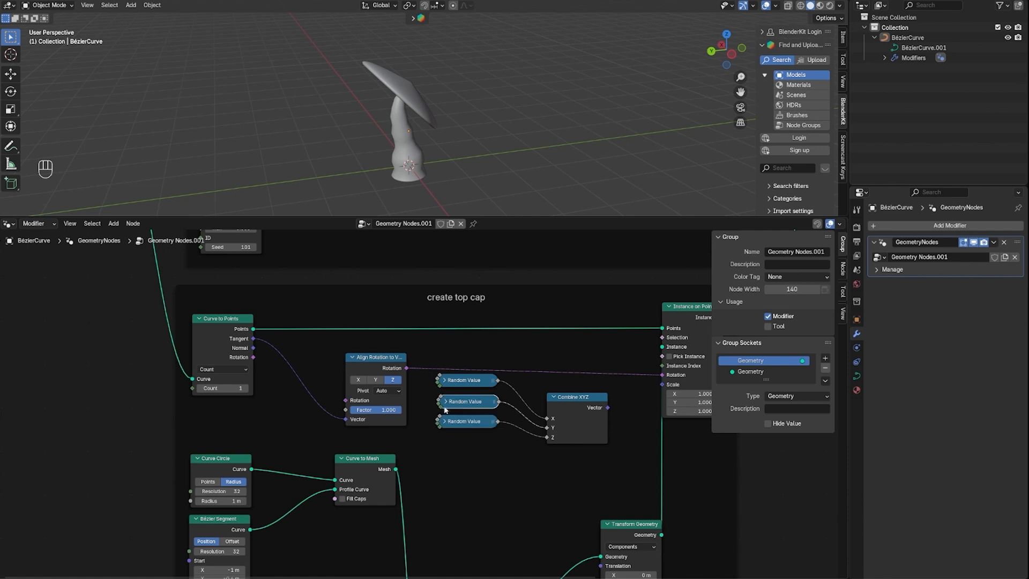
left_click(444, 422)
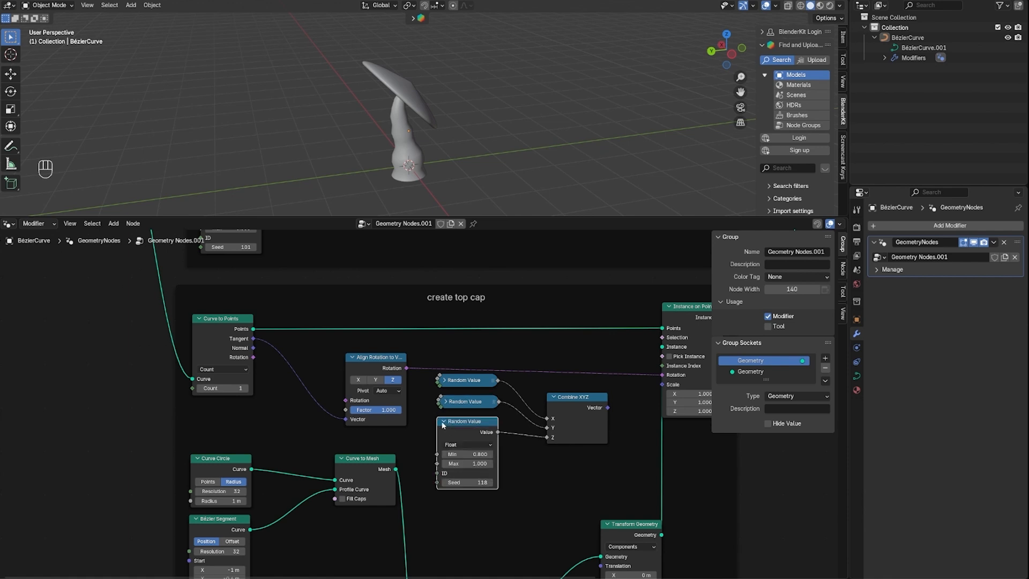
left_click(445, 422)
Connect the Combine XYZ vector to the Scale input of the cap's Instance on Points node
middle_click_drag(491, 474, 240, 480)
left_click(343, 425)
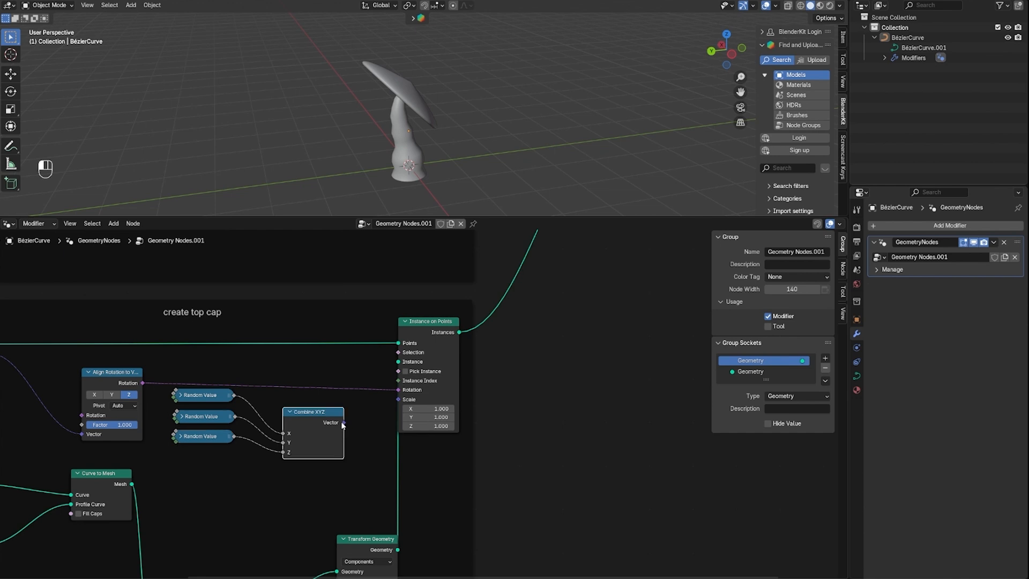
left_click_drag(394, 400, 395, 400)
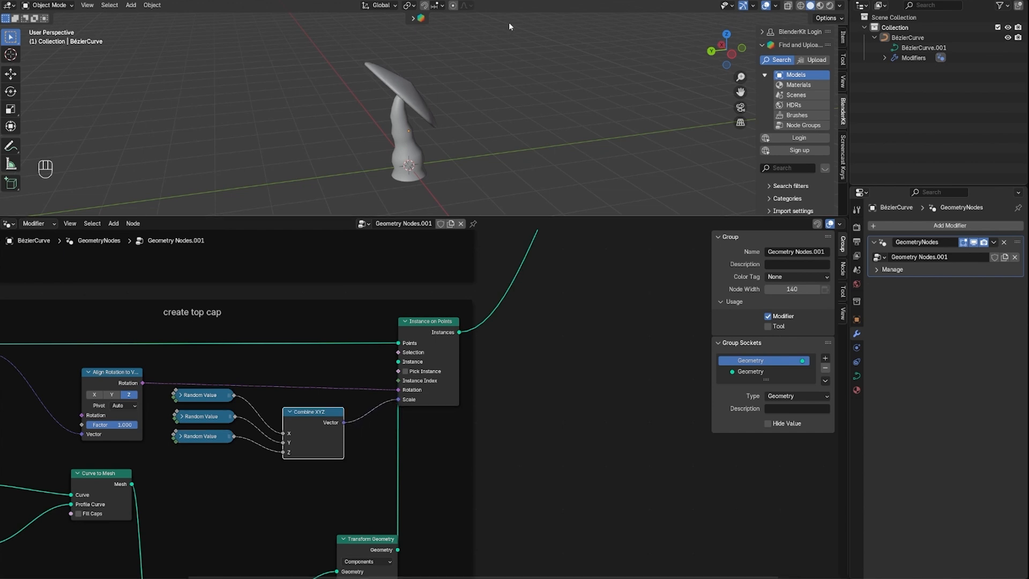
Examine the mushroom's randomly scaled cap from several angles and review the top cap node setup
middle_click_drag(458, 107, 562, 207)
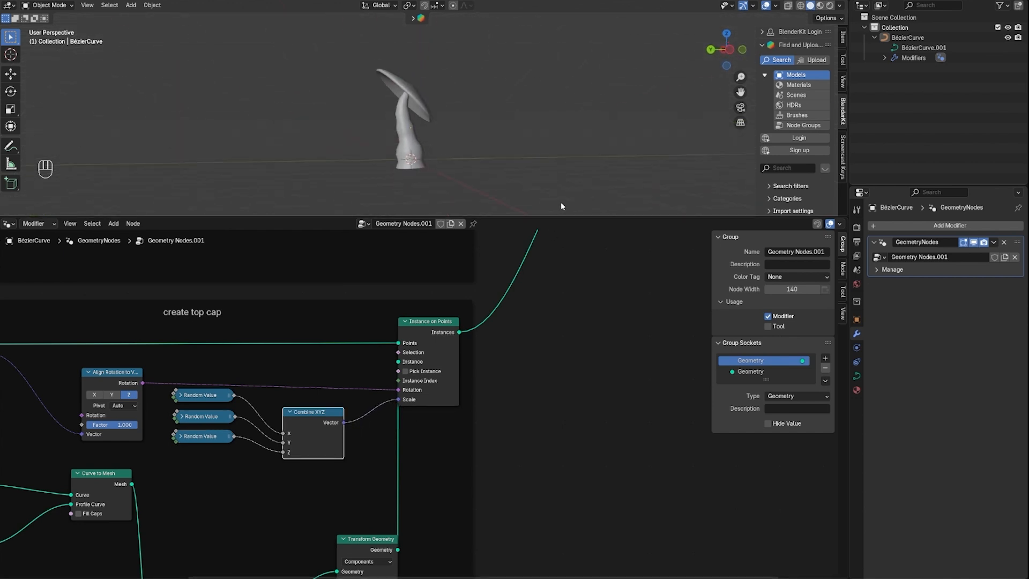
left_click(179, 436)
left_click(181, 437)
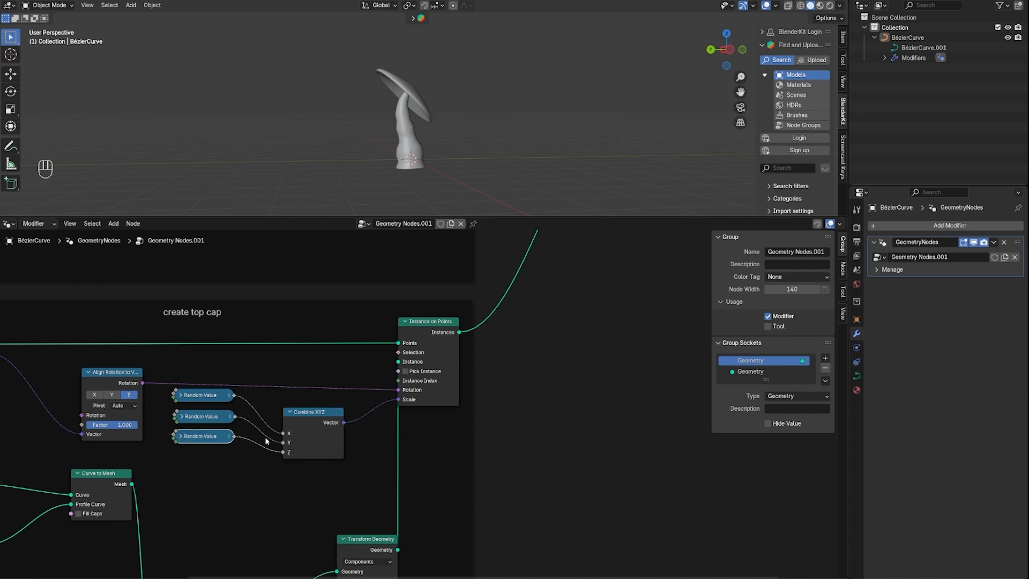
middle_click_drag(461, 156, 431, 67)
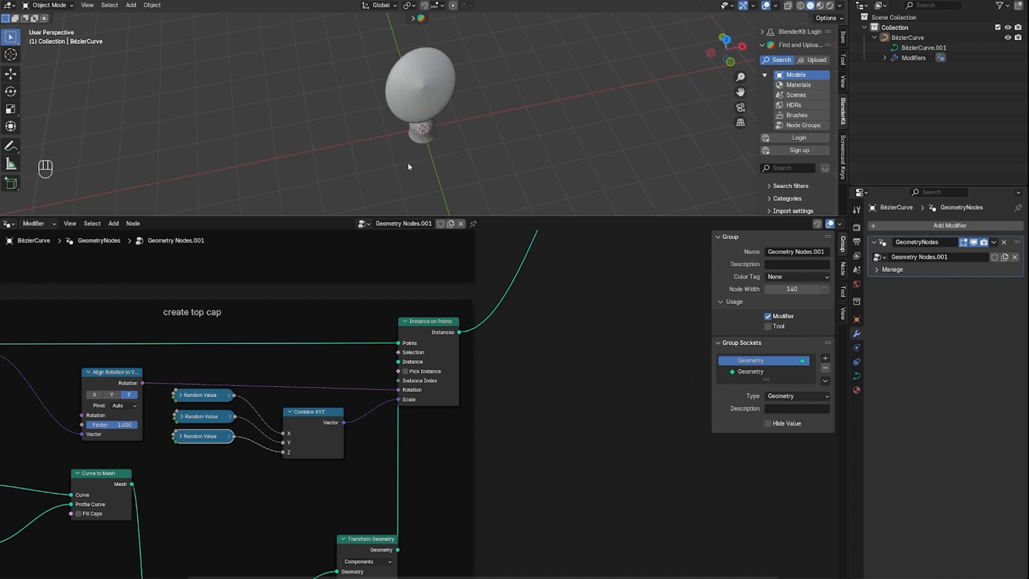
middle_click_drag(408, 167, 539, 122)
scroll(518, 273, "down", 2)
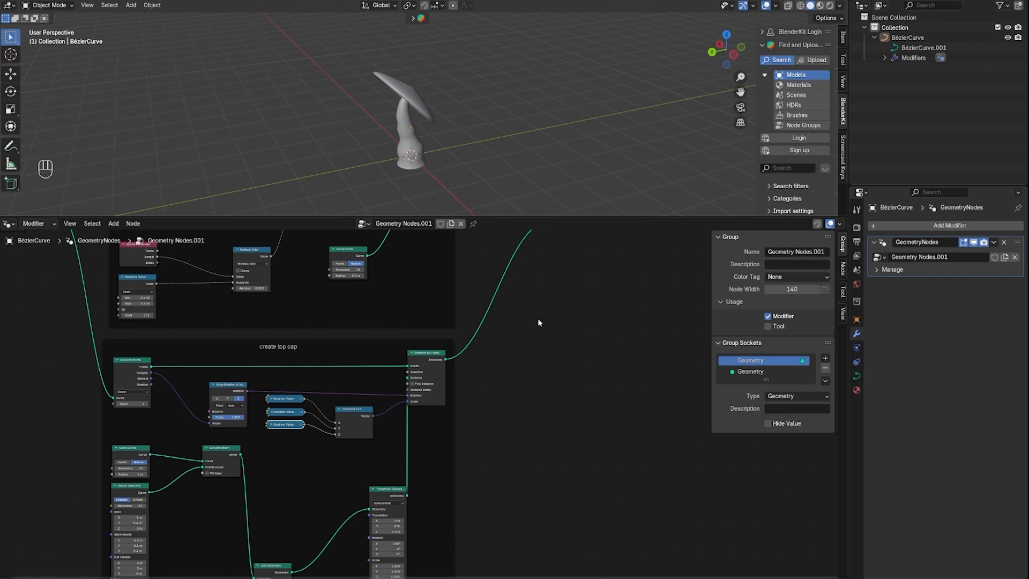
scroll(538, 322, "up", 1)
mouse_move(482, 134)
middle_mouse_down()
mouse_move(477, 119)
mouse_move(474, 139)
middle_mouse_up()
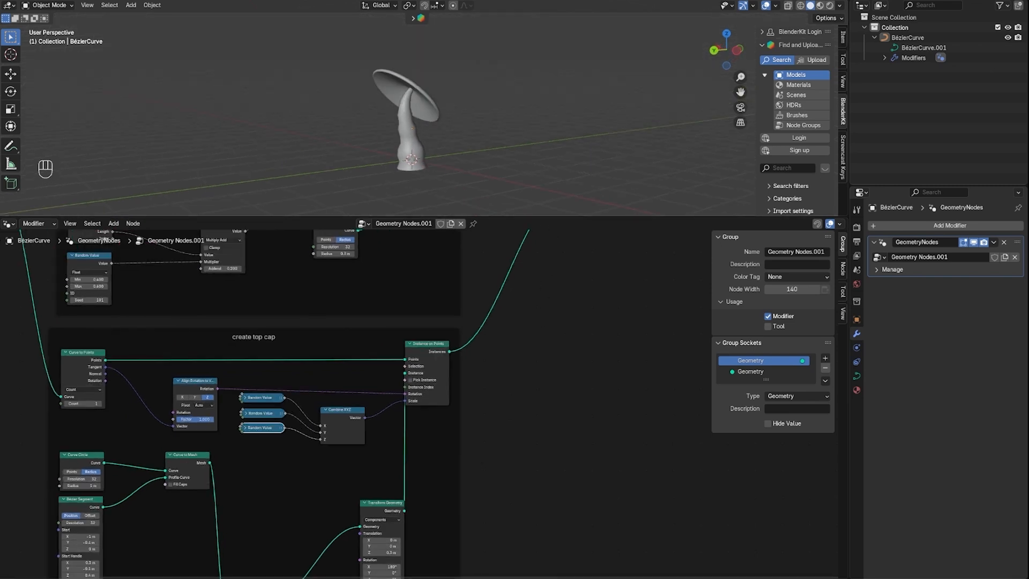
Switch the 3D viewport to Material Preview shading and enlarge it over the node editor
left_click(820, 6)
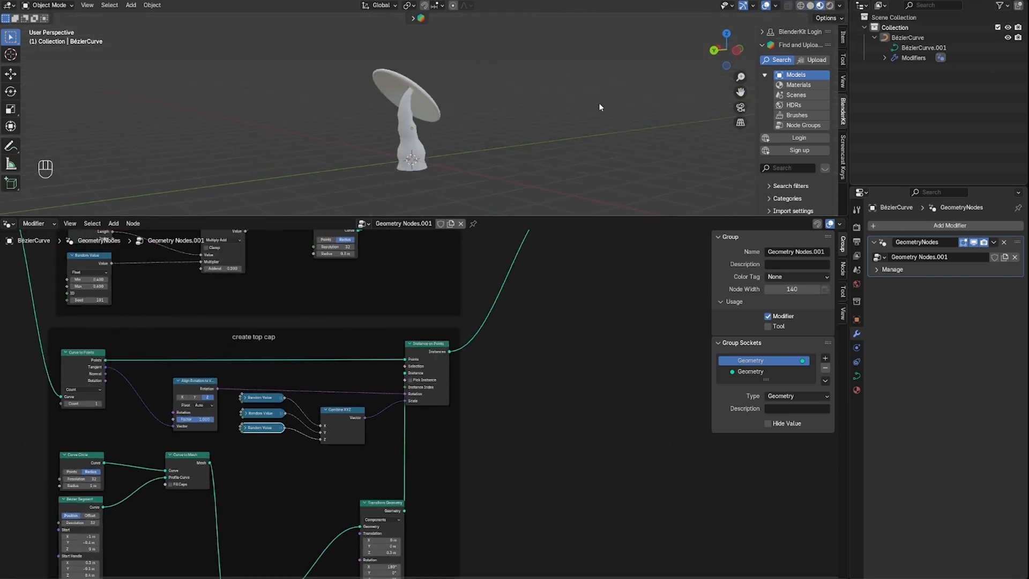
mouse_move(599, 101)
middle_mouse_down()
mouse_move(535, 125)
mouse_move(454, 123)
mouse_move(477, 90)
mouse_move(512, 81)
mouse_move(569, 97)
mouse_move(481, 114)
middle_mouse_up()
scroll(481, 113, "down", 3)
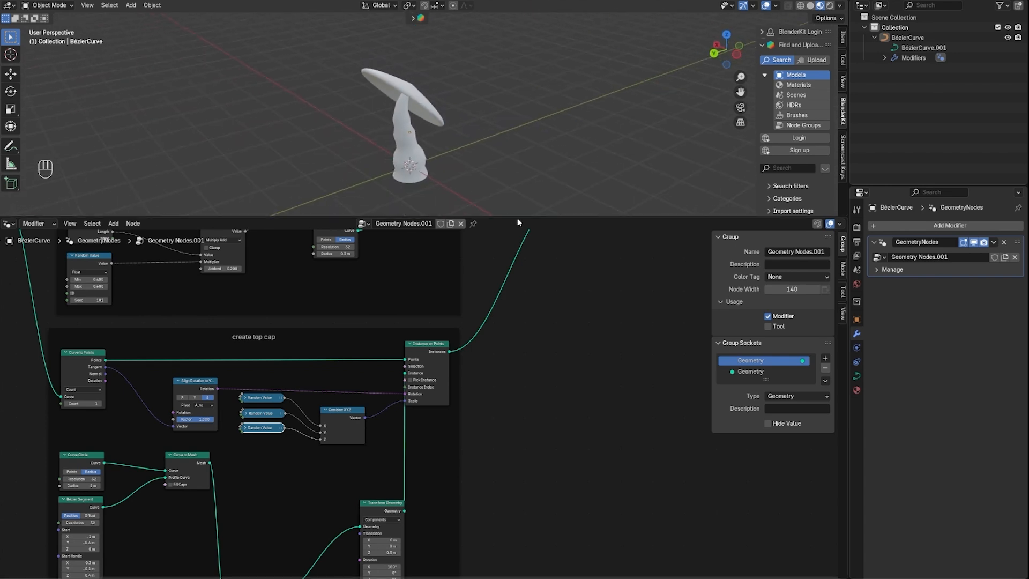
left_click_drag(518, 218, 486, 424)
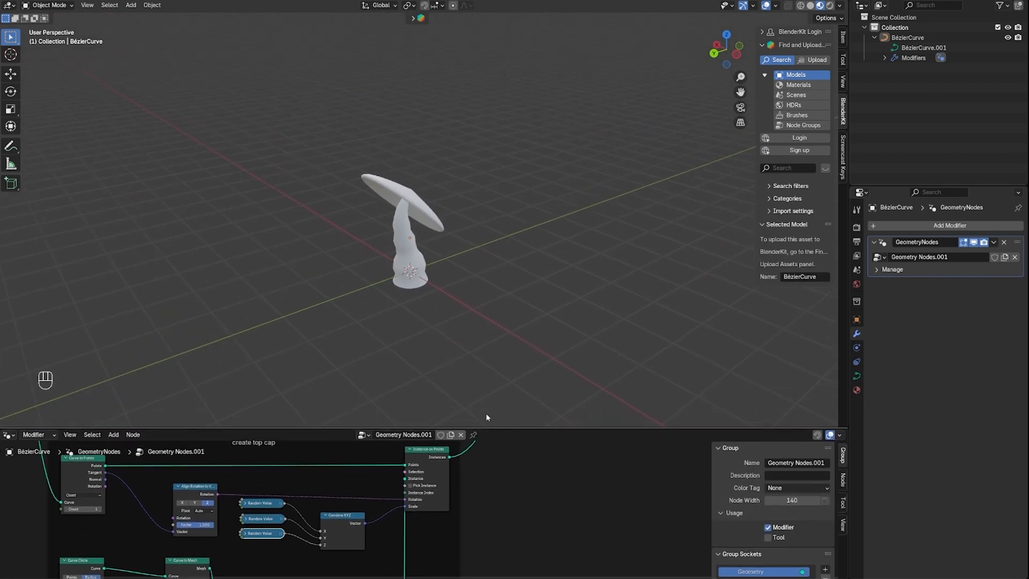
Search BlenderKit materials for "mushroom" and apply the Mushroom skin material to the stem
left_click(413, 19)
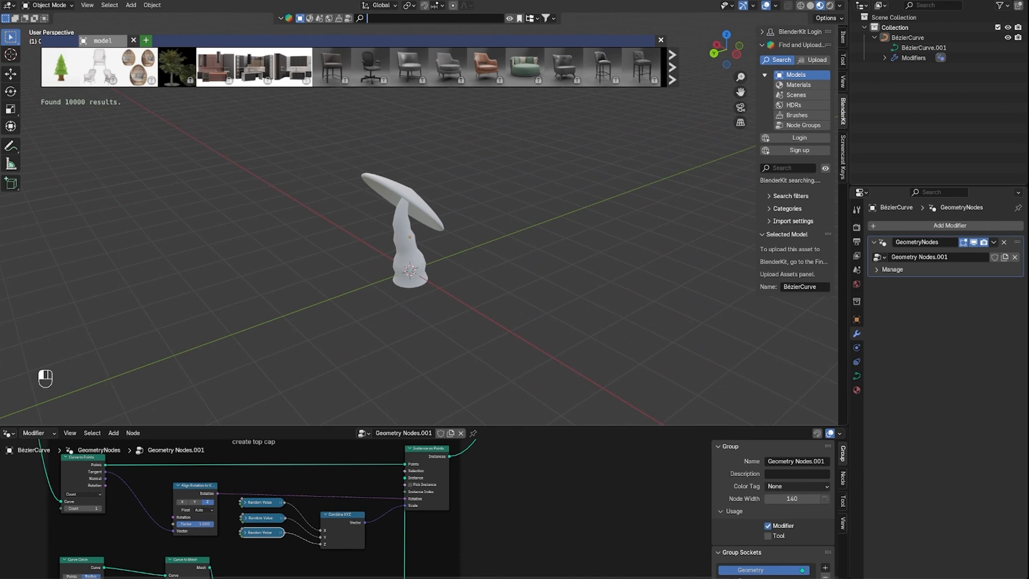
left_click(309, 18)
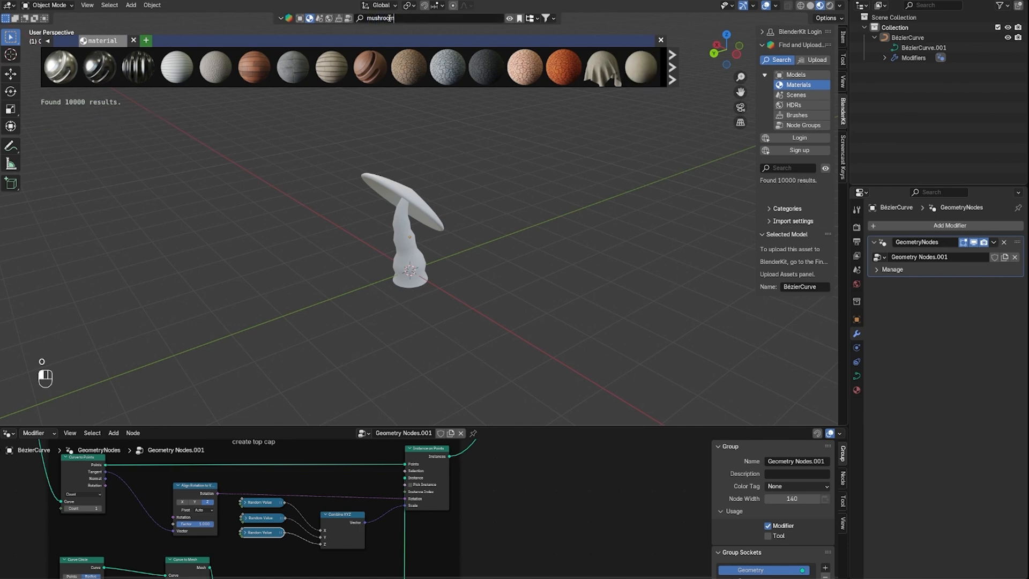
key("Return")
mouse_move(58, 68)
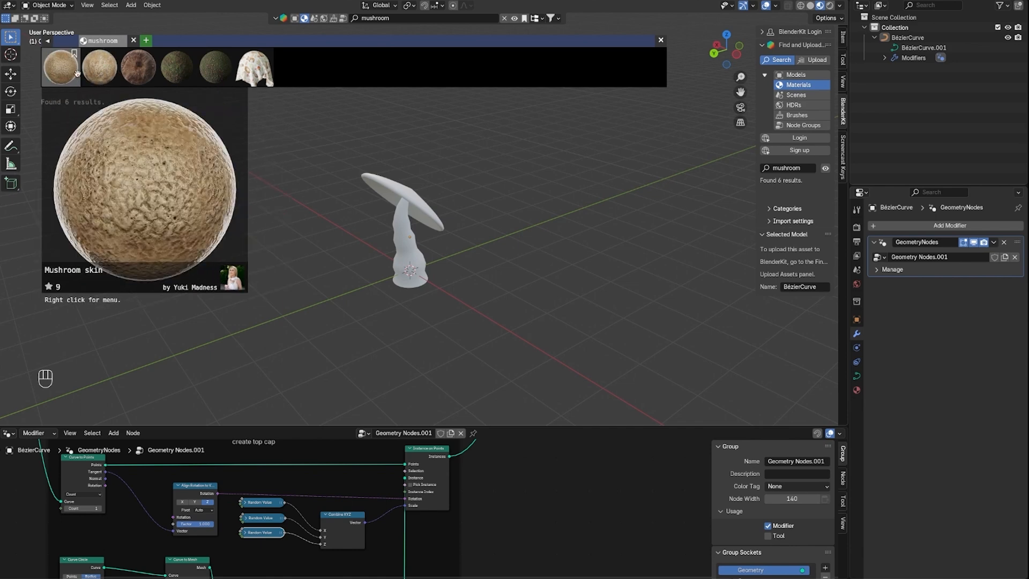
left_click_drag(74, 73, 410, 235)
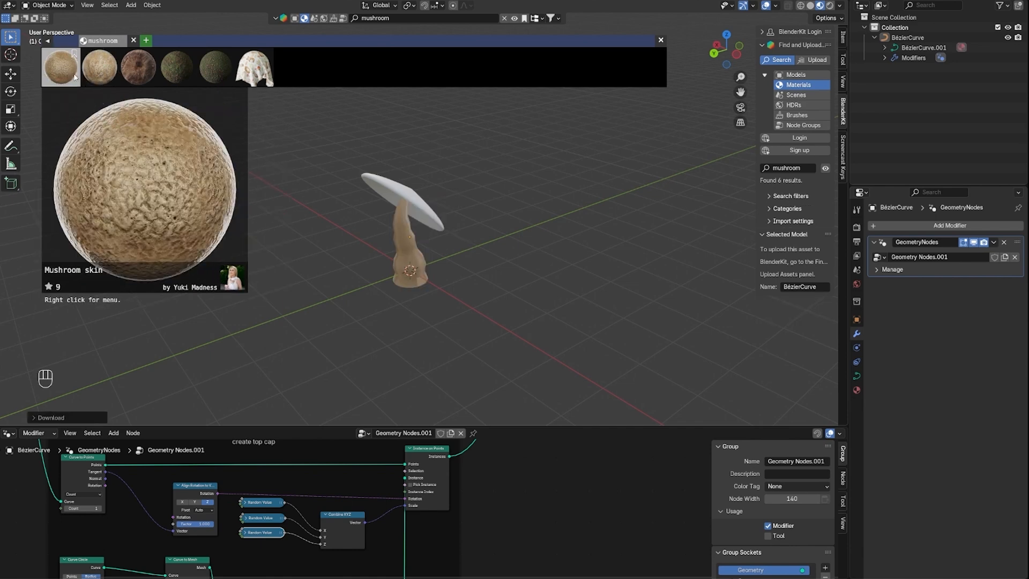
Enlarge the node editor and insert a Set Material node between the stem's Curve to Mesh and the Join Geometry node
scroll(442, 226, "up", 5)
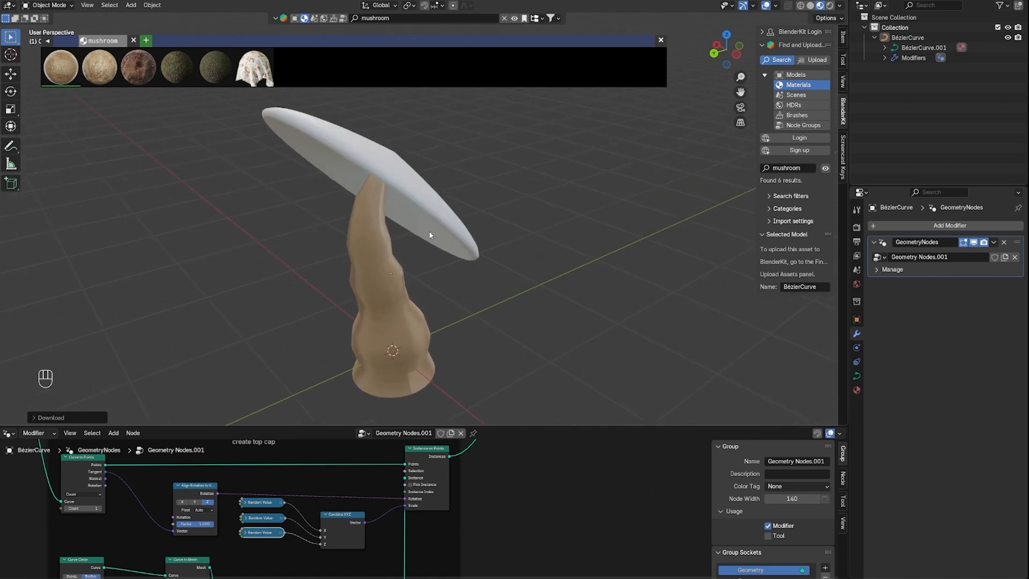
middle_click_drag(430, 234, 434, 206)
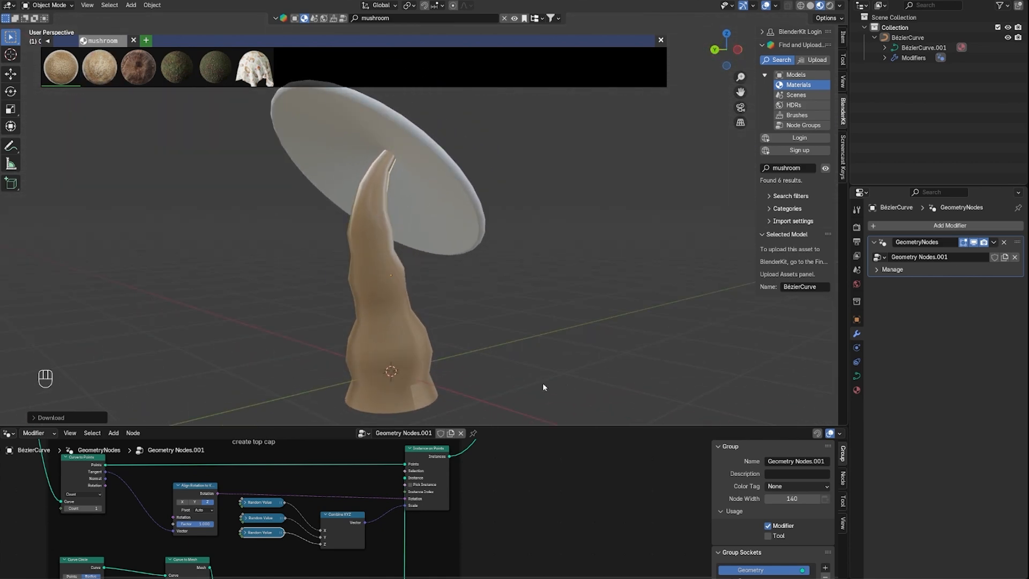
left_click_drag(530, 428, 530, 236)
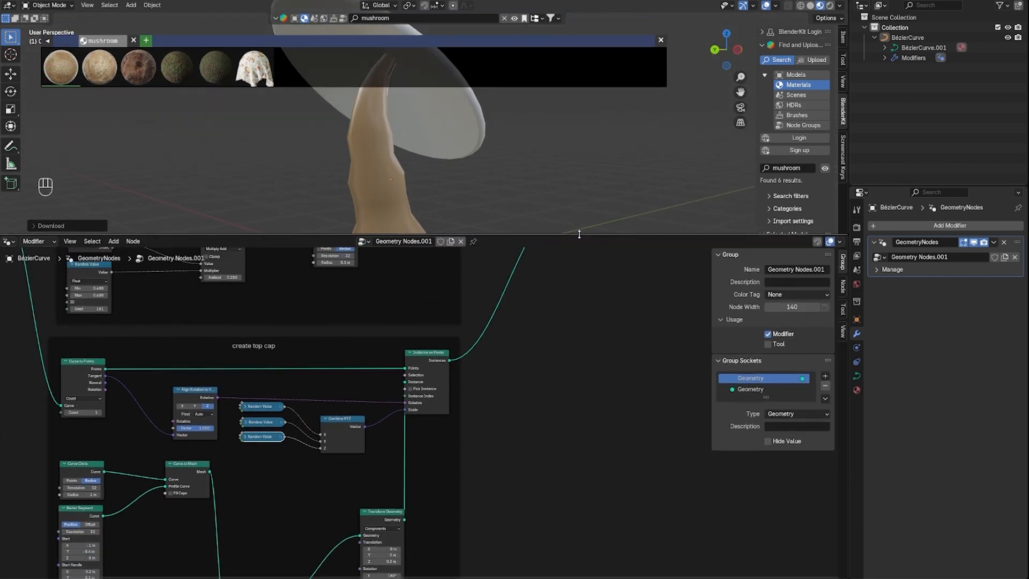
middle_click_drag(527, 370, 403, 520)
scroll(426, 409, "down", 2)
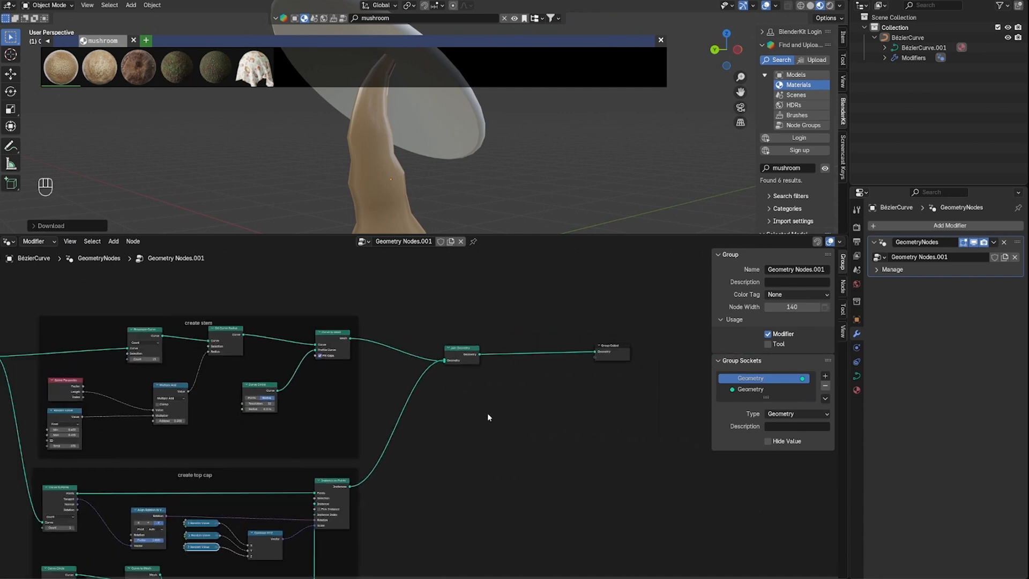
key("shift+a")
type("set mat")
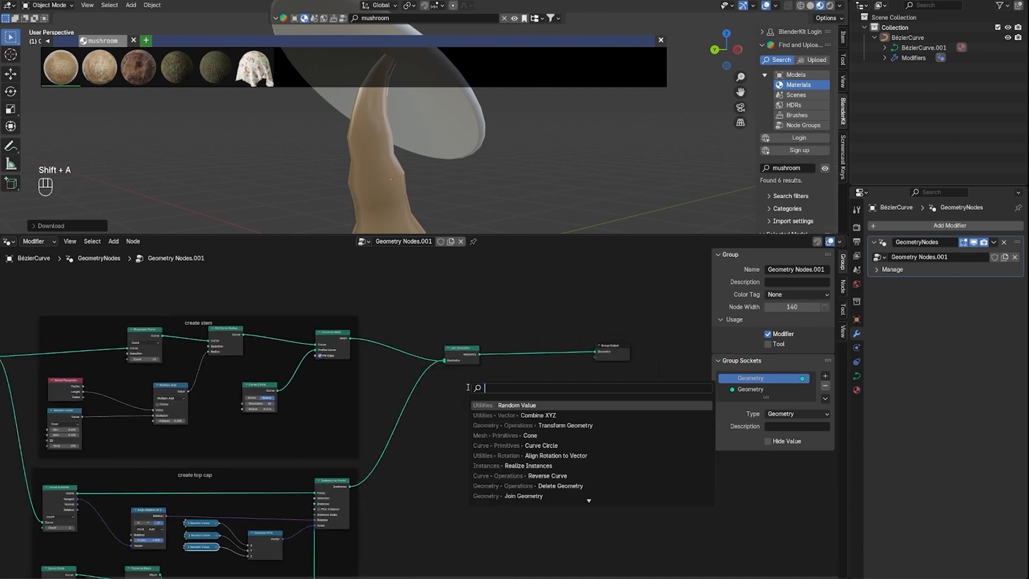
key("Return")
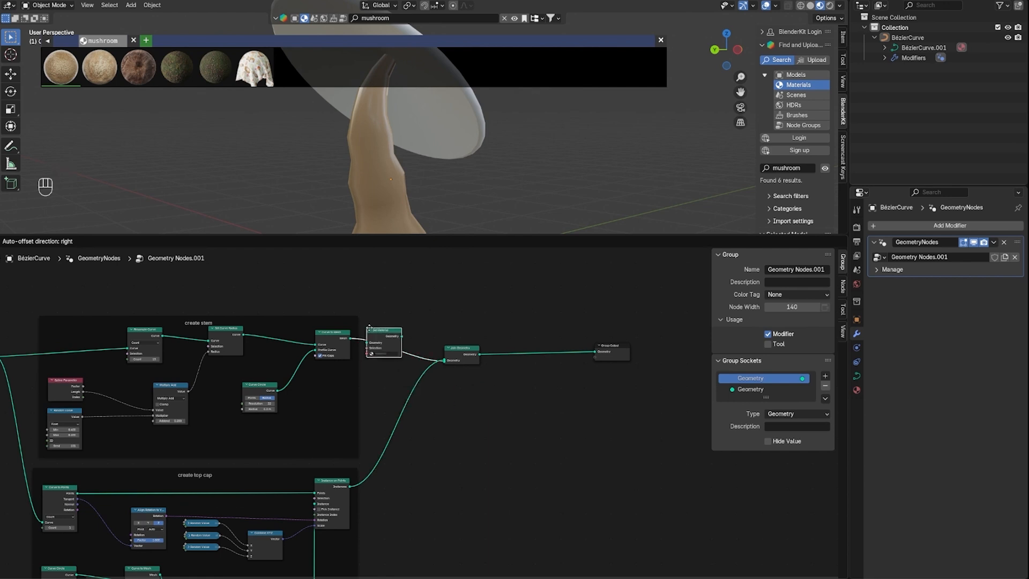
left_click(379, 342)
Assign the Mushroom skin material in the stem's Set Material node
scroll(400, 336, "up", 2)
scroll(401, 337, "up", 3)
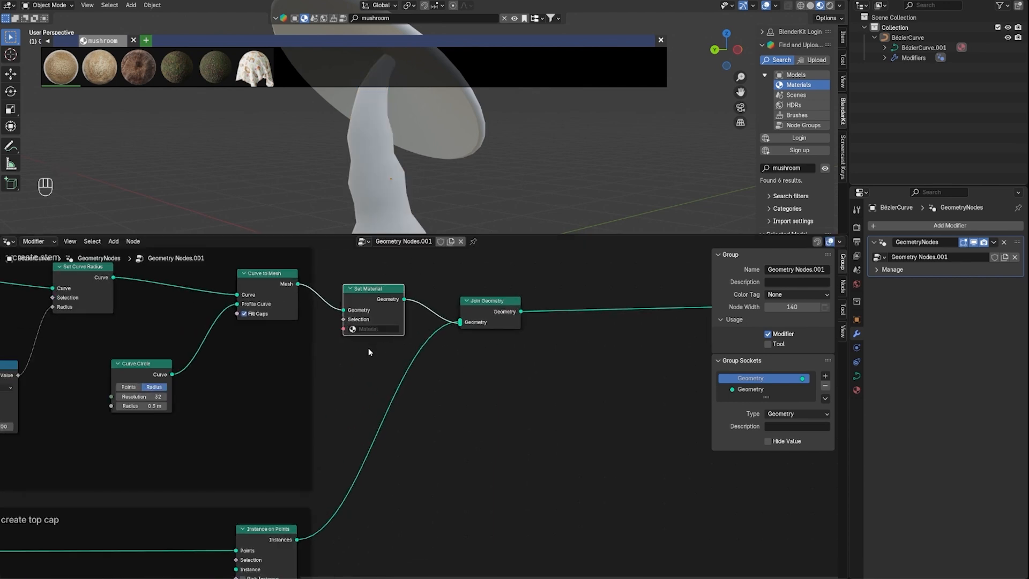
middle_click_drag(370, 351, 391, 436)
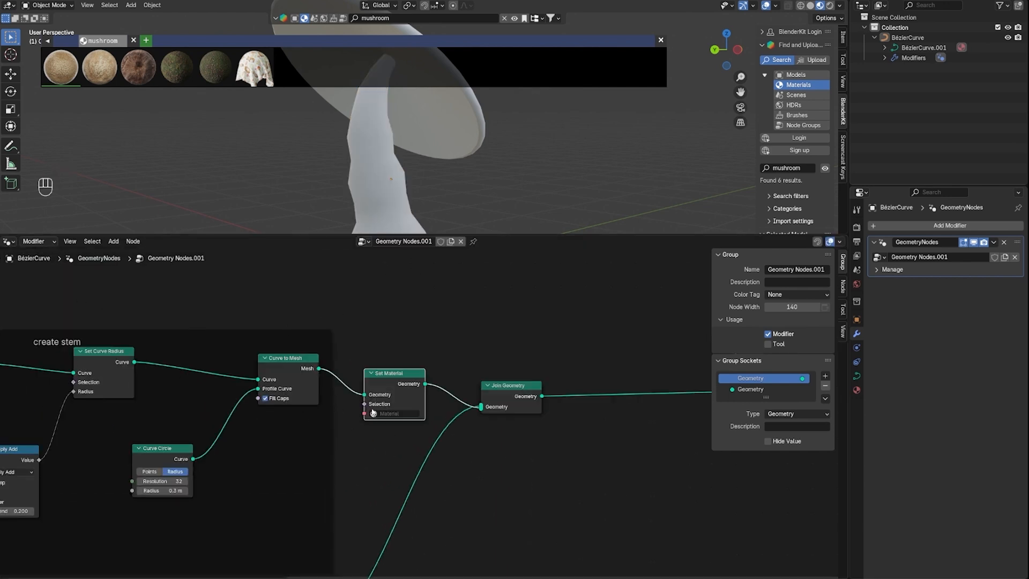
left_click(373, 412)
left_click(414, 432)
Add a second Set Material node on the link between the cap's Instance on Points and the Join Geometry node
scroll(491, 471, "down", 1)
middle_click_drag(491, 498, 673, 557)
middle_click_drag(286, 465, 365, 423)
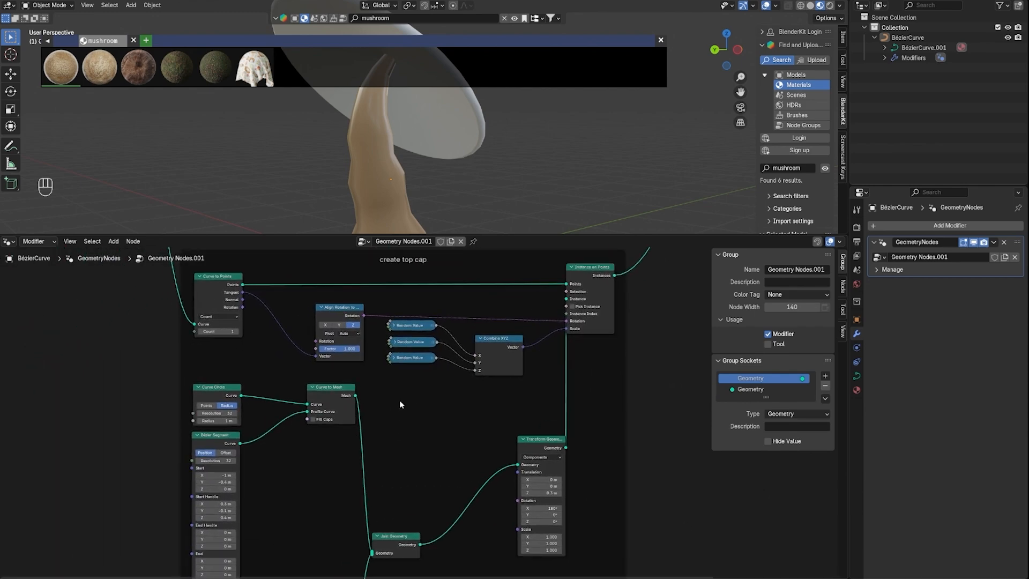
key("shift+a")
mouse_move(385, 389)
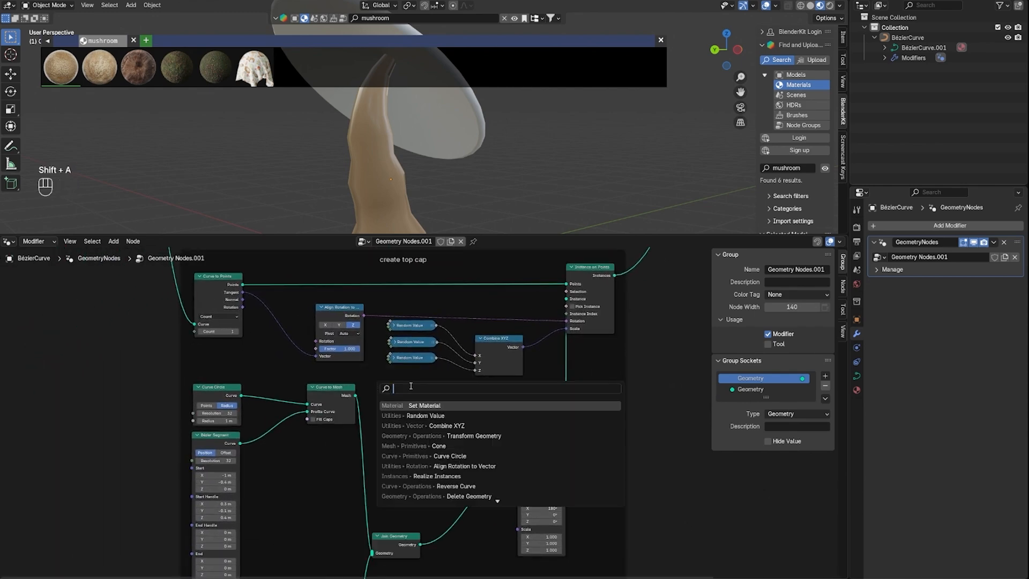
key("Return")
middle_click_drag(595, 479, 560, 498)
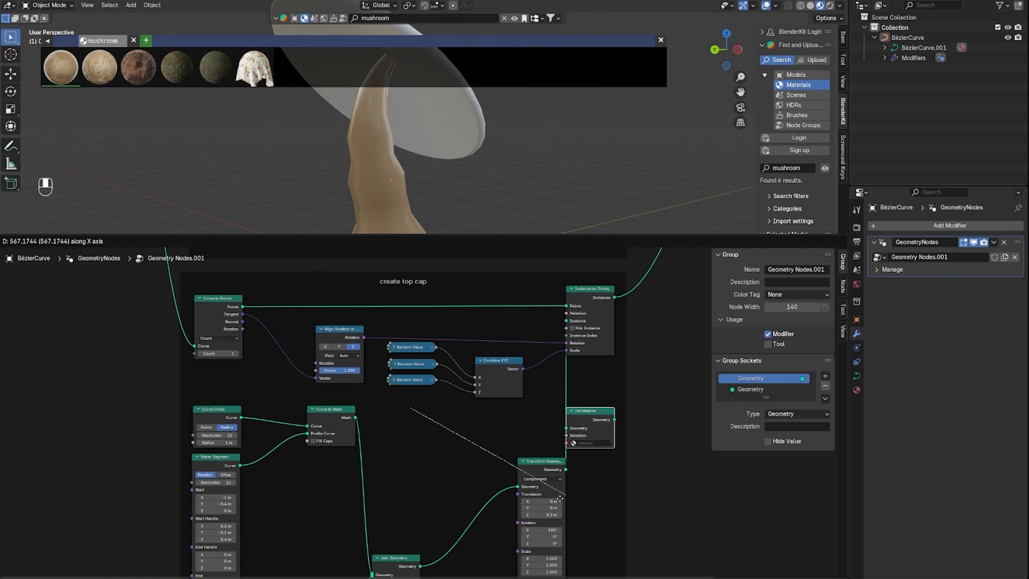
left_click(674, 486)
middle_click_drag(711, 514, 484, 287)
scroll(485, 288, "down", 3)
left_click_drag(456, 494, 433, 340)
Choose the Mushroom skin material in the cap's Set Material node and check the cap in the 3D viewport
scroll(481, 358, "up", 2)
left_click(436, 351)
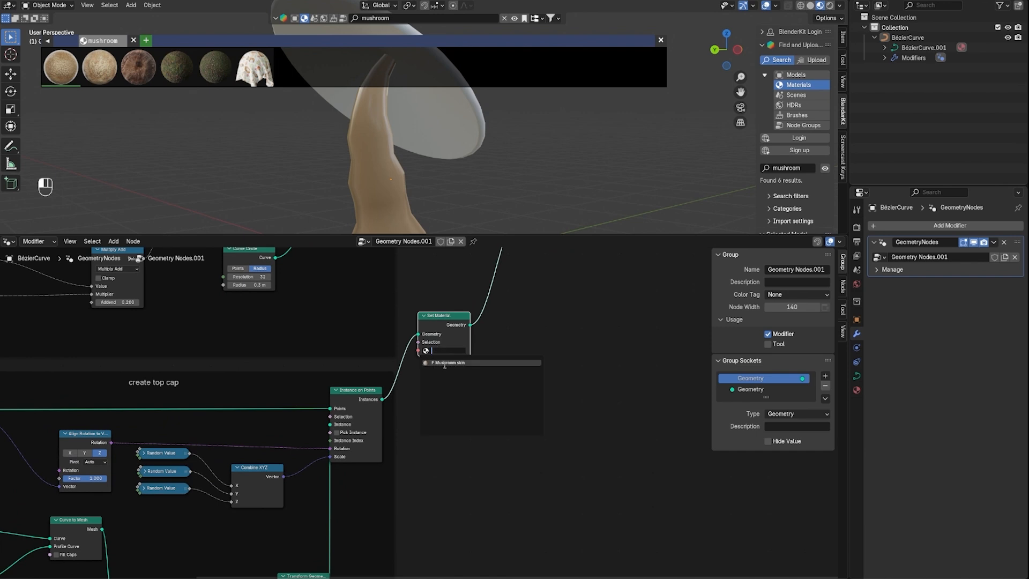
left_click(443, 364)
scroll(542, 154, "down", 4)
middle_click_drag(554, 144, 583, 154)
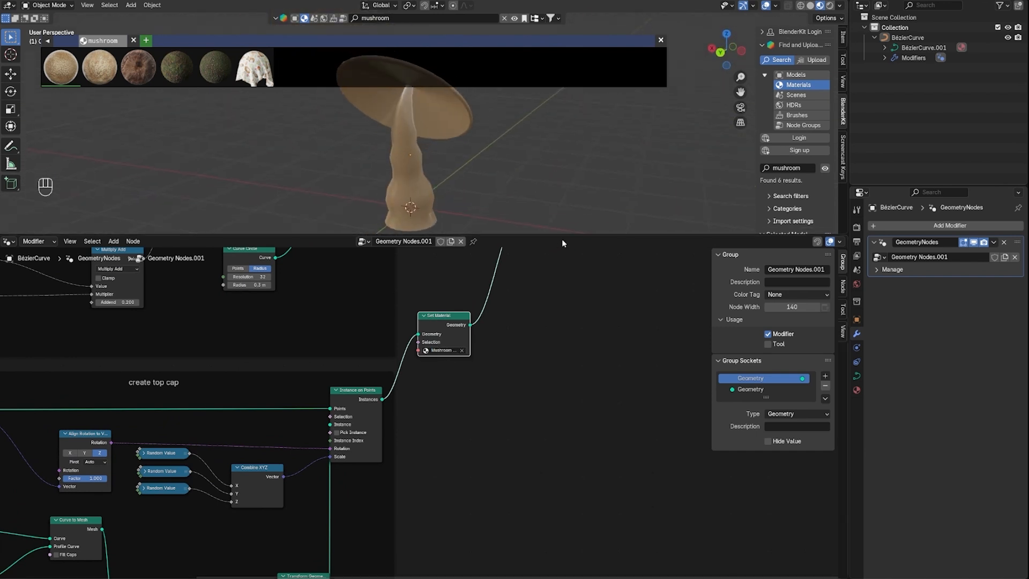
Close the BlenderKit asset bar and switch the enlarged 3D viewport to Rendered shading
left_click_drag(561, 236, 562, 495)
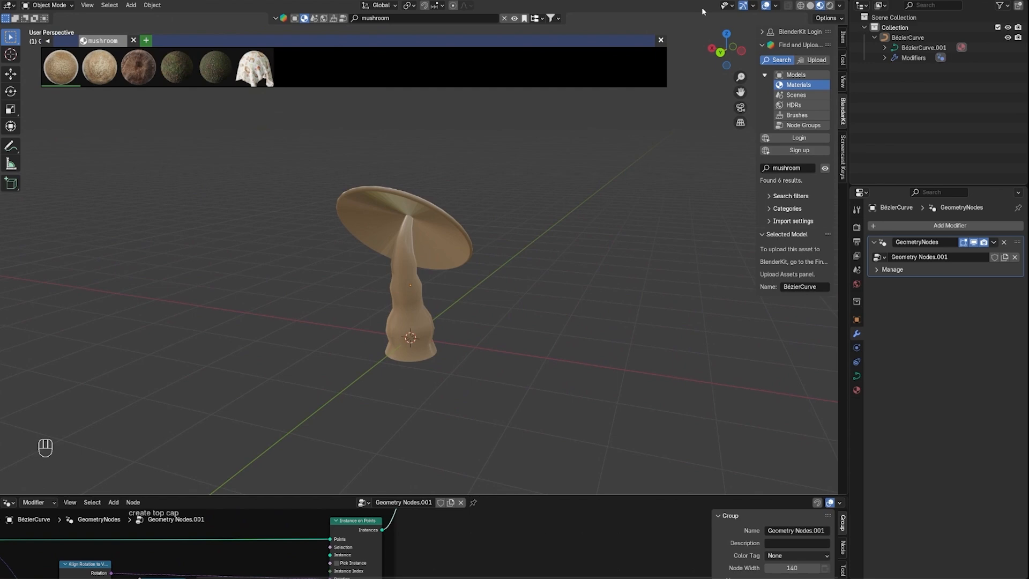
left_click(662, 41)
left_click(830, 5)
middle_click_drag(542, 208, 460, 214)
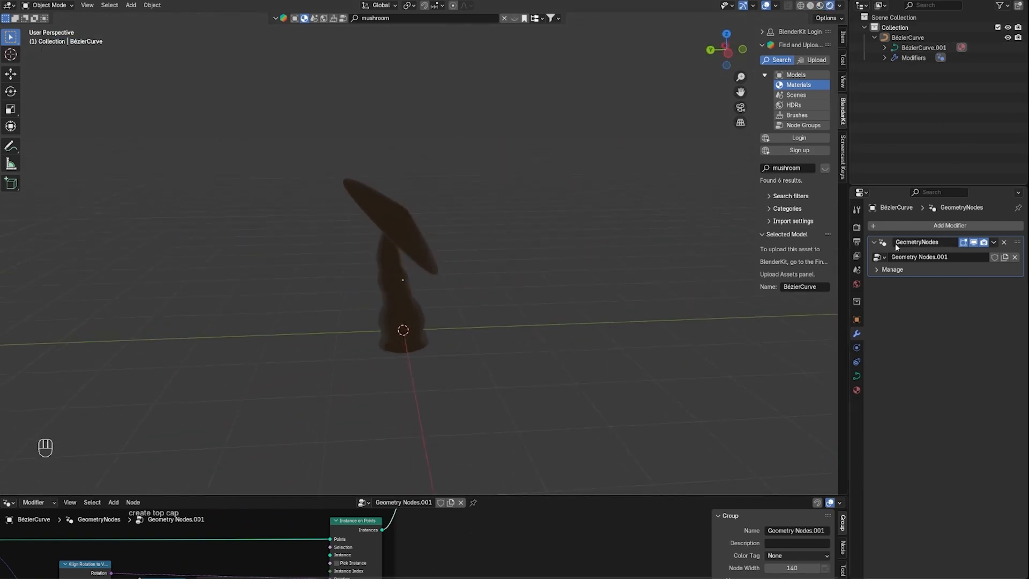
Set the render engine to Cycles and return the 3D viewport to Material Preview shading
left_click(857, 228)
left_click(965, 226)
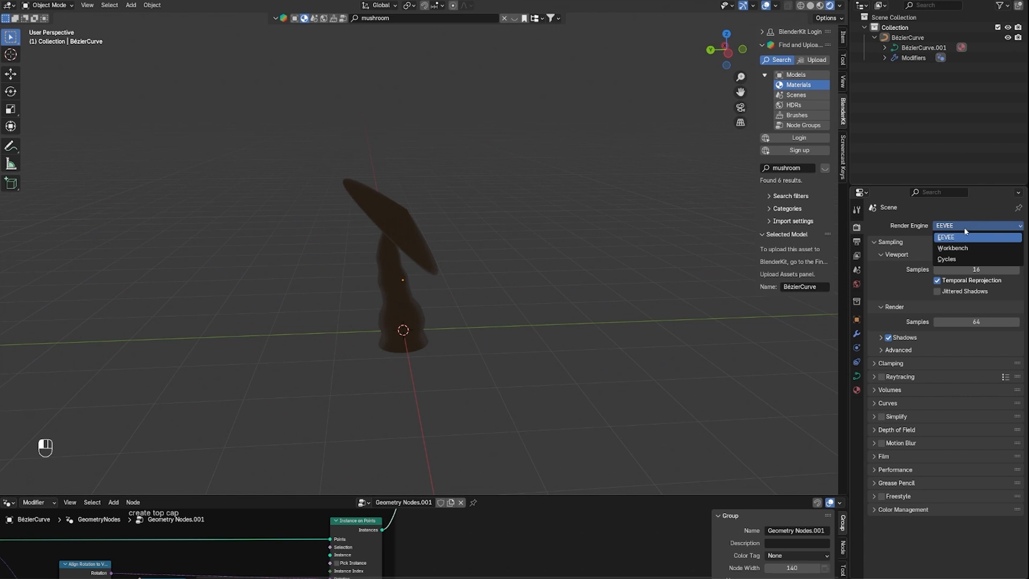
left_click(959, 255)
middle_click_drag(441, 200, 804, 20)
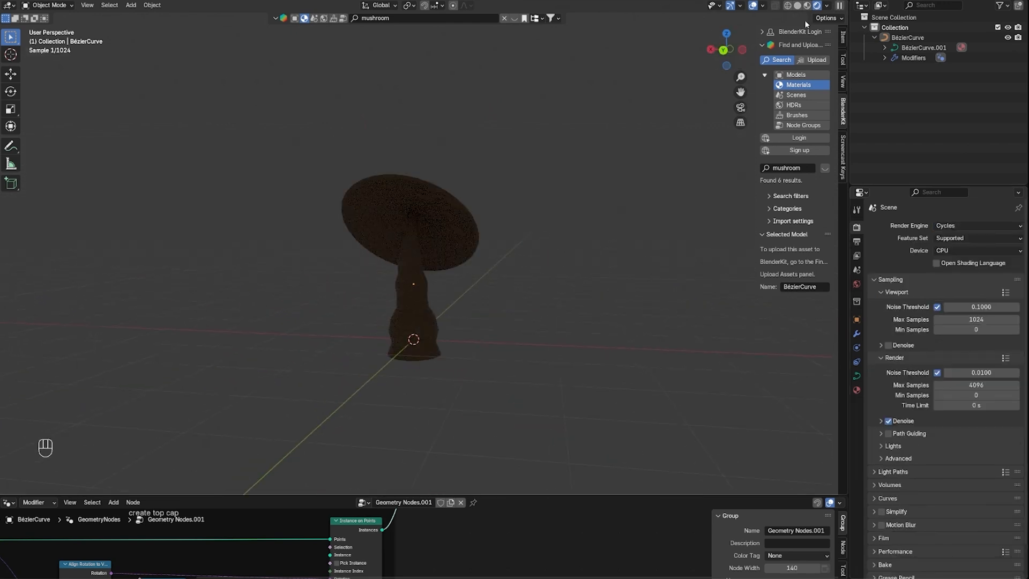
left_click(807, 5)
mouse_move(485, 159)
middle_mouse_down()
mouse_move(544, 198)
mouse_move(410, 296)
mouse_move(315, 228)
mouse_move(328, 163)
mouse_move(358, 177)
mouse_move(464, 166)
mouse_move(507, 146)
mouse_move(520, 175)
middle_mouse_up()
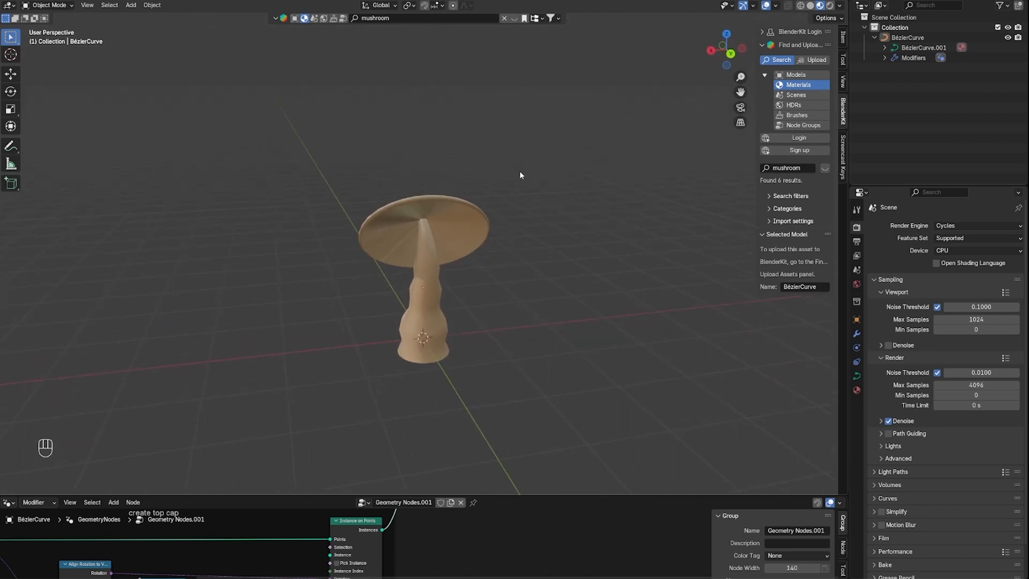